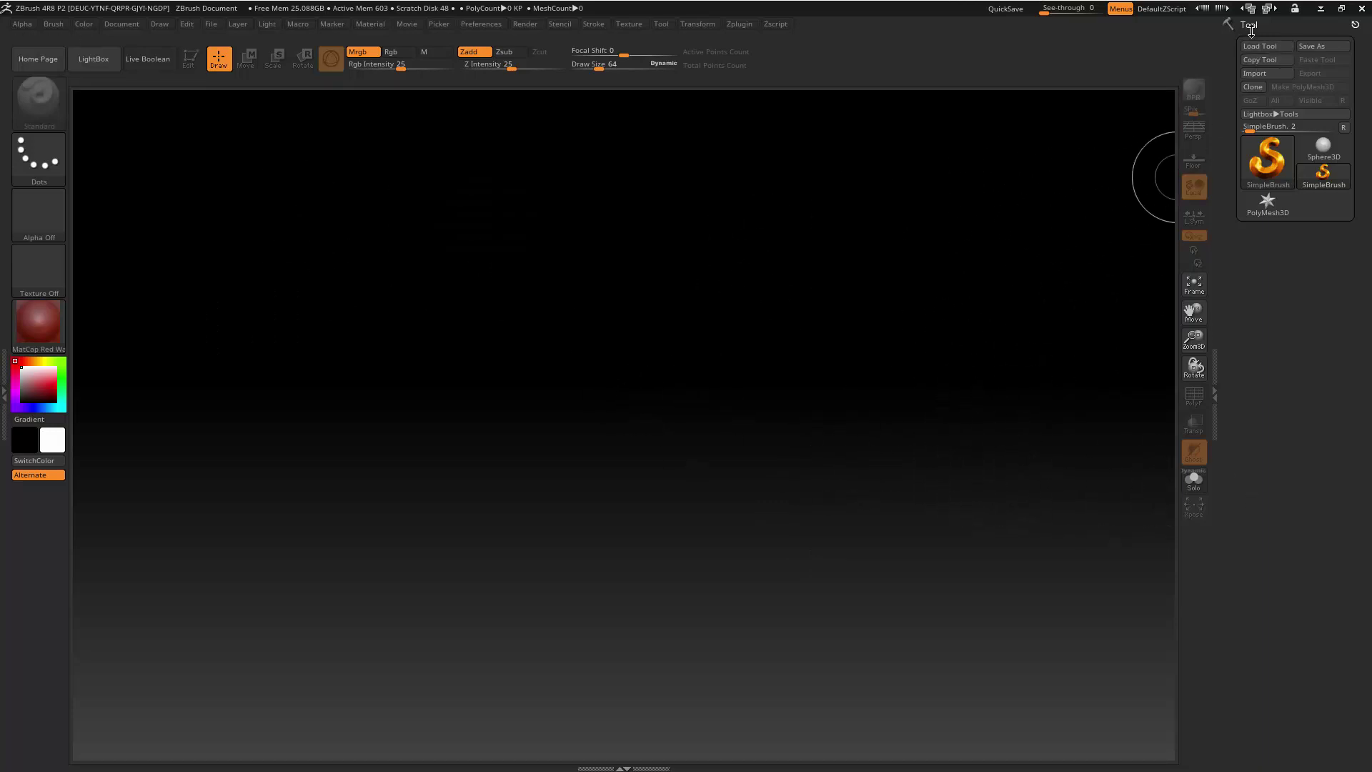
# Import the scan box demo mesh from the Demo folder inside Box scan on the Desktop.
pyautogui.click(1259, 75)
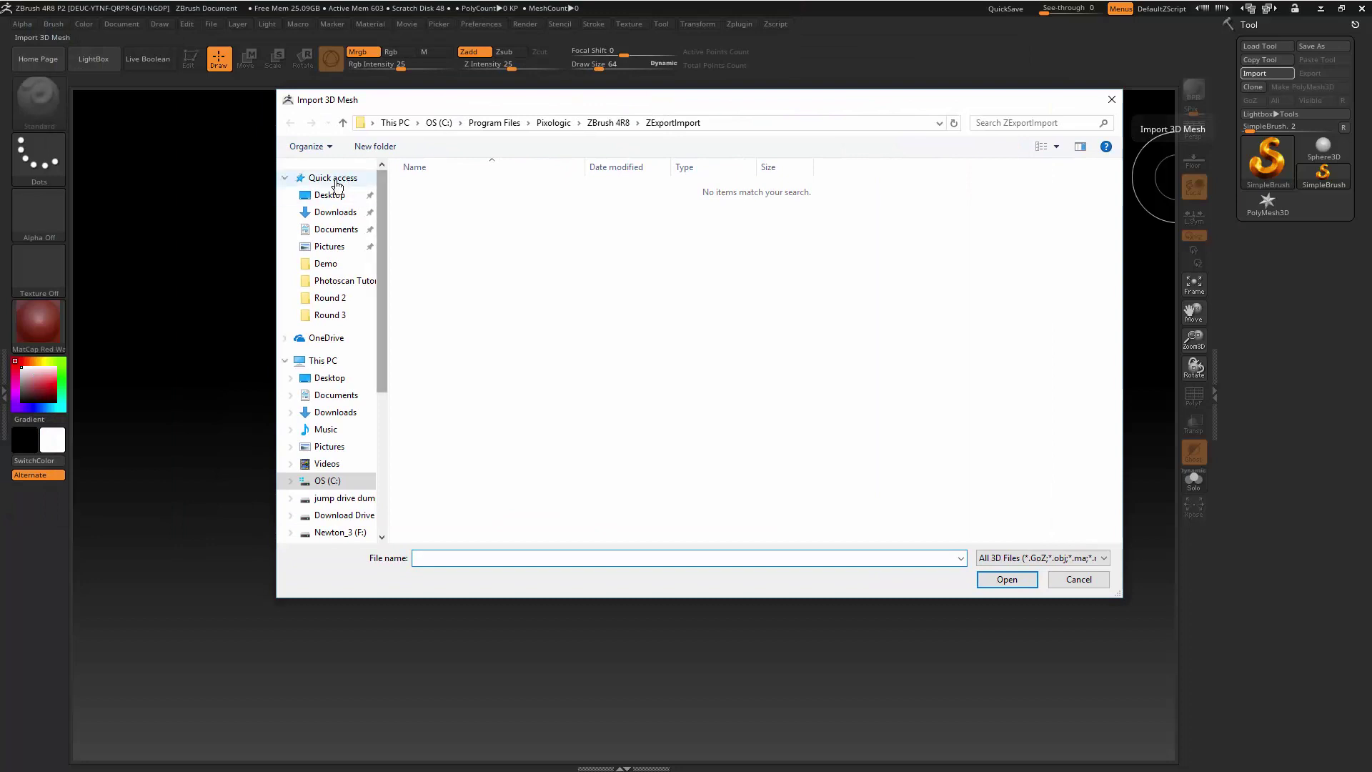
pyautogui.click(307, 191)
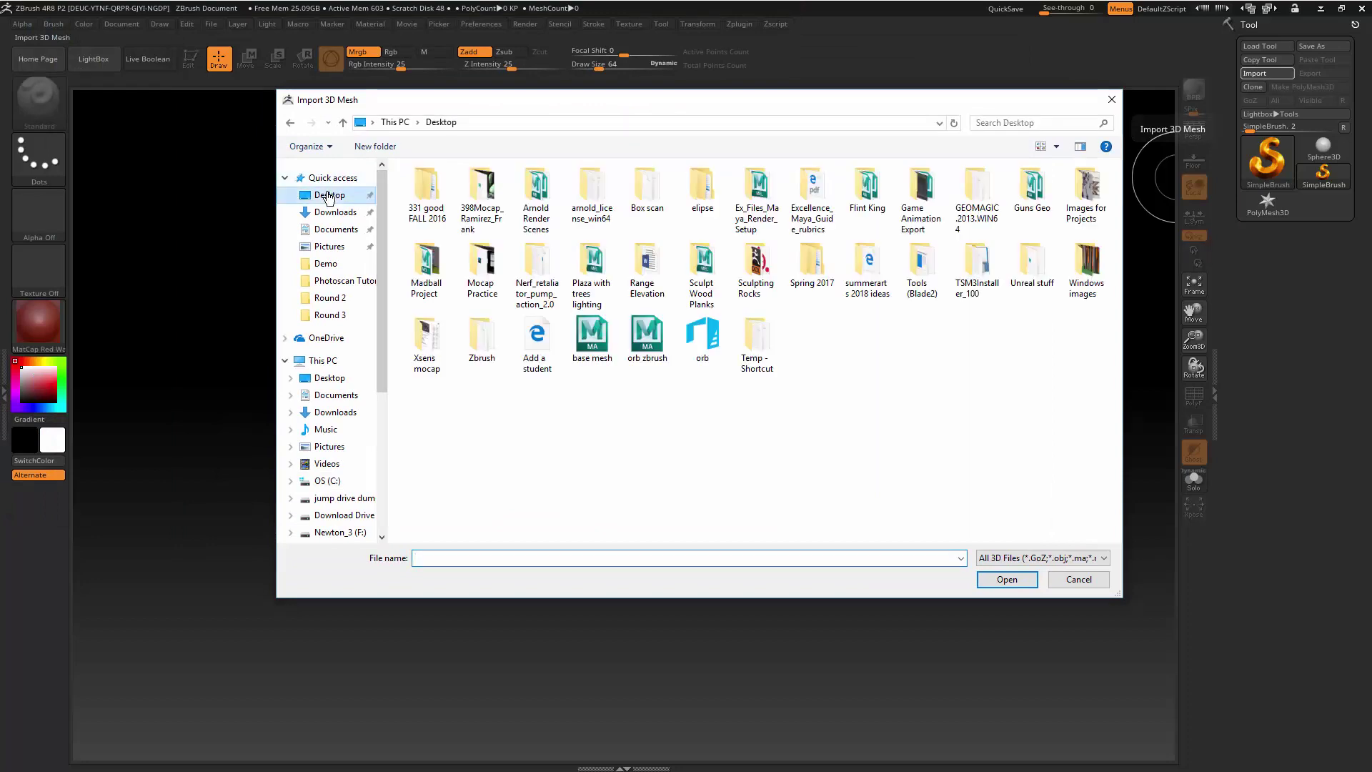
pyautogui.doubleClick(643, 190)
pyautogui.doubleClick(432, 189)
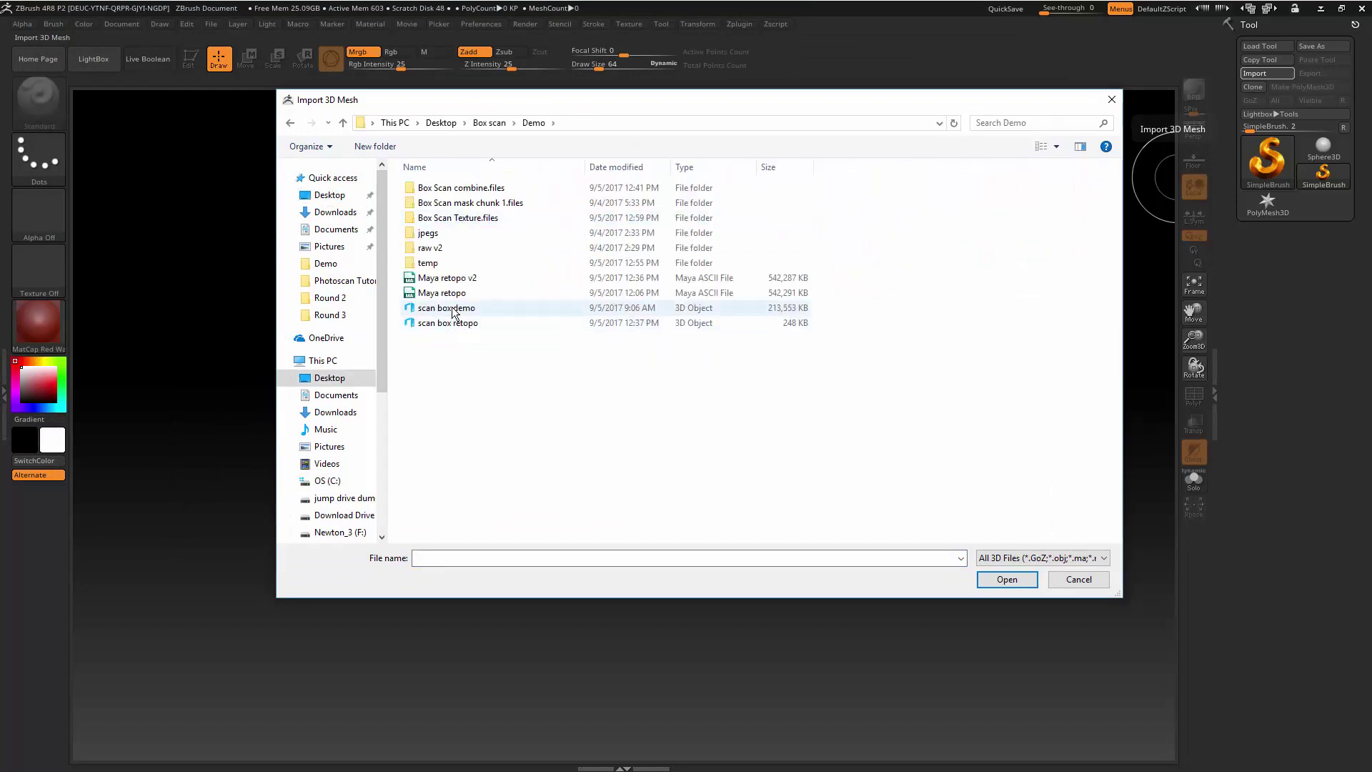
pyautogui.click(425, 309)
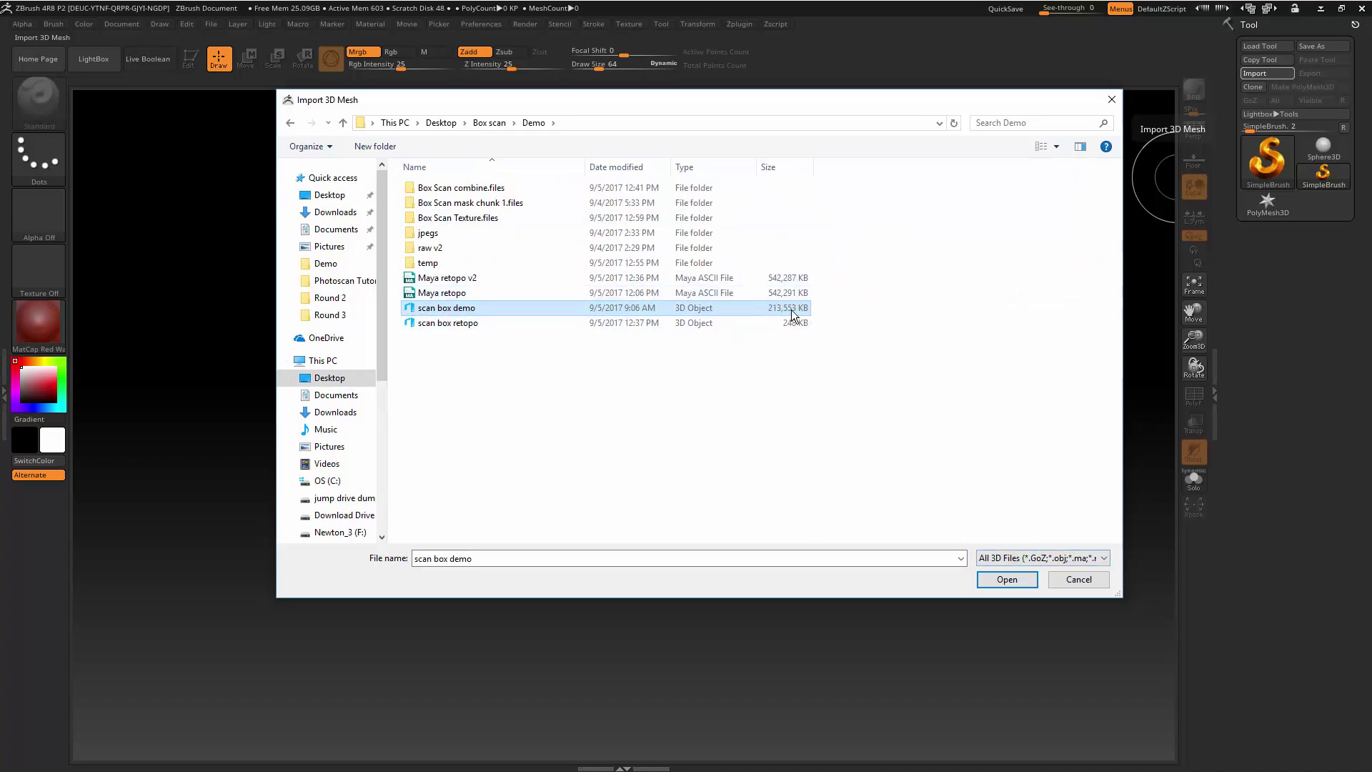
pyautogui.click(999, 576)
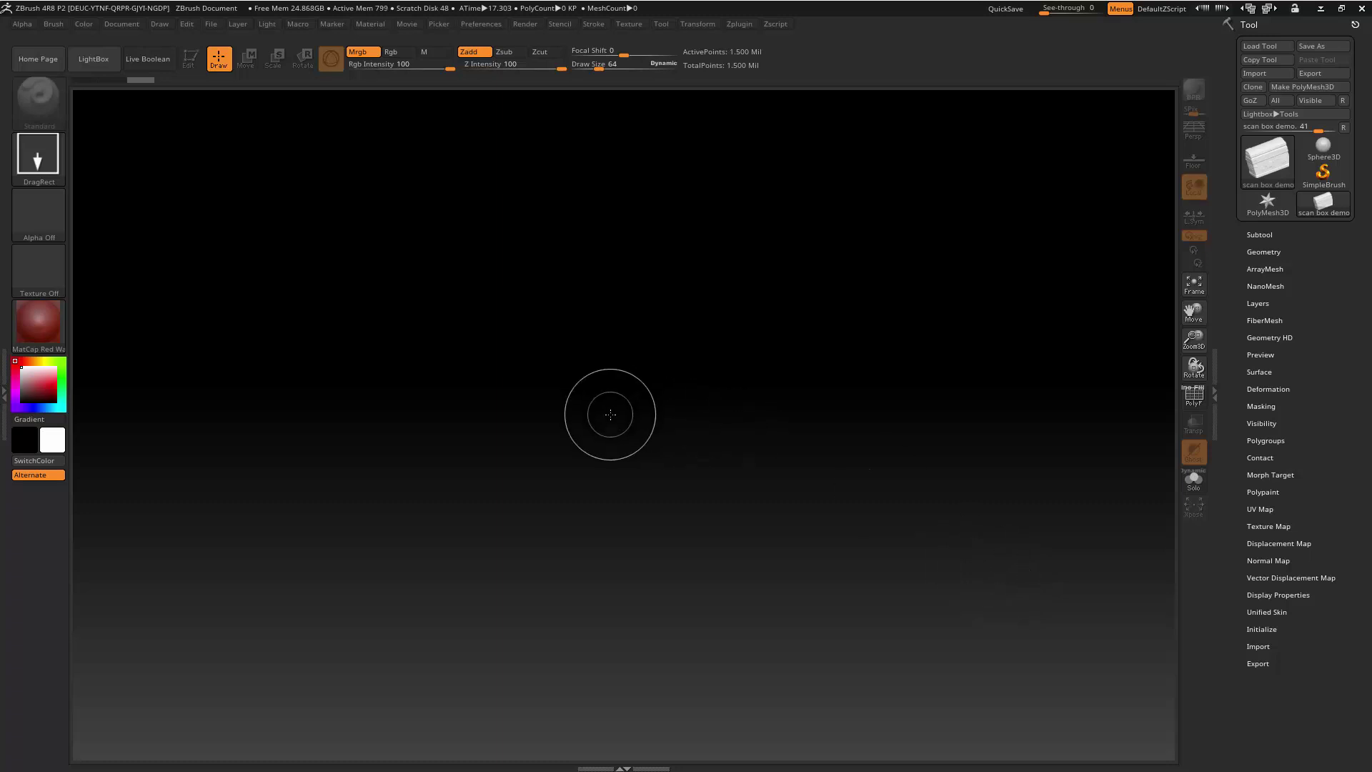
# Place the imported scan box demo on the canvas, enter Edit mode and rotate it to show its front and side.
pyautogui.moveTo(730, 543); pyautogui.dragTo(609, 623)
pyautogui.press('t')
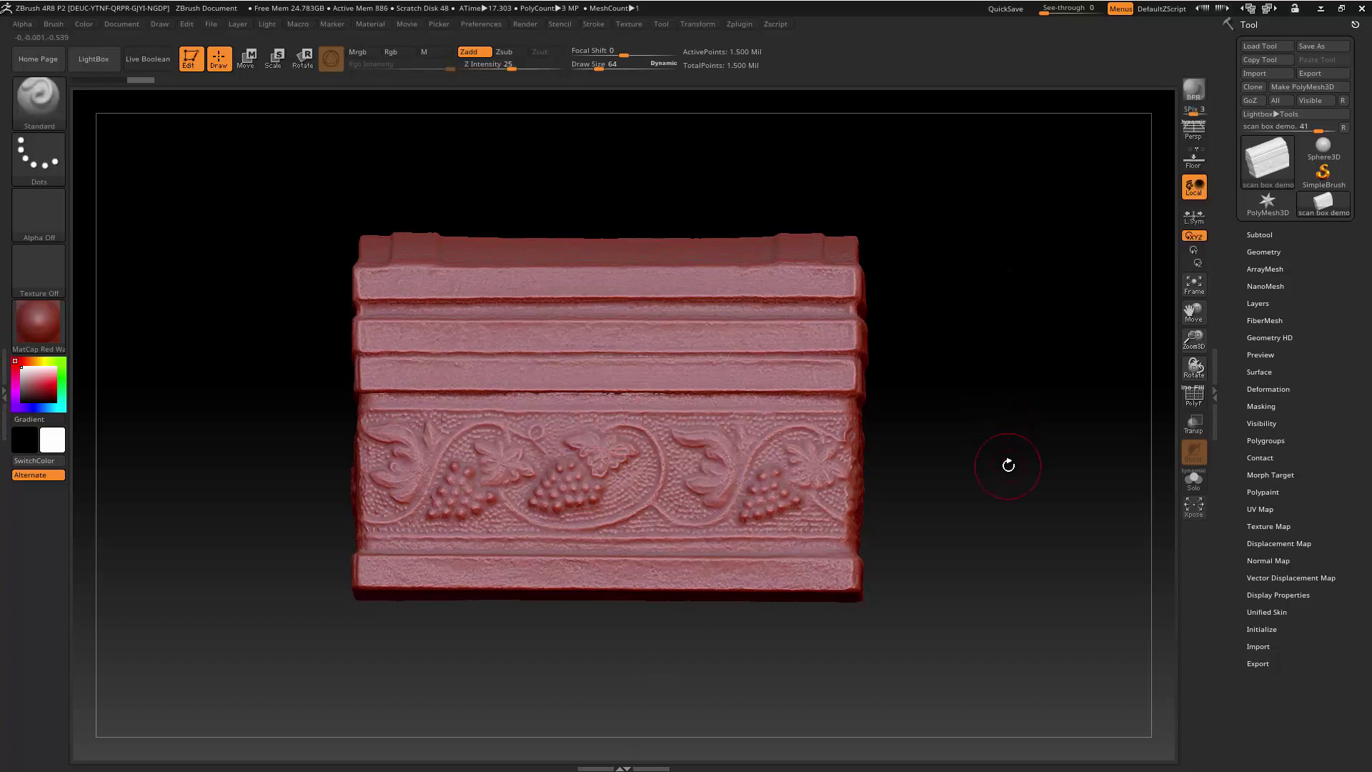
pyautogui.moveTo(1014, 459); pyautogui.dragTo(989, 475)
pyautogui.moveTo(1029, 431); pyautogui.dragTo(1013, 315)
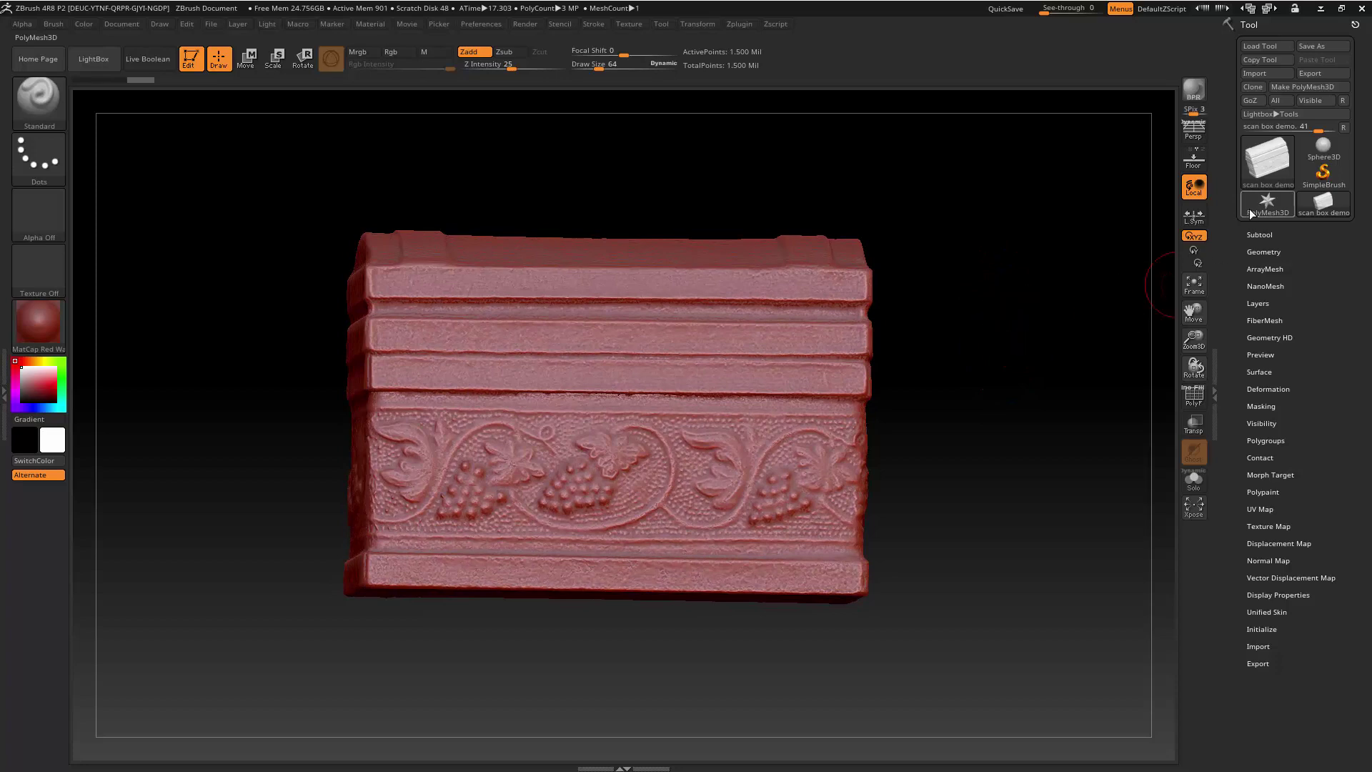
# Append a Sphere3D to the scan box demo as a placeholder subtool.
pyautogui.moveTo(1250, 213)
pyautogui.click(1259, 234)
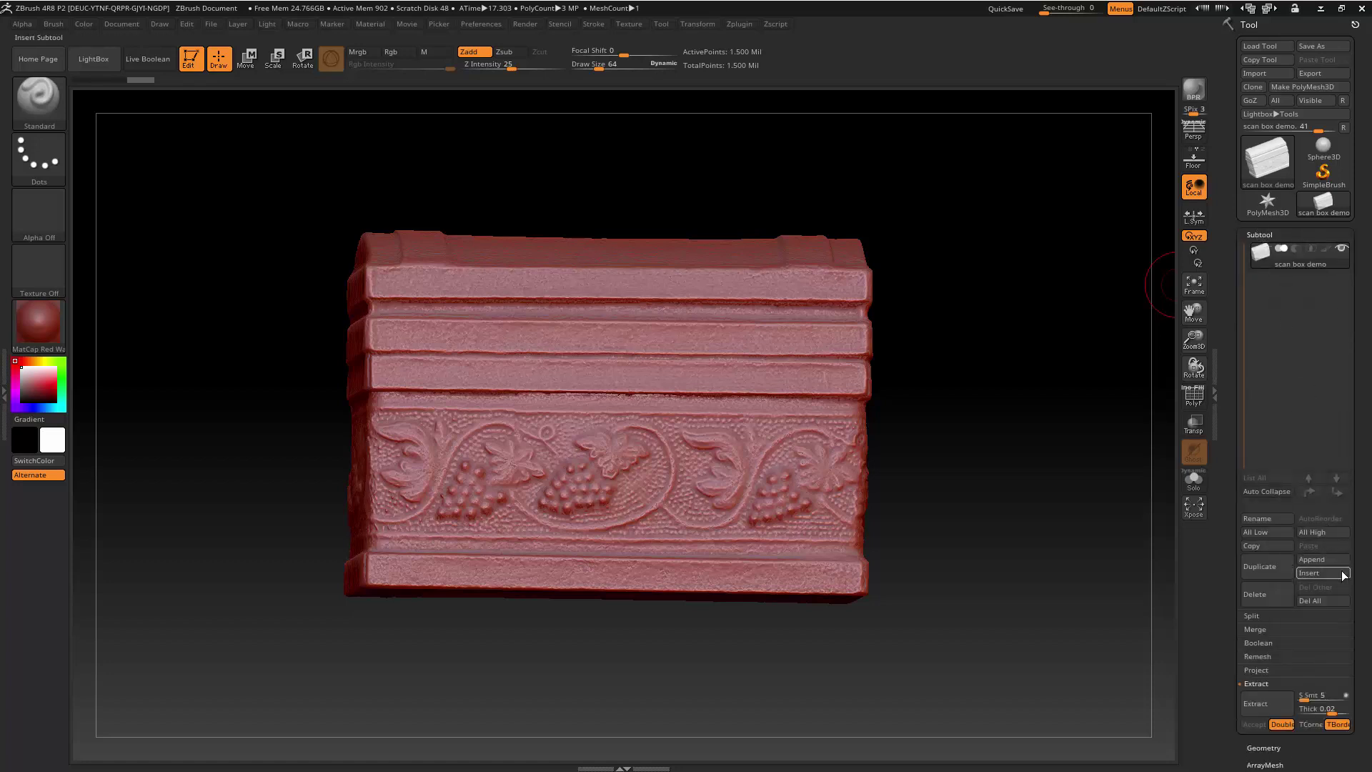
pyautogui.click(1328, 559)
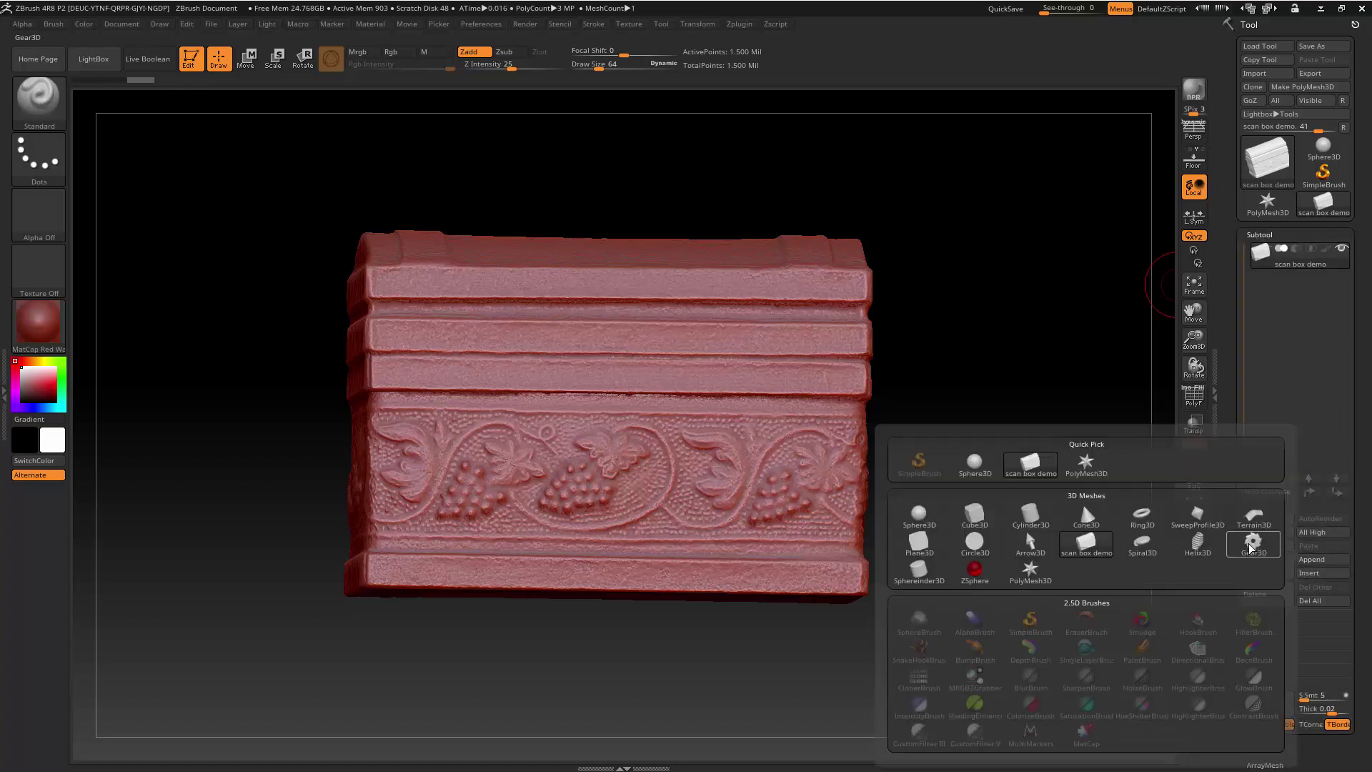
pyautogui.moveTo(988, 476)
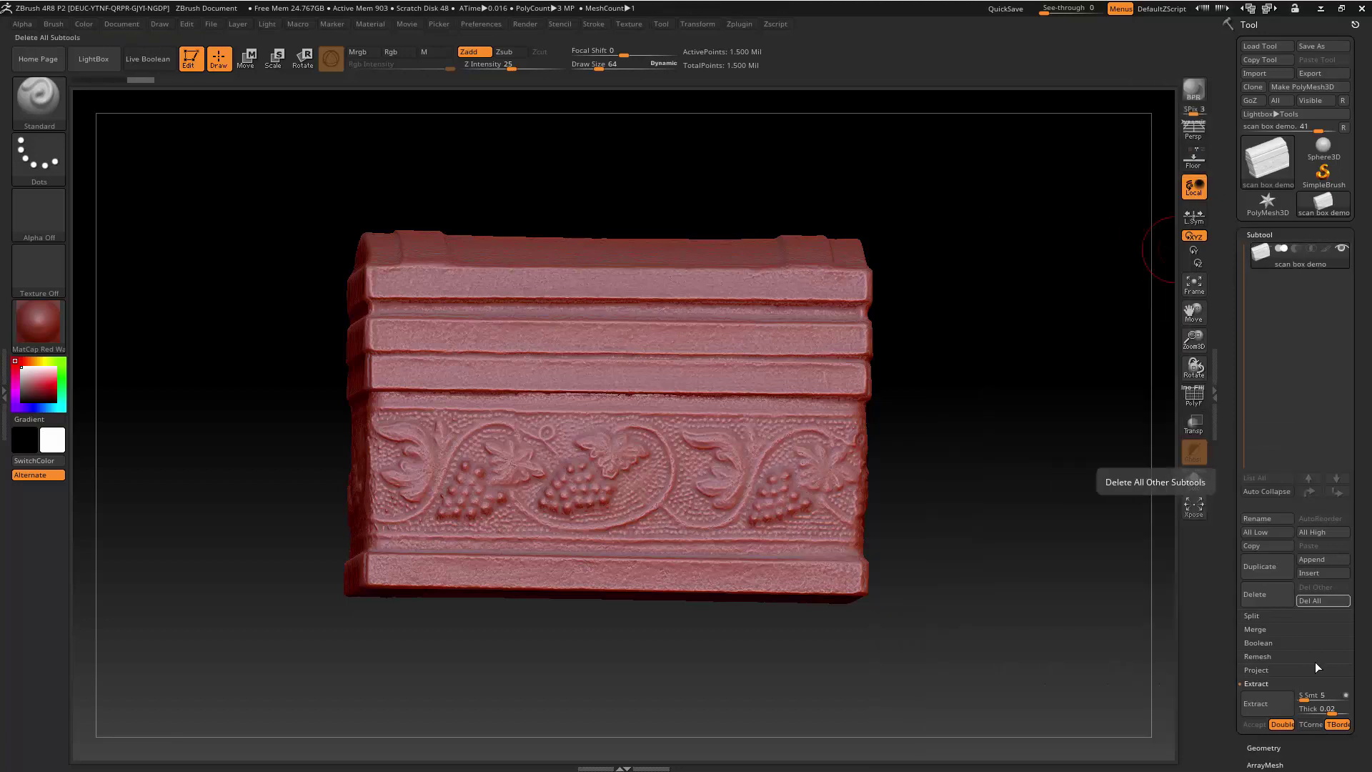
pyautogui.click(1309, 558)
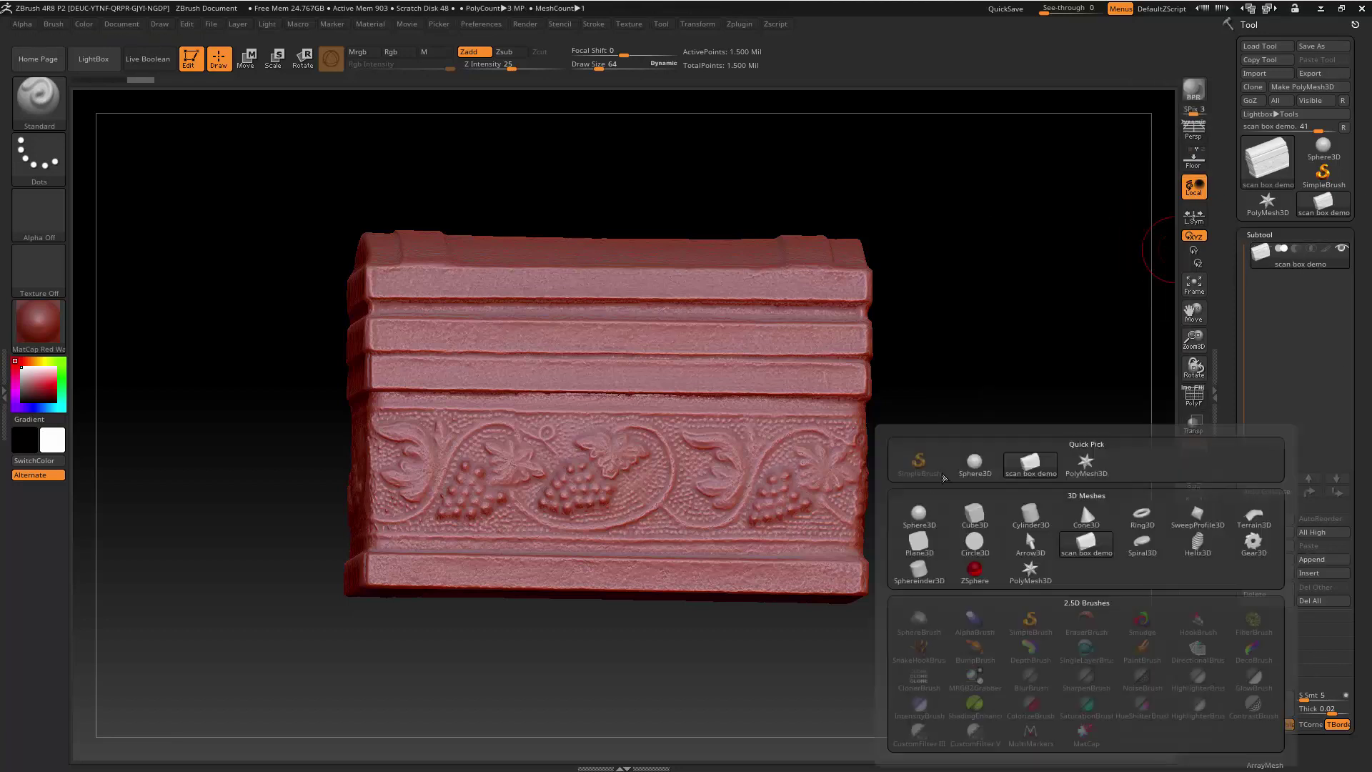
pyautogui.click(974, 471)
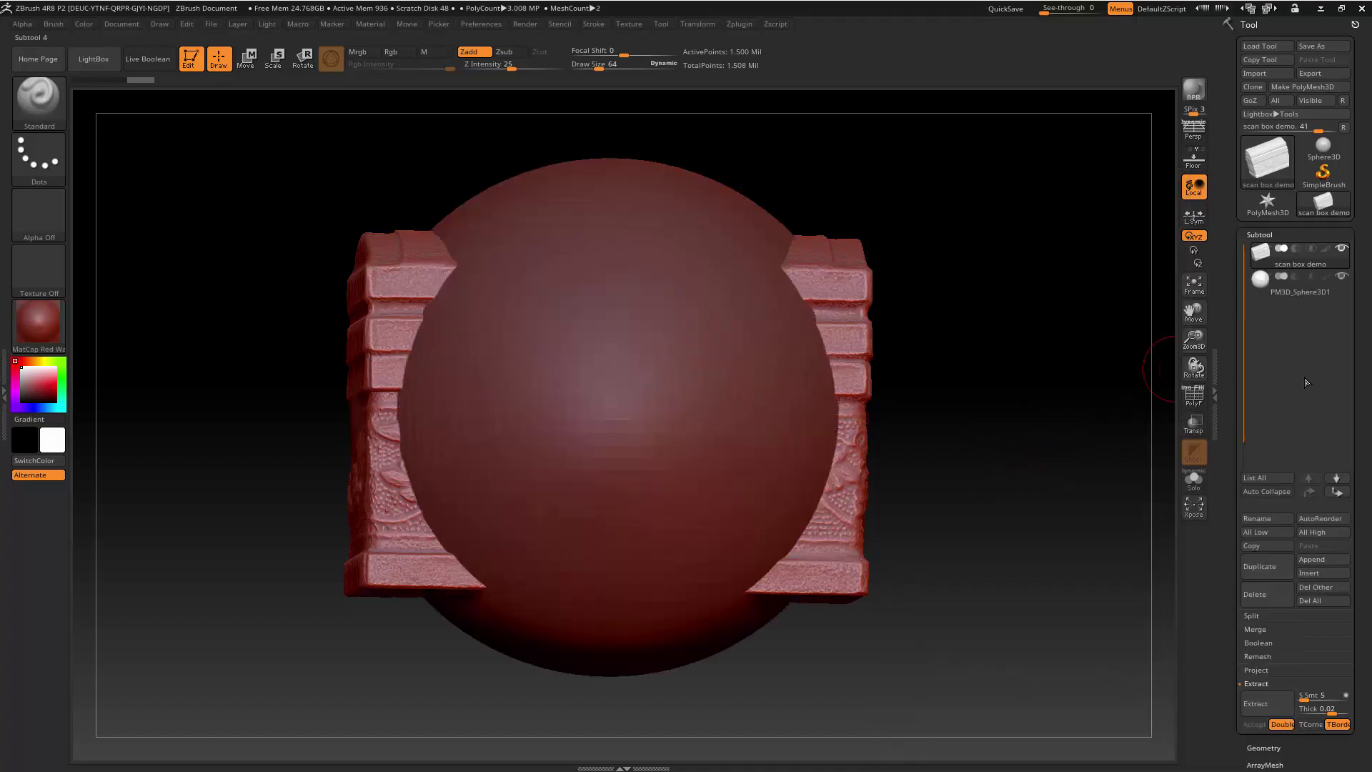
# Replace the appended sphere subtool by importing the scan box retopo mesh from the Demo folder.
pyautogui.click(1316, 292)
pyautogui.moveTo(1300, 291)
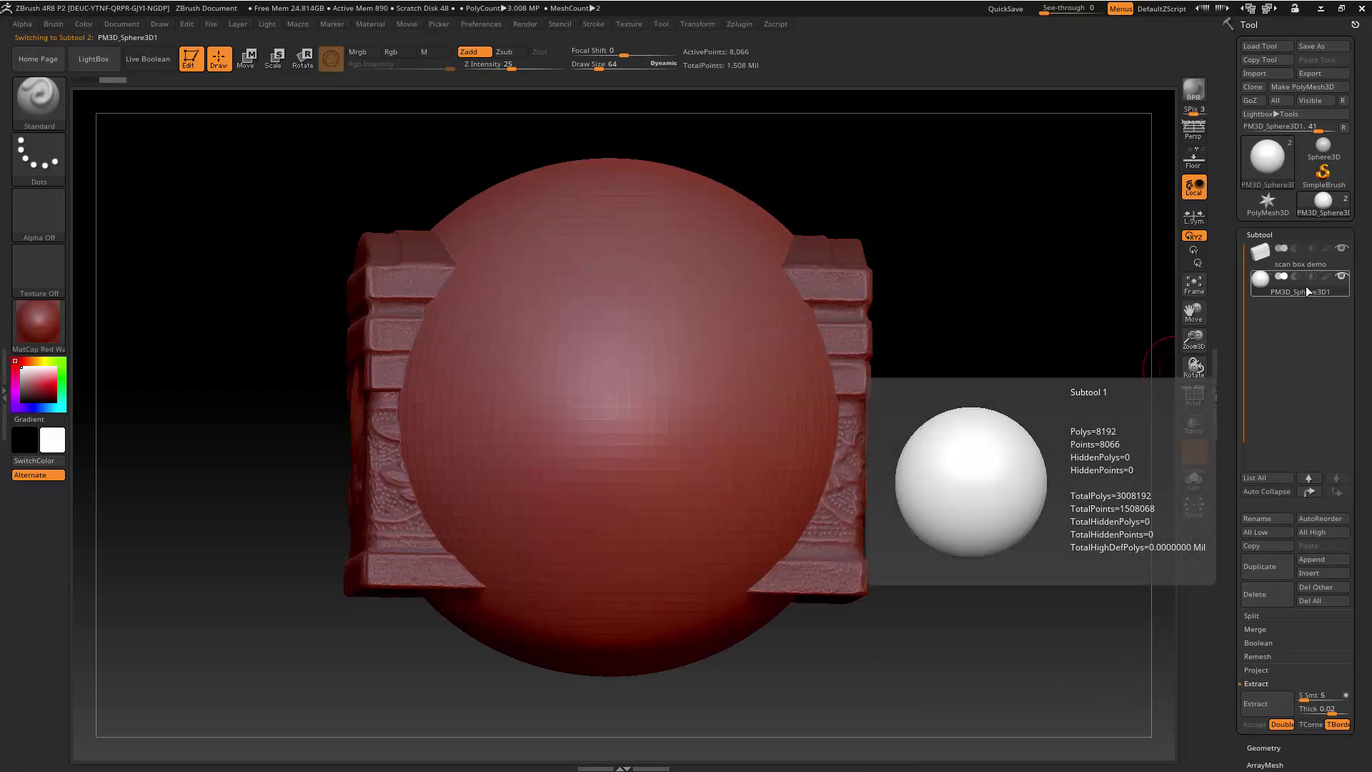
pyautogui.moveTo(1327, 178)
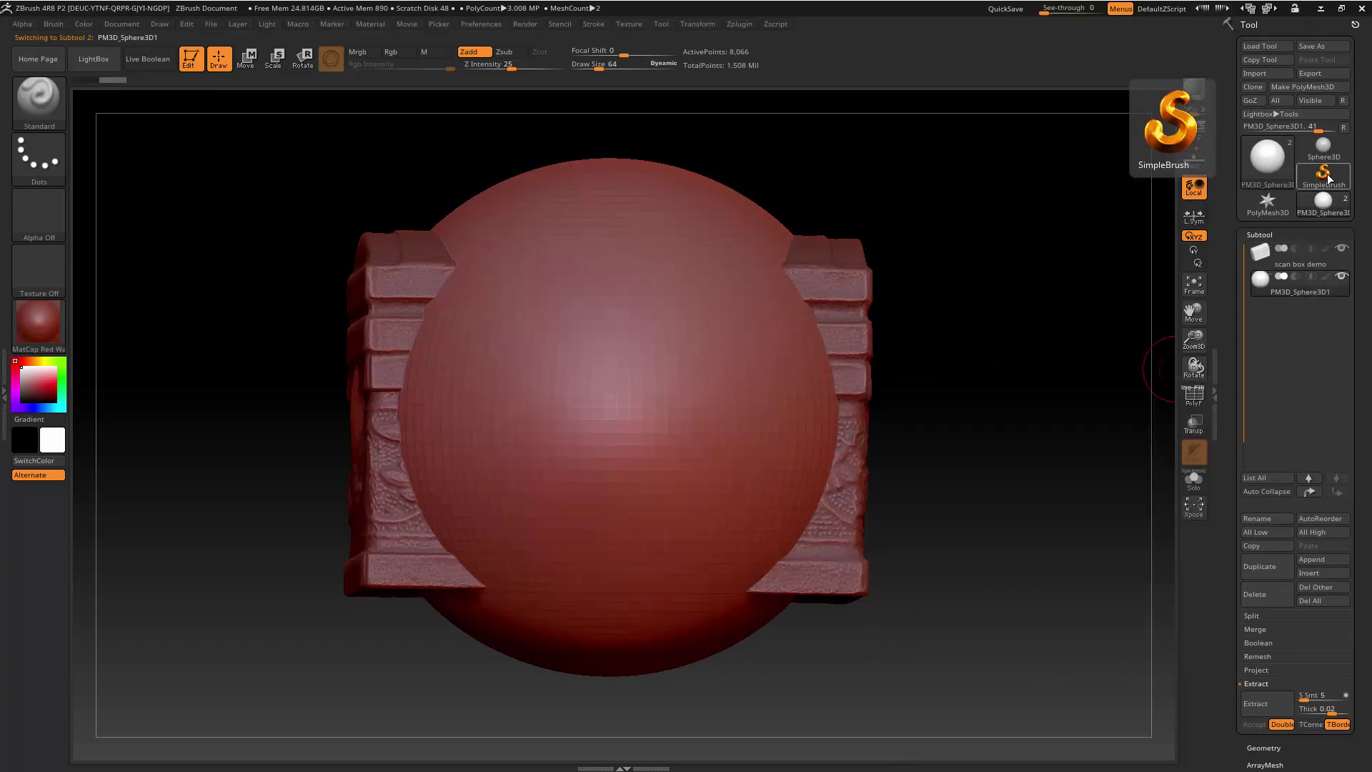
pyautogui.click(1254, 73)
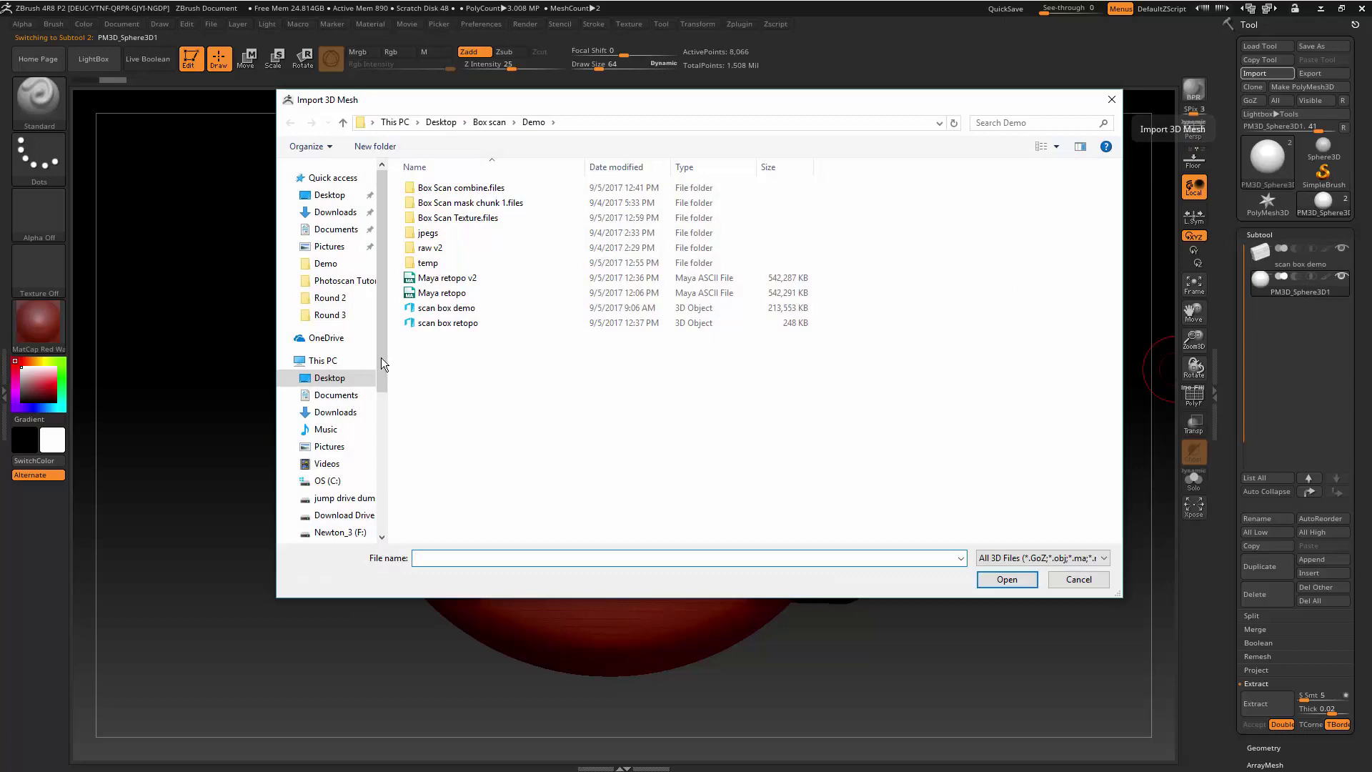
pyautogui.click(447, 323)
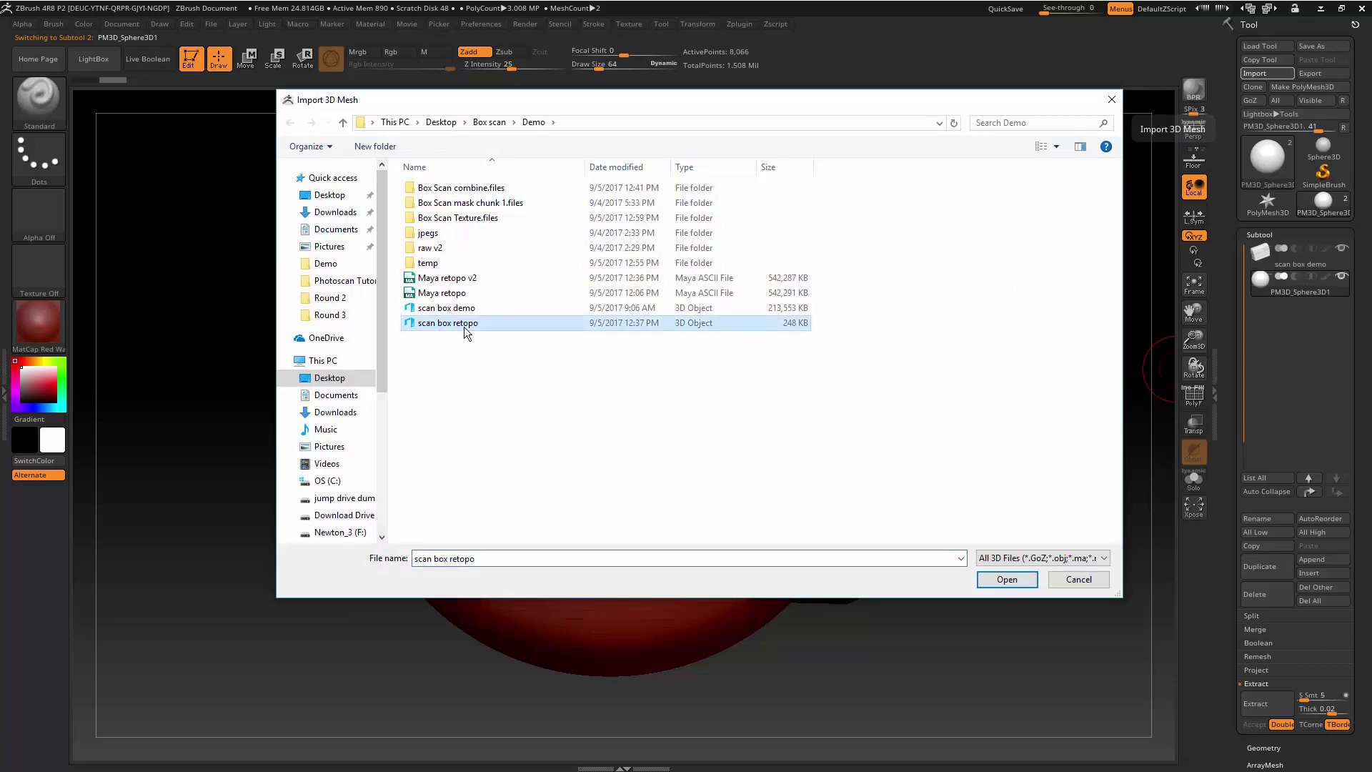
pyautogui.click(1004, 579)
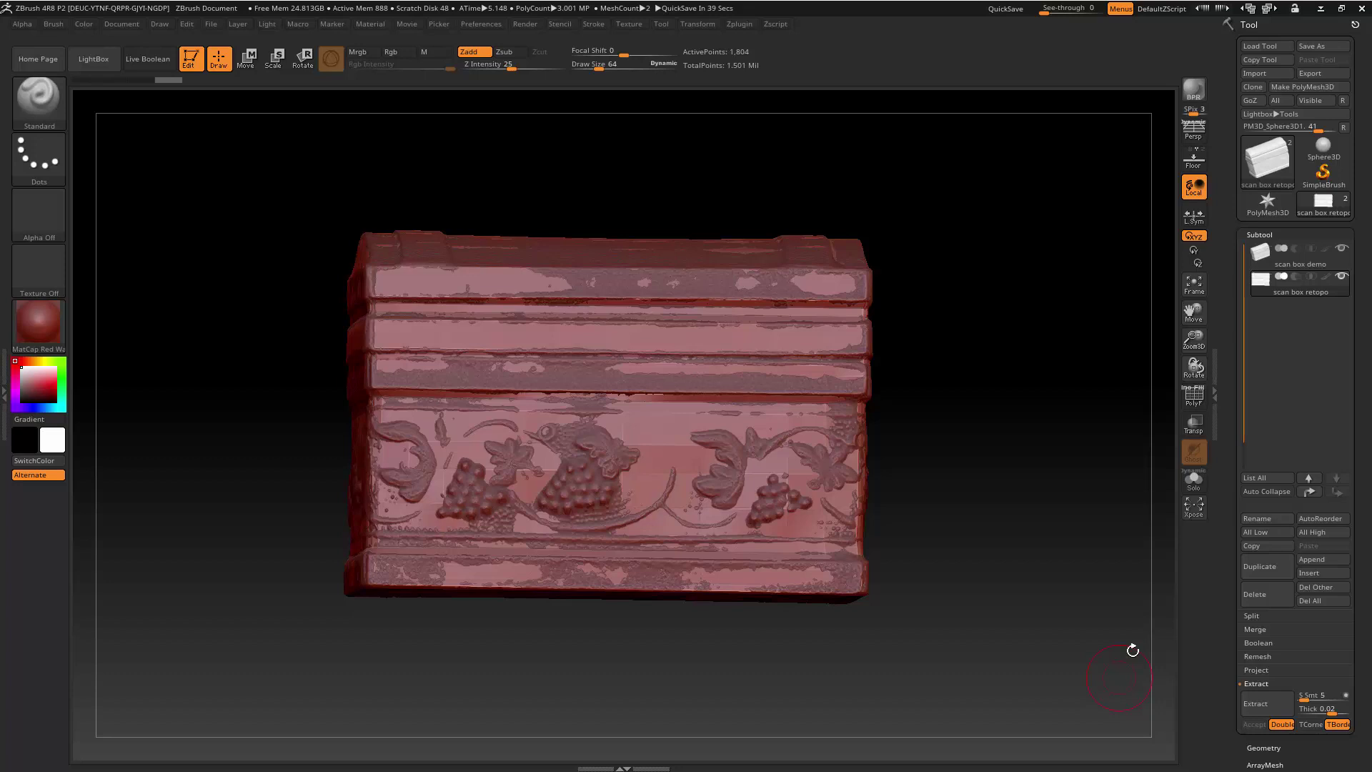
# Check the UV layout of the scan box retopo mesh with Morph UV, and return it to its 3D shape.
pyautogui.scroll(-10, 1351, 205)
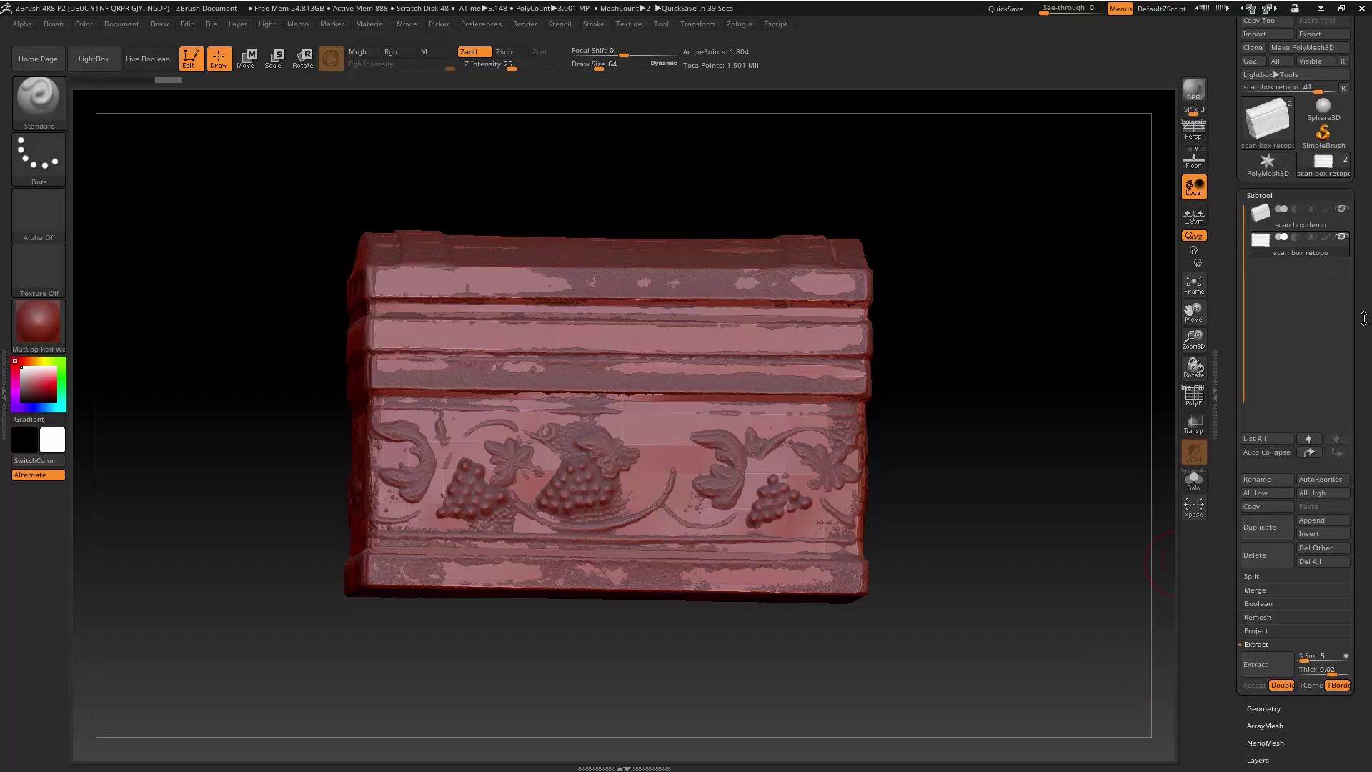
pyautogui.scroll(-5, 1351, 236)
pyautogui.scroll(4, 1351, 333)
pyautogui.scroll(-3, 1352, 322)
pyautogui.scroll(-3, 1353, 312)
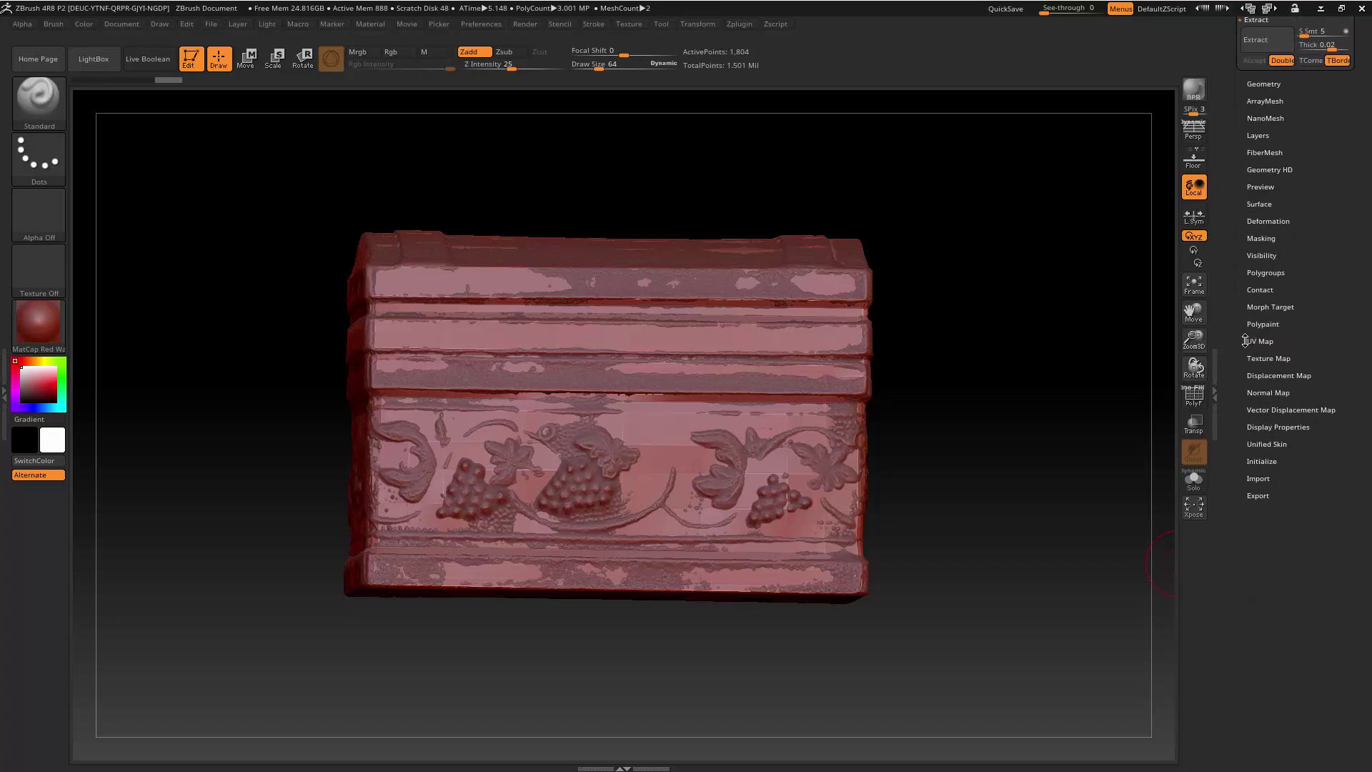
pyautogui.scroll(-10, 1275, 357)
pyautogui.moveTo(1314, 114); pyautogui.dragTo(1333, 231)
pyautogui.scroll(-6, 1345, 280)
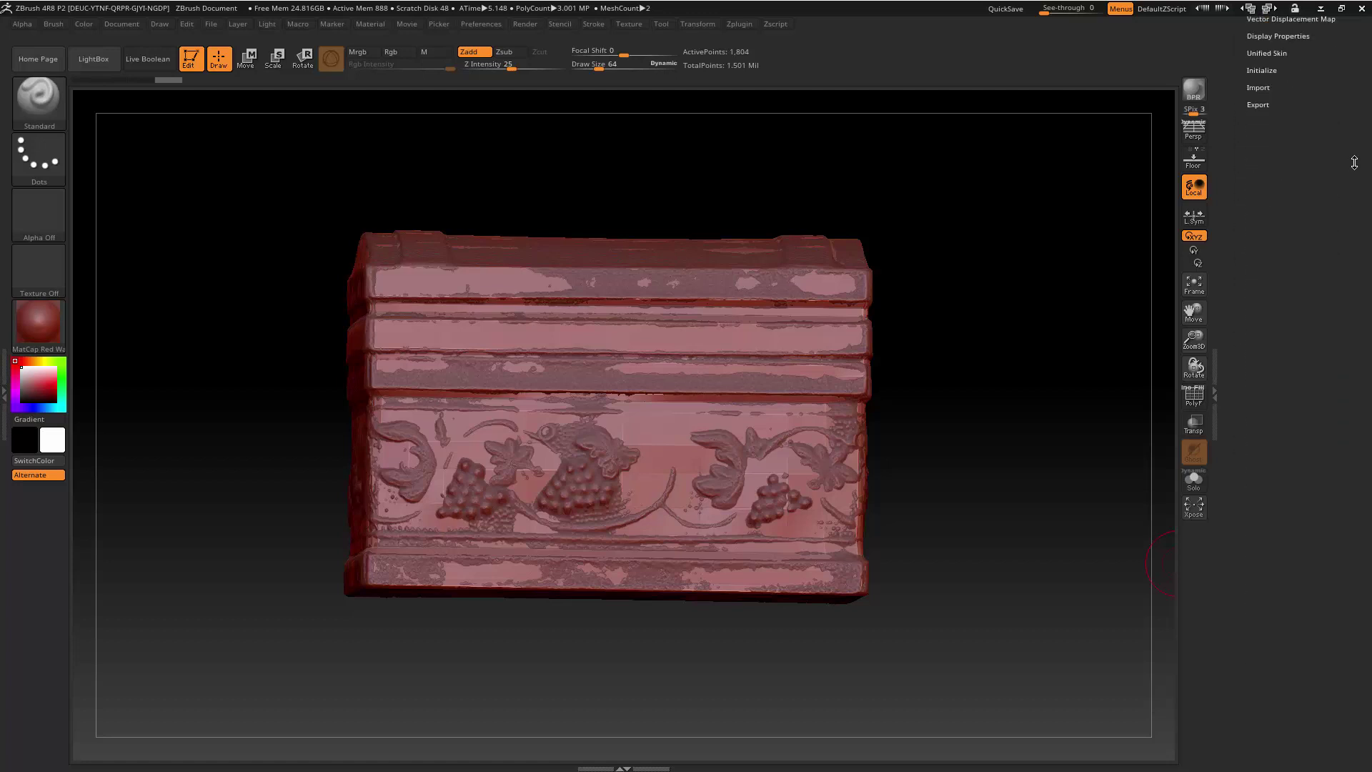
pyautogui.scroll(7, 1364, 158)
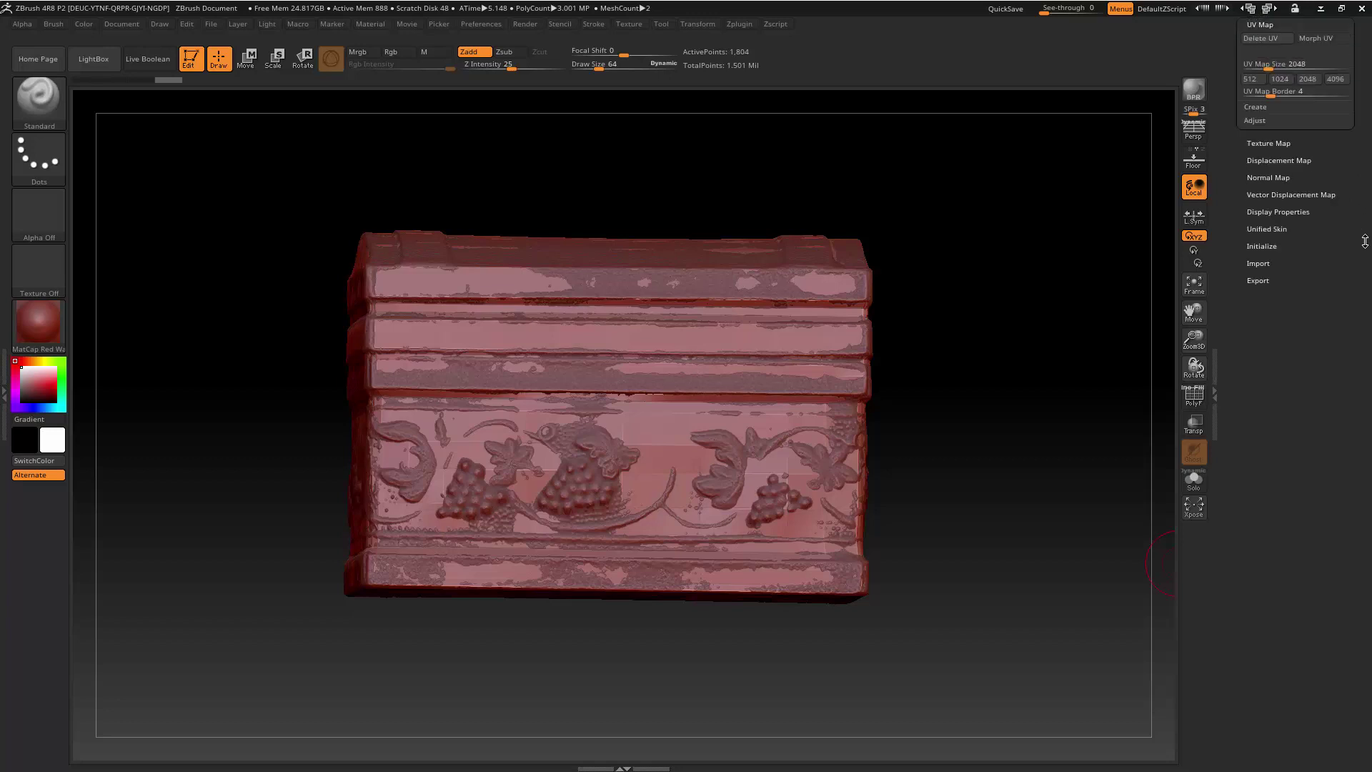
pyautogui.scroll(3, 1362, 285)
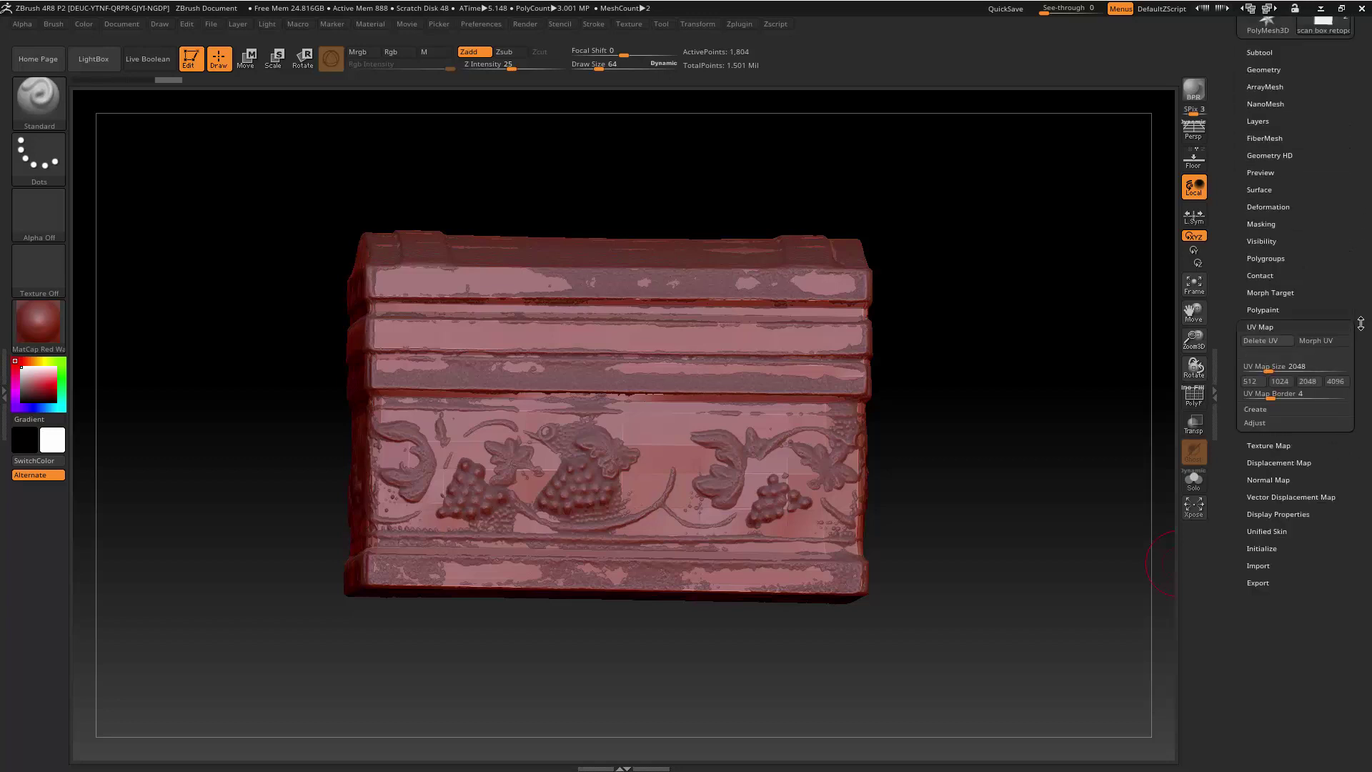
pyautogui.click(1316, 340)
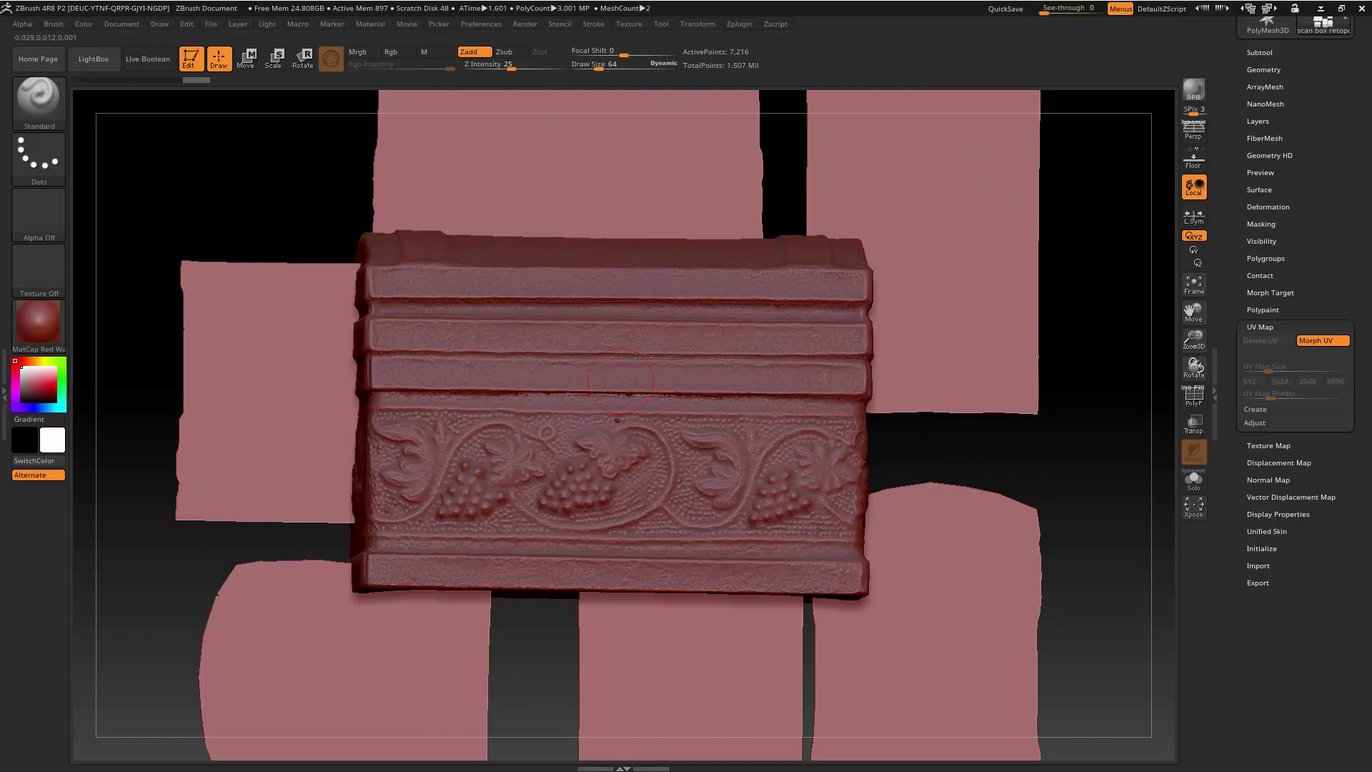
pyautogui.click(1329, 342)
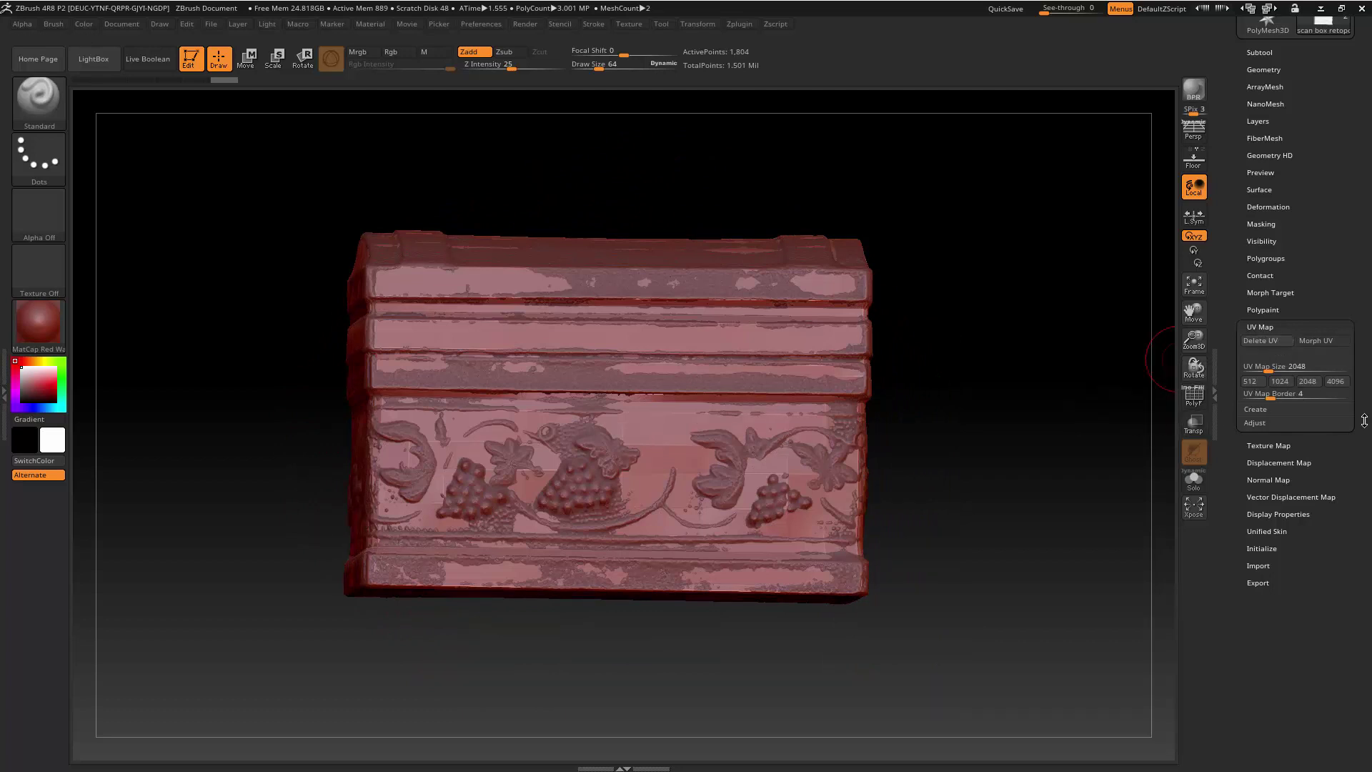
# Compare the scan box demo and scan box retopo subtools by toggling their visibility.
pyautogui.moveTo(1364, 404); pyautogui.dragTo(1363, 552)
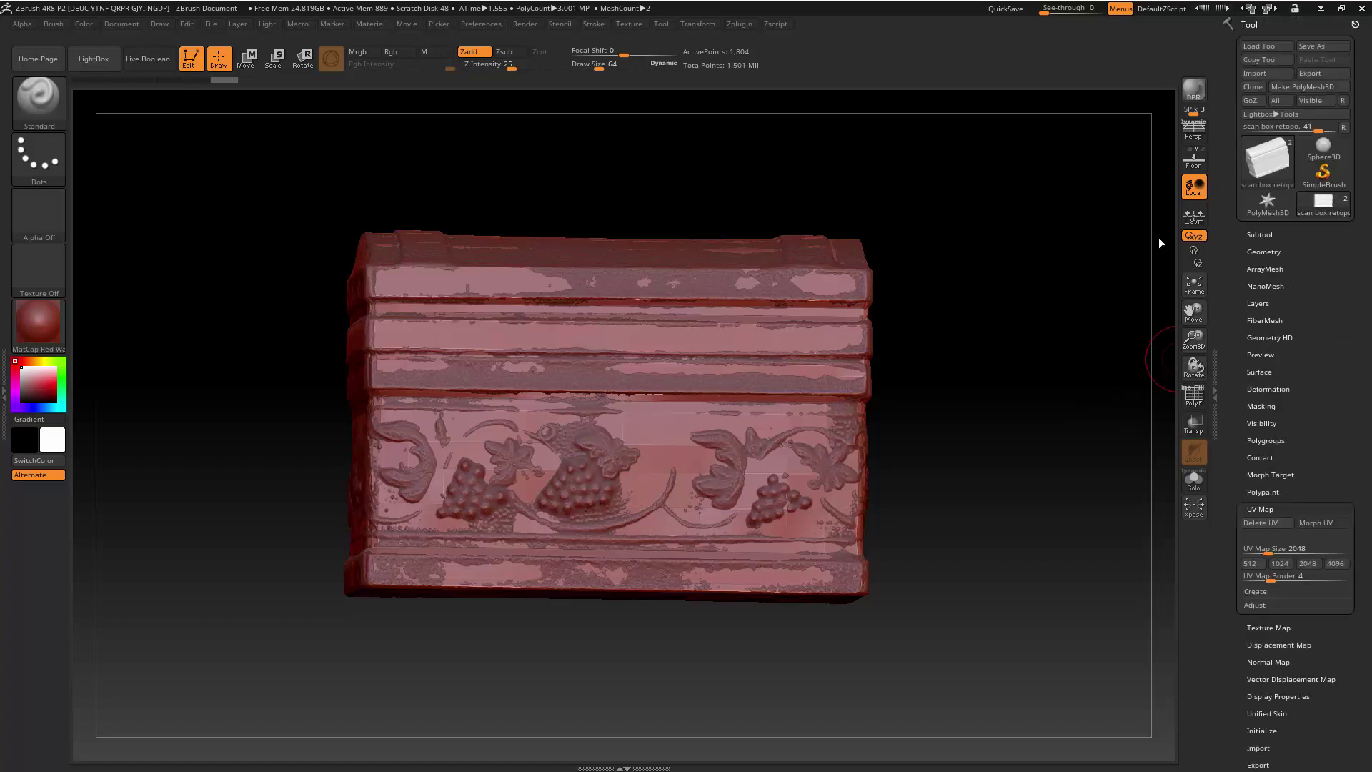
pyautogui.click(1270, 234)
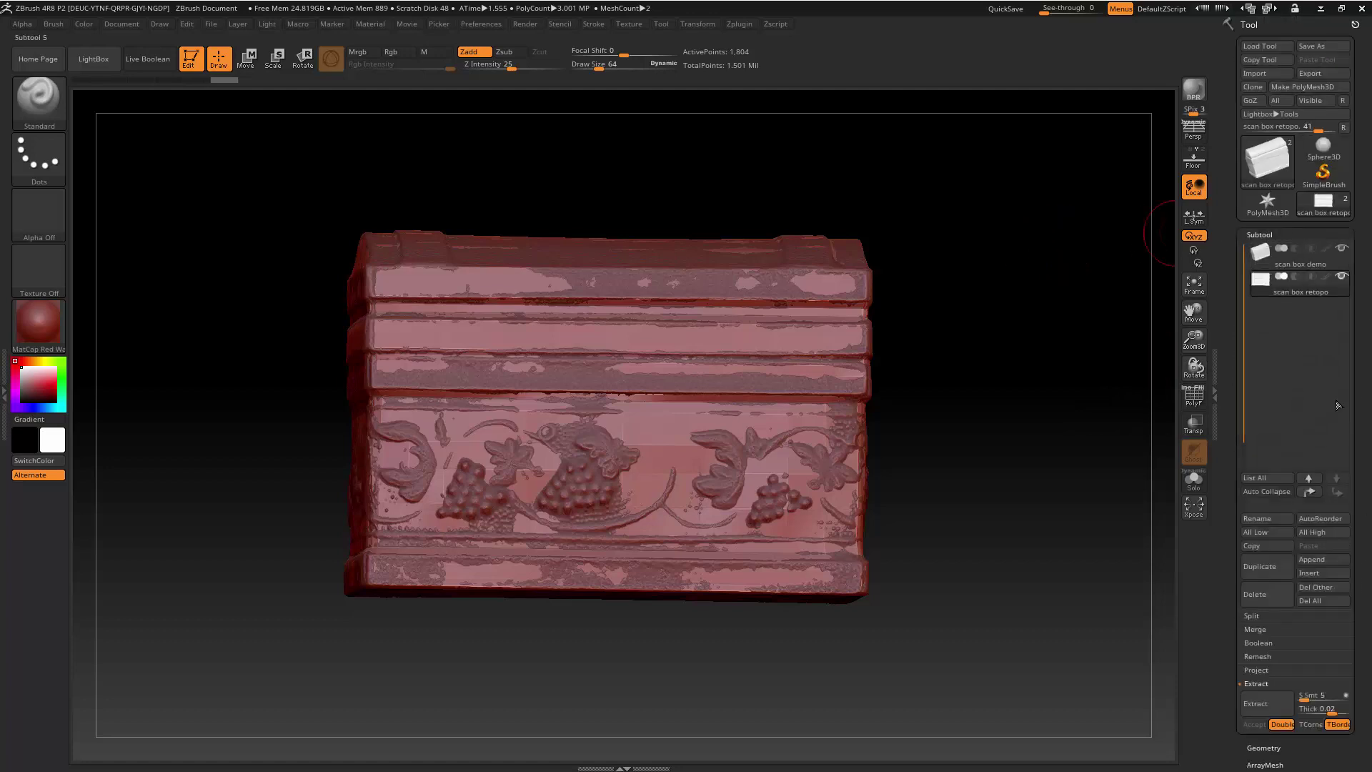
pyautogui.moveTo(1261, 258)
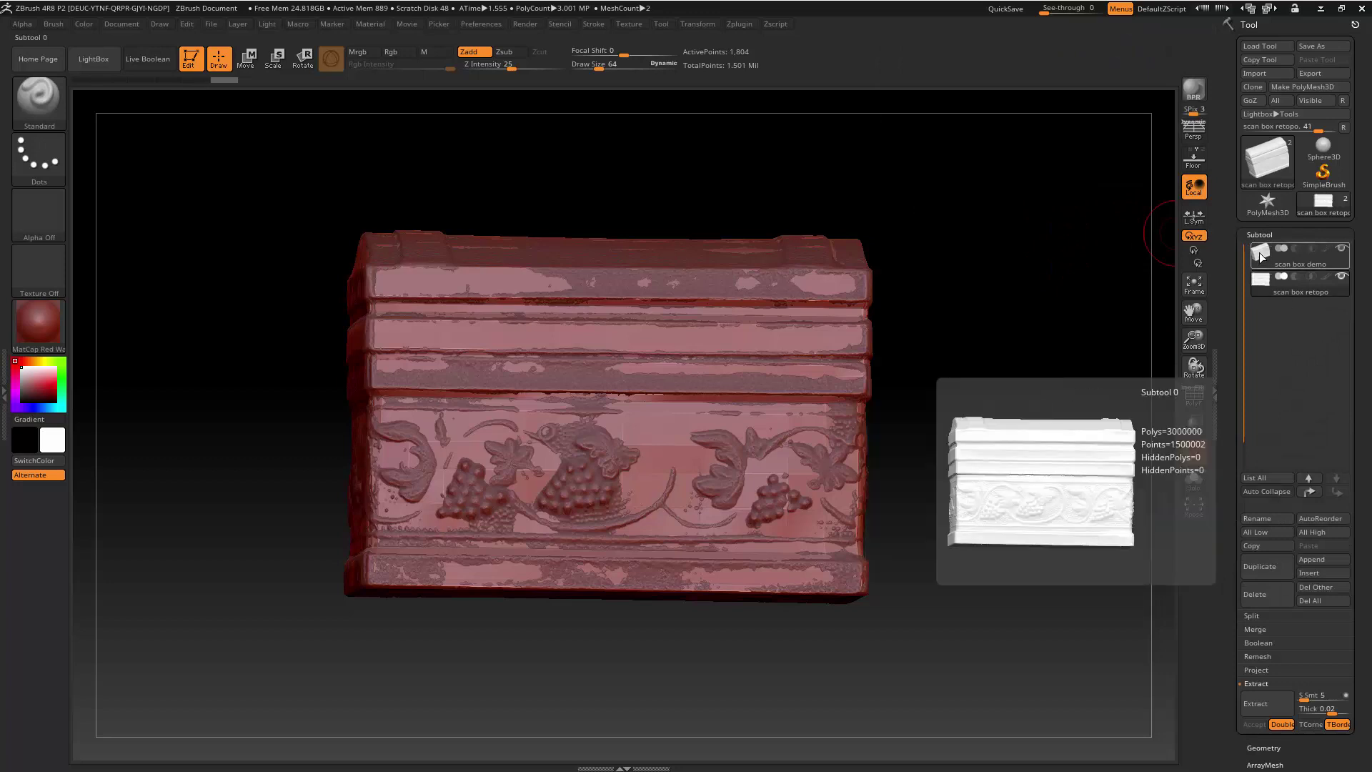
pyautogui.click(1342, 251)
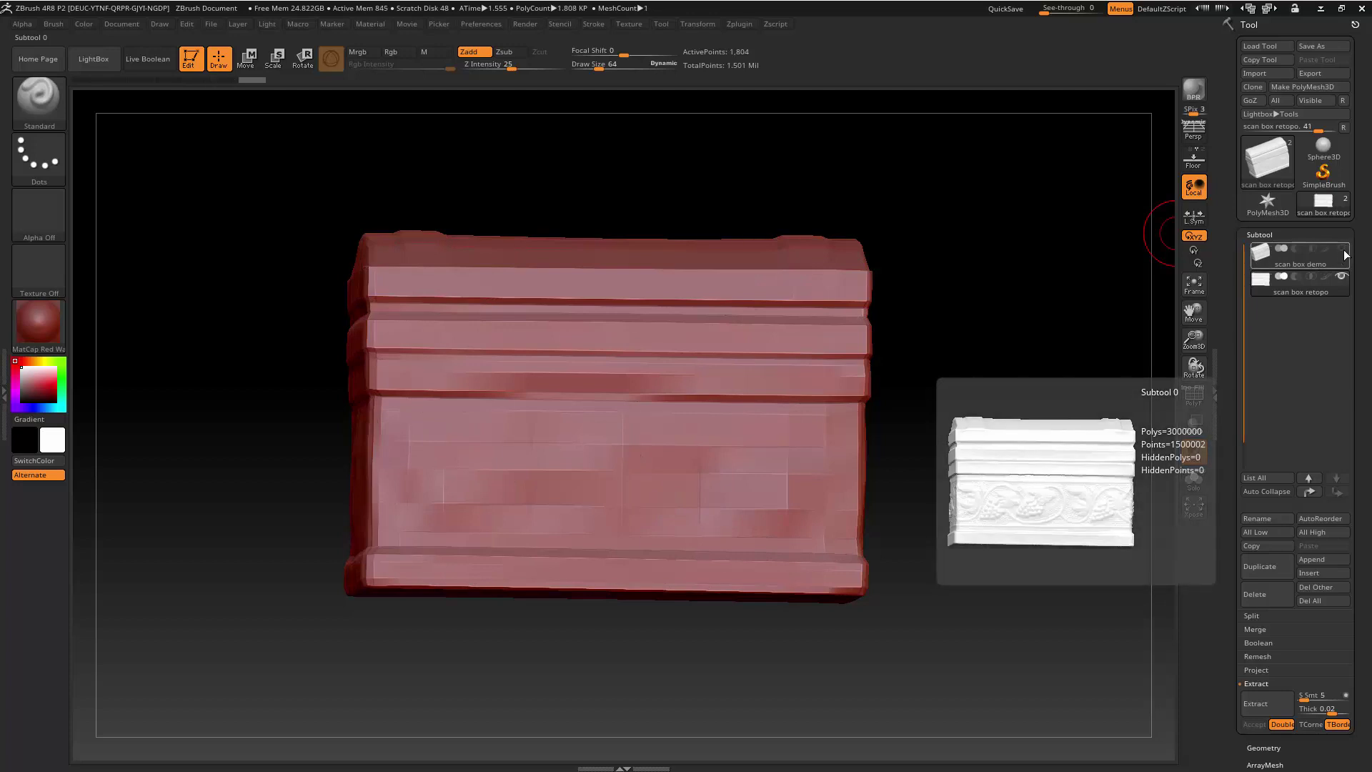
pyautogui.click(1341, 248)
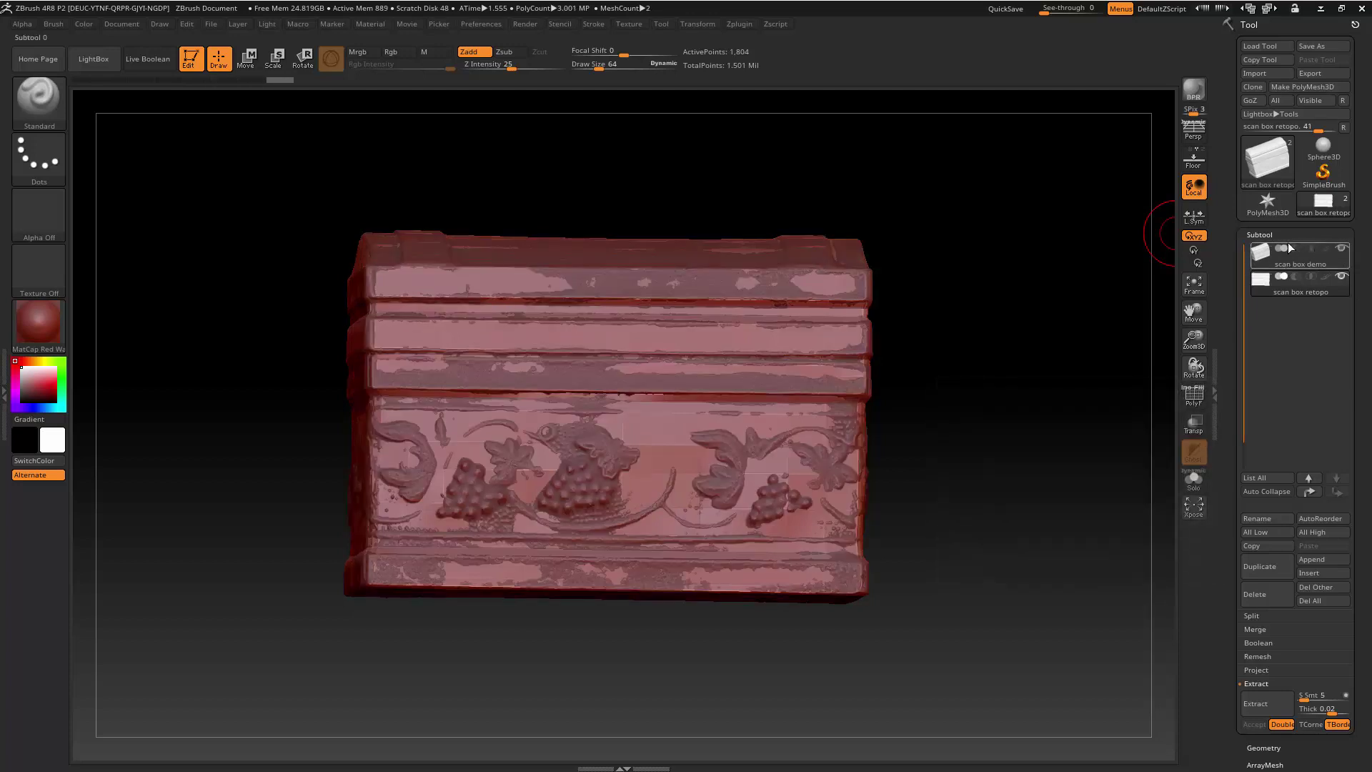
pyautogui.click(1332, 287)
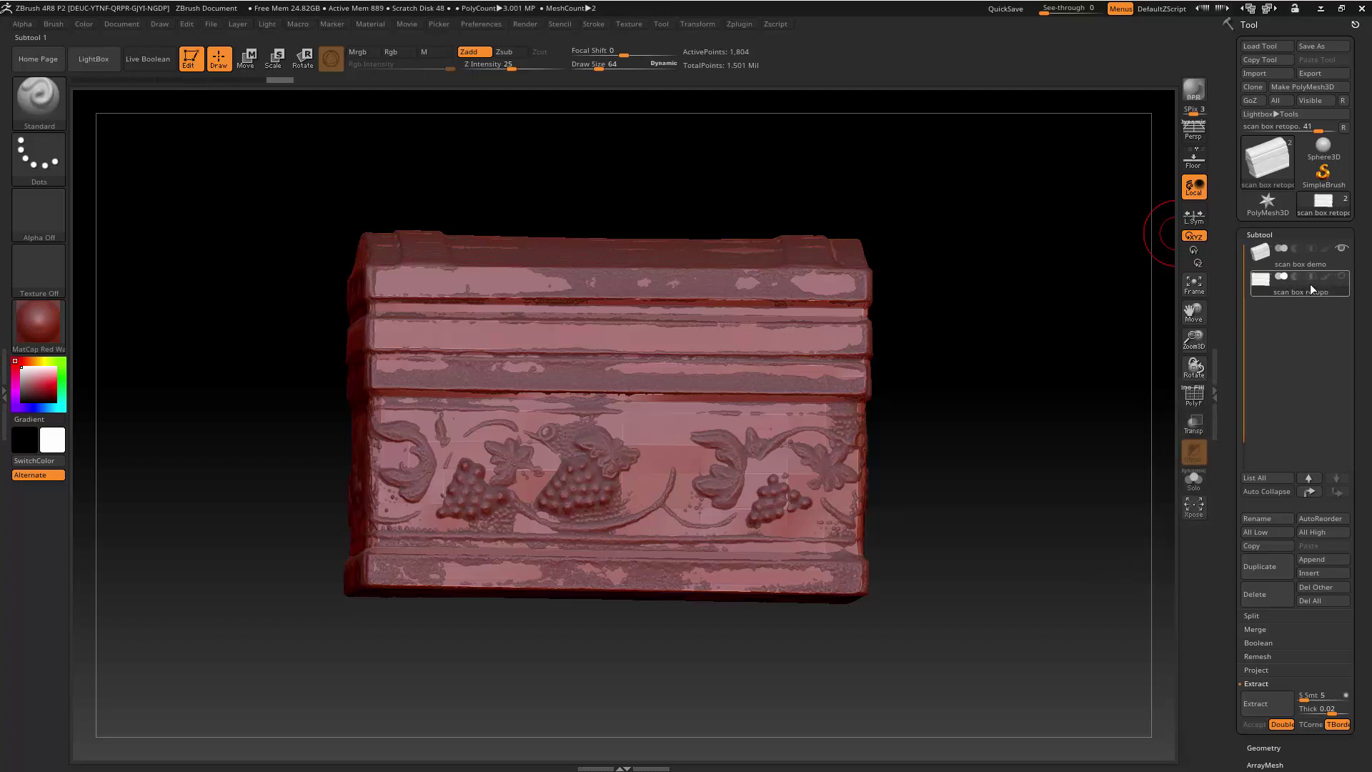
pyautogui.moveTo(1301, 288)
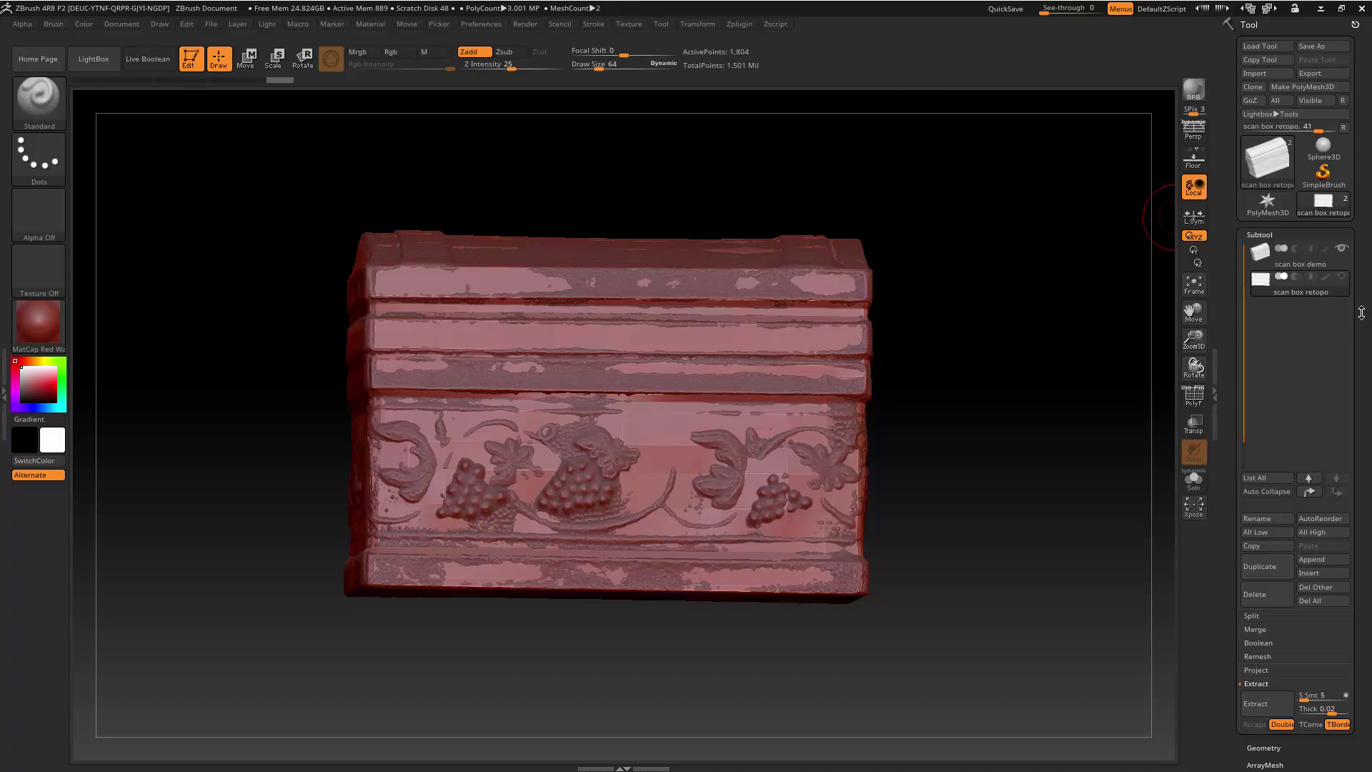
# Divide the scan box retopo mesh once with smoothing on, keep it at subdivision level 2, and show the subtool list again.
pyautogui.moveTo(1359, 296); pyautogui.dragTo(1359, 217)
pyautogui.click(1254, 467)
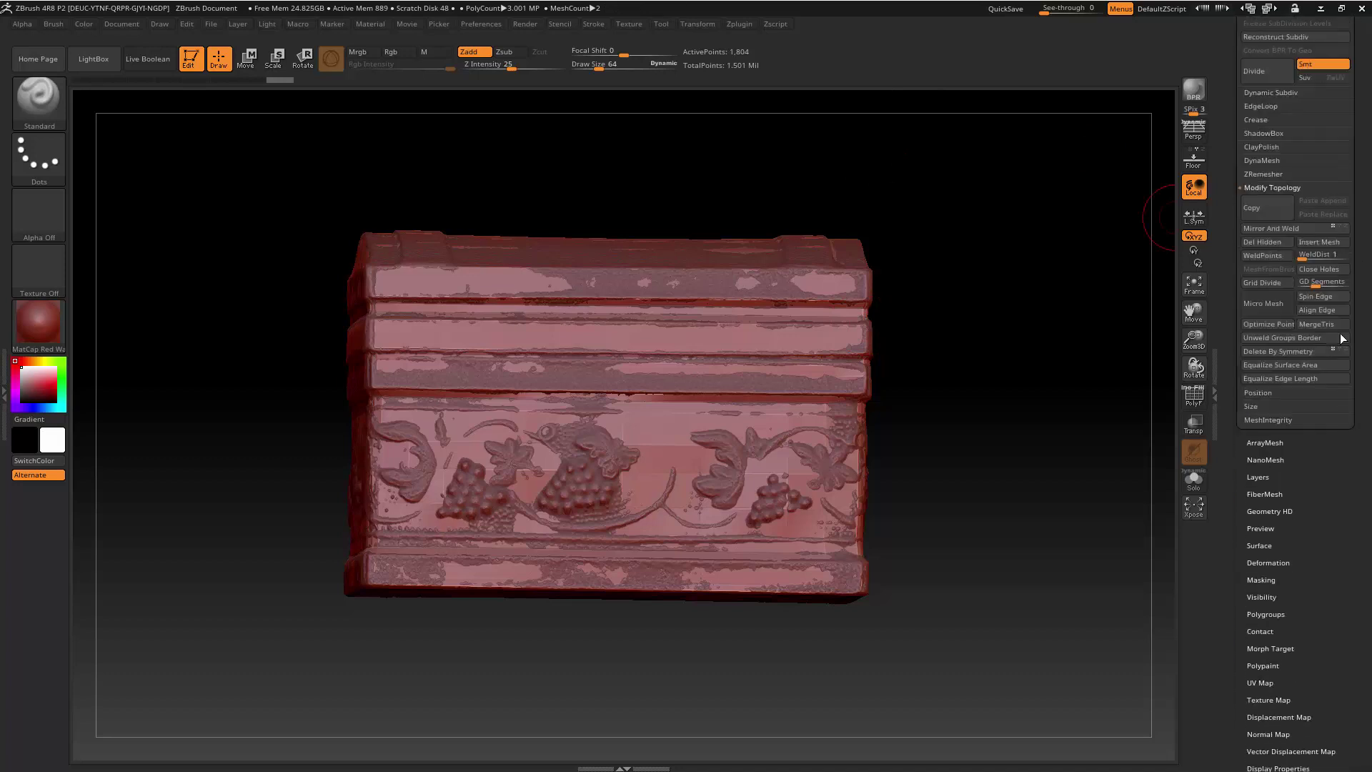
pyautogui.moveTo(1366, 171); pyautogui.dragTo(1353, 283)
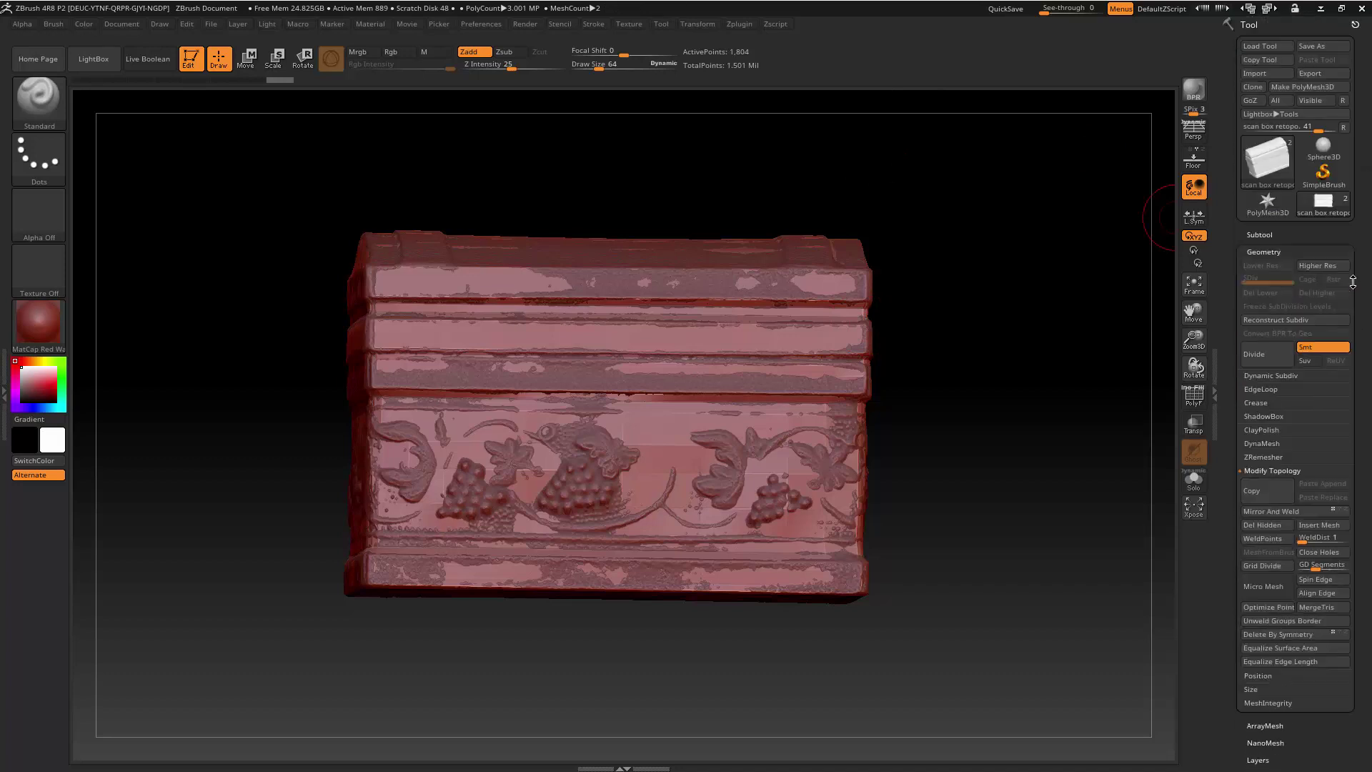
pyautogui.click(1284, 354)
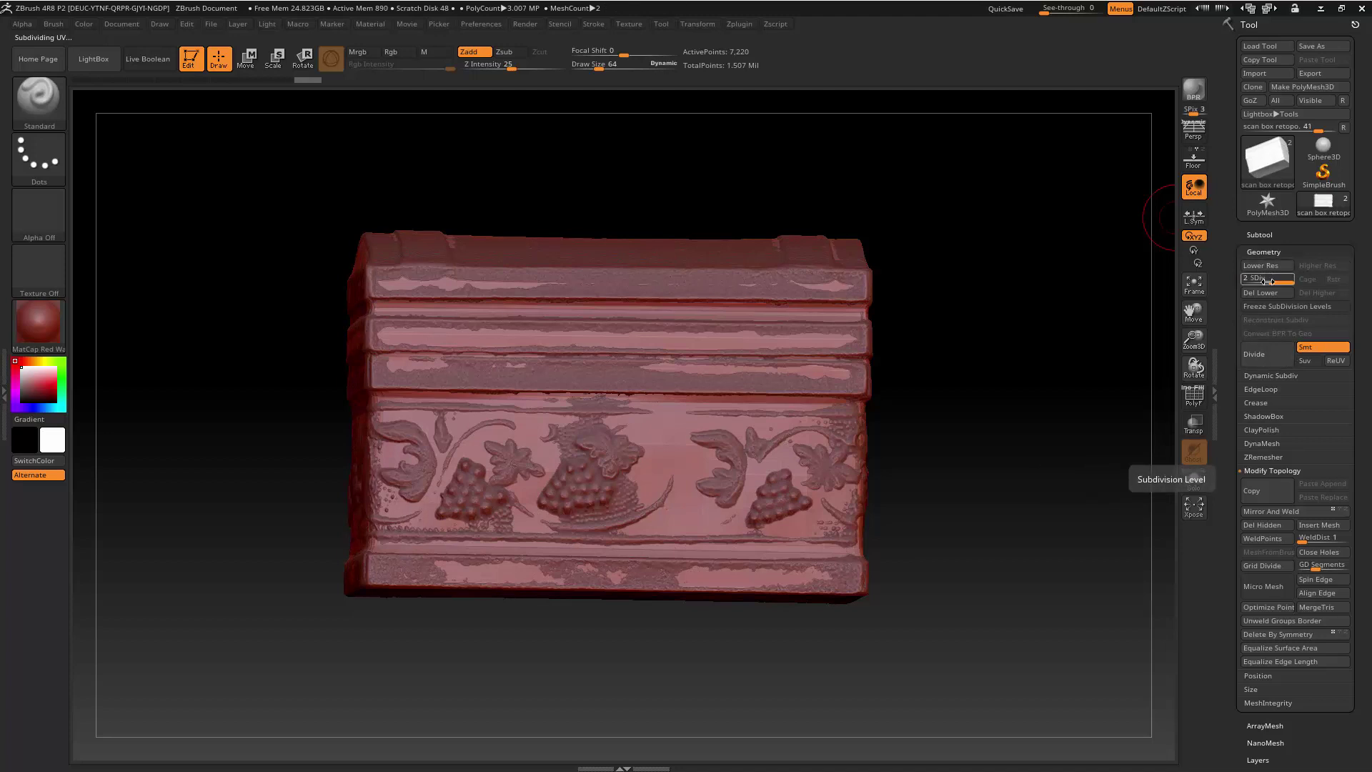
pyautogui.moveTo(1278, 283)
pyautogui.mouseDown()
pyautogui.moveTo(1261, 284)
pyautogui.moveTo(1292, 283)
pyautogui.mouseUp()
pyautogui.click(1263, 234)
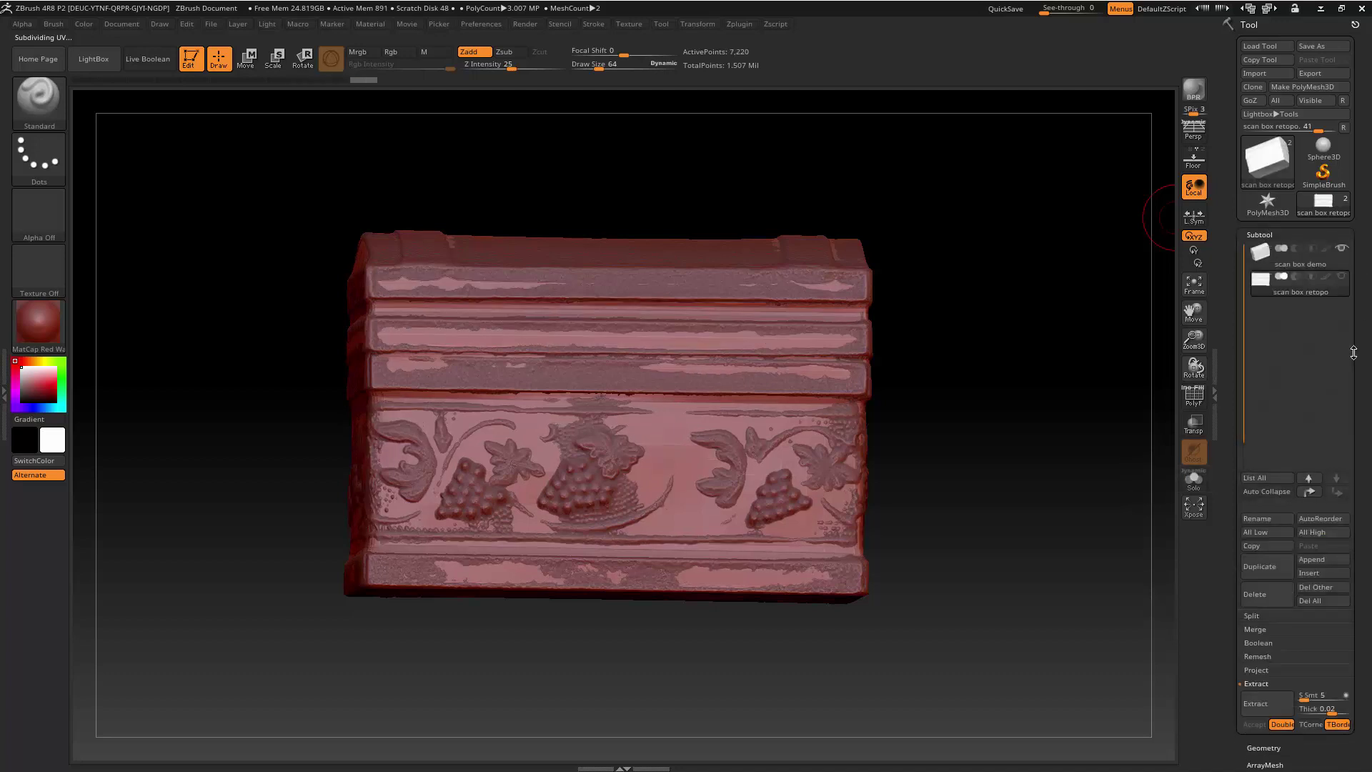
# Project the scan's detail onto the scan box retopo mesh at subdivision level 2, using ProjectAll with a distance of 0.02.
pyautogui.scroll(-5, 1315, 393)
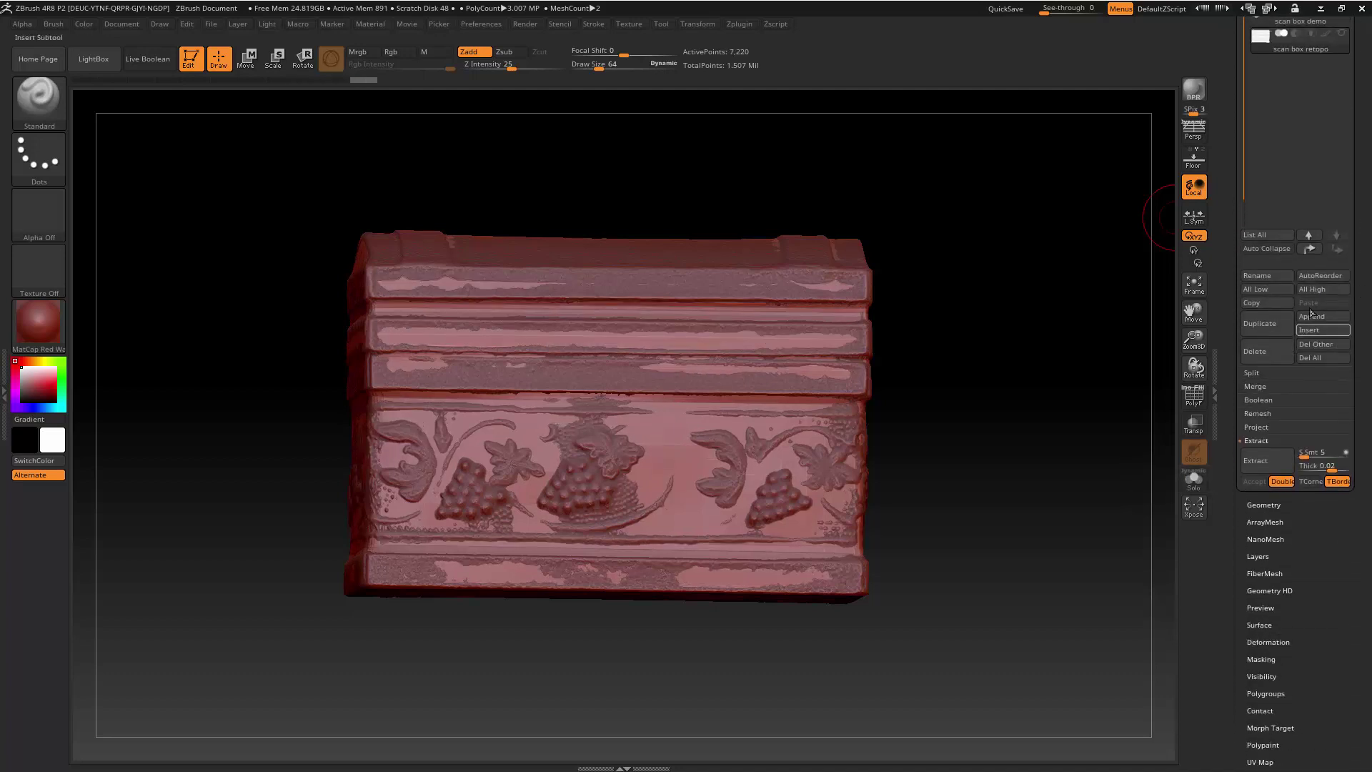
pyautogui.click(1256, 427)
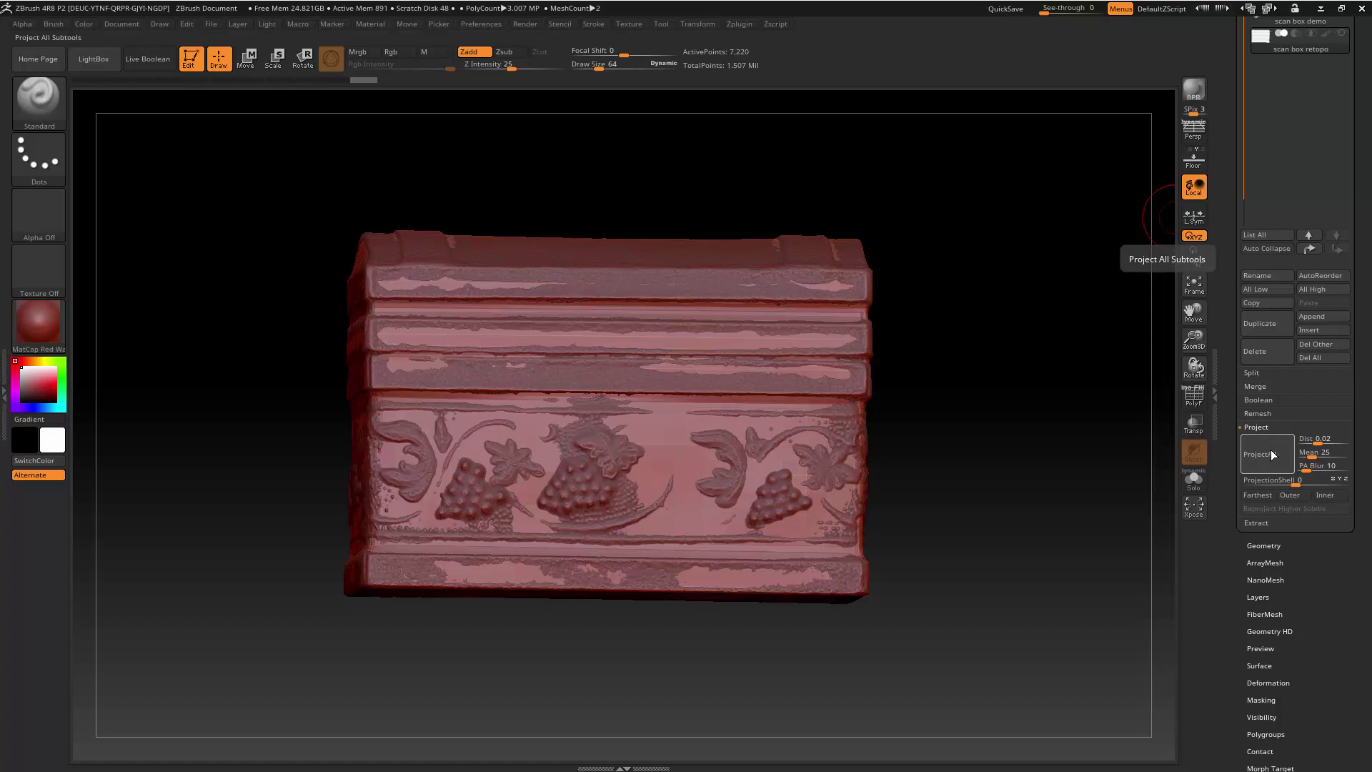
pyautogui.moveTo(1314, 438); pyautogui.dragTo(1321, 440)
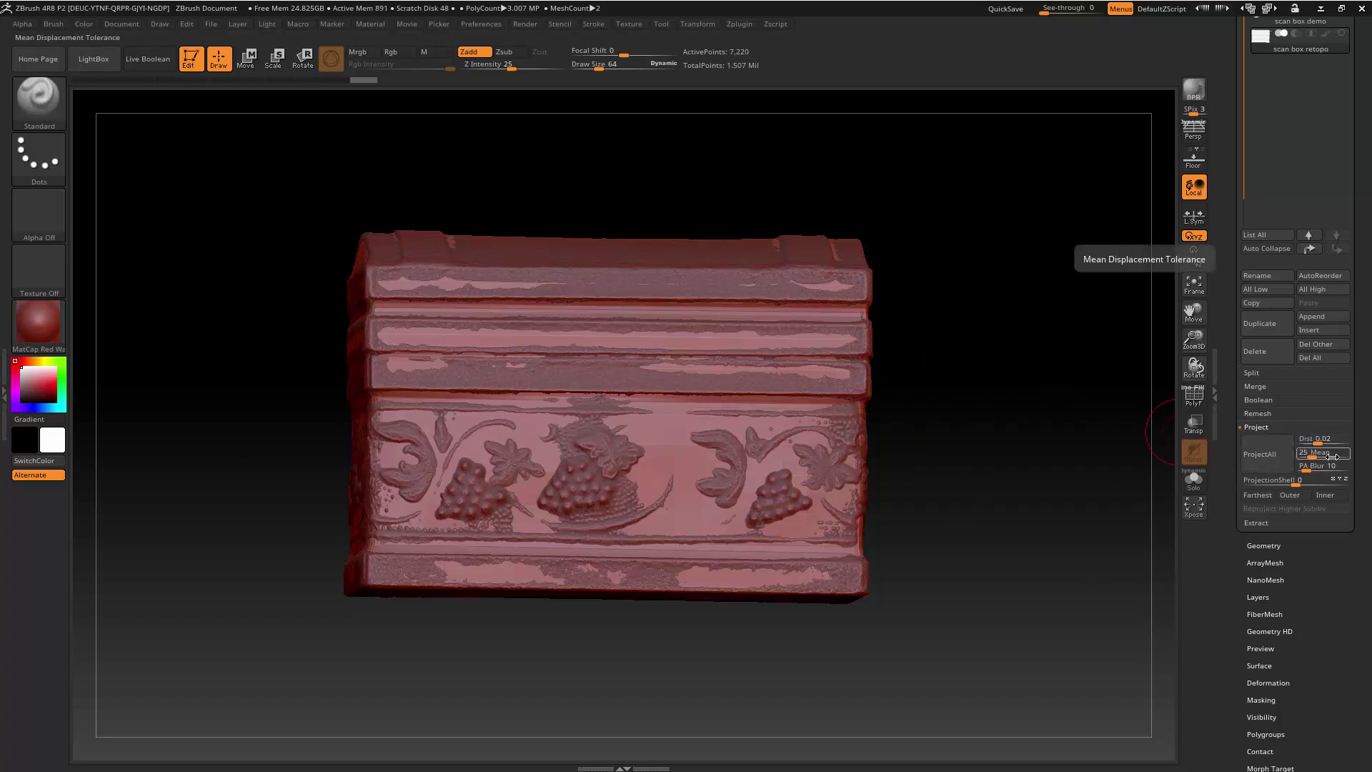
pyautogui.click(1272, 453)
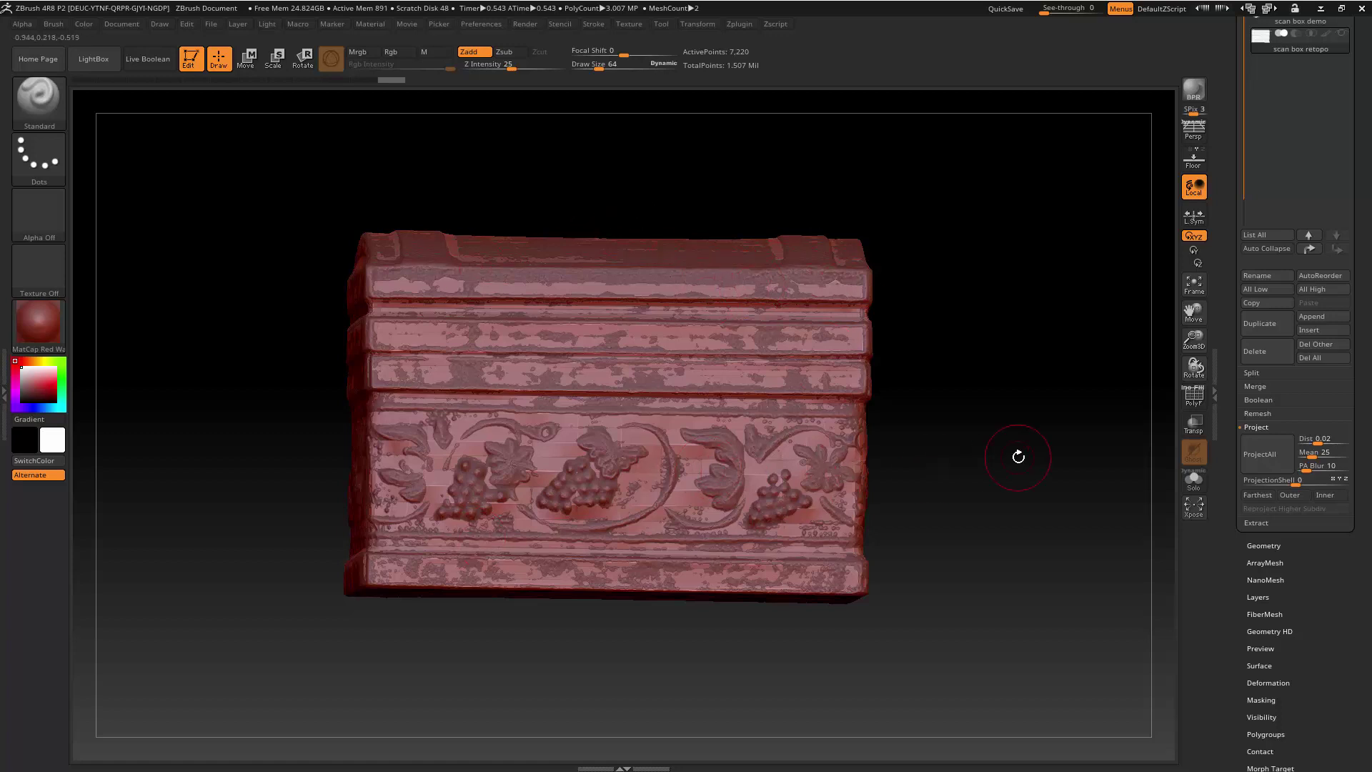
# Divide the retopo mesh to levels 3 and 4, projecting the scan's detail onto it after each division.
pyautogui.hotkey('ctrl', 'd')
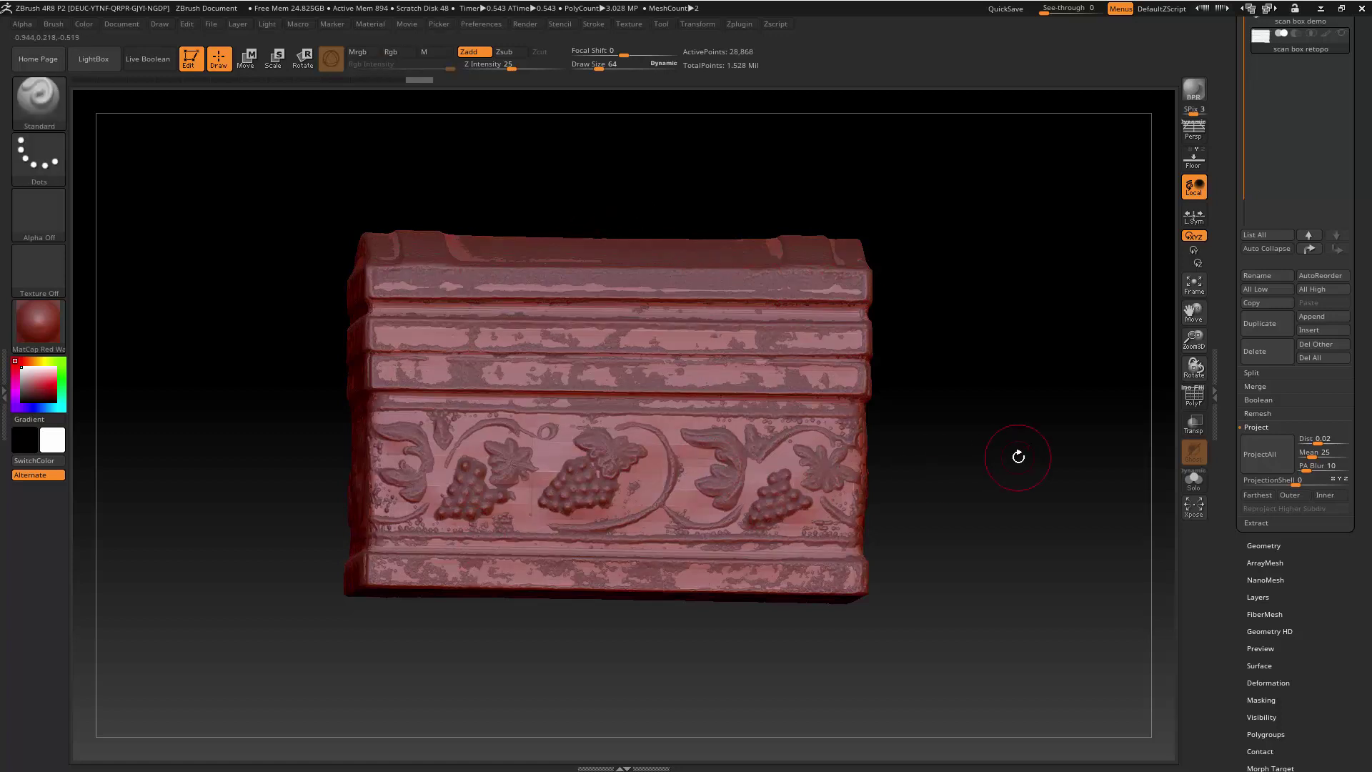
pyautogui.click(1272, 453)
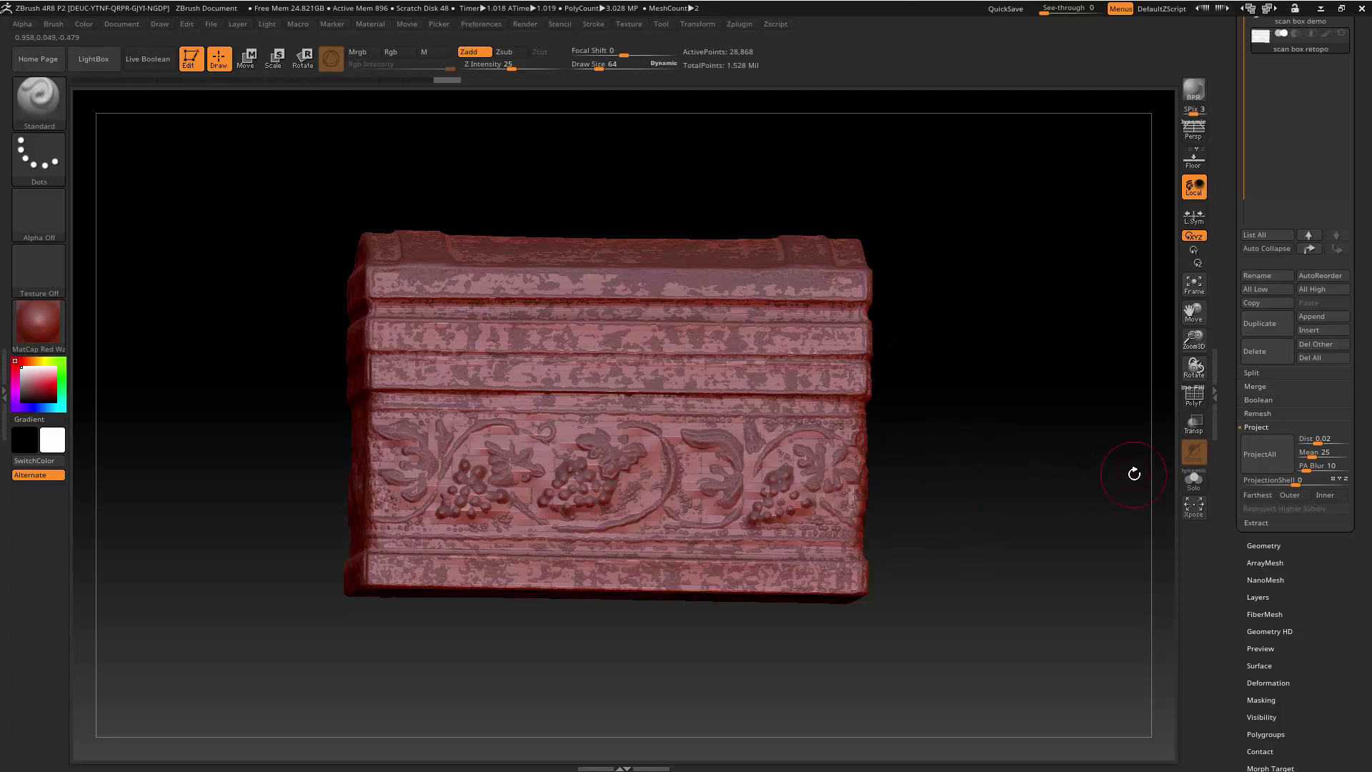
pyautogui.hotkey('ctrl', 'd')
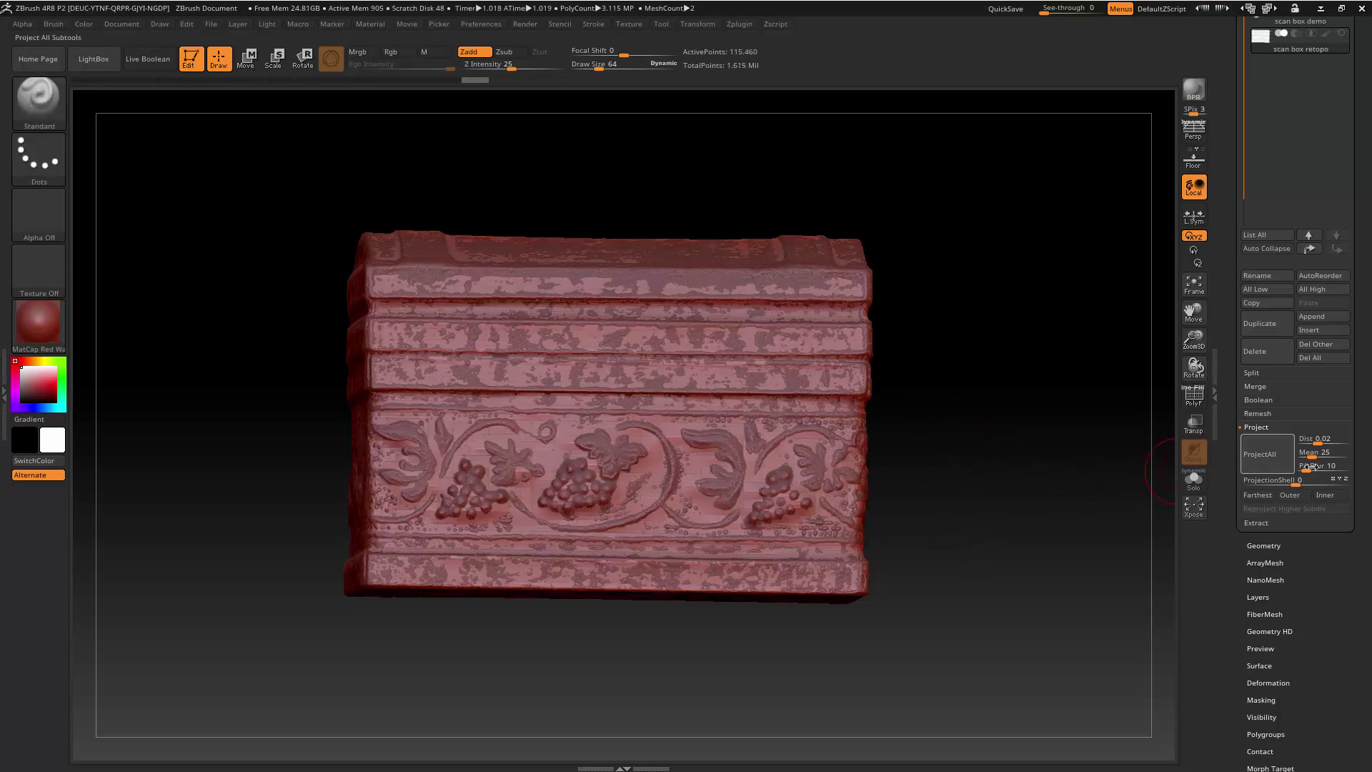
pyautogui.click(1275, 467)
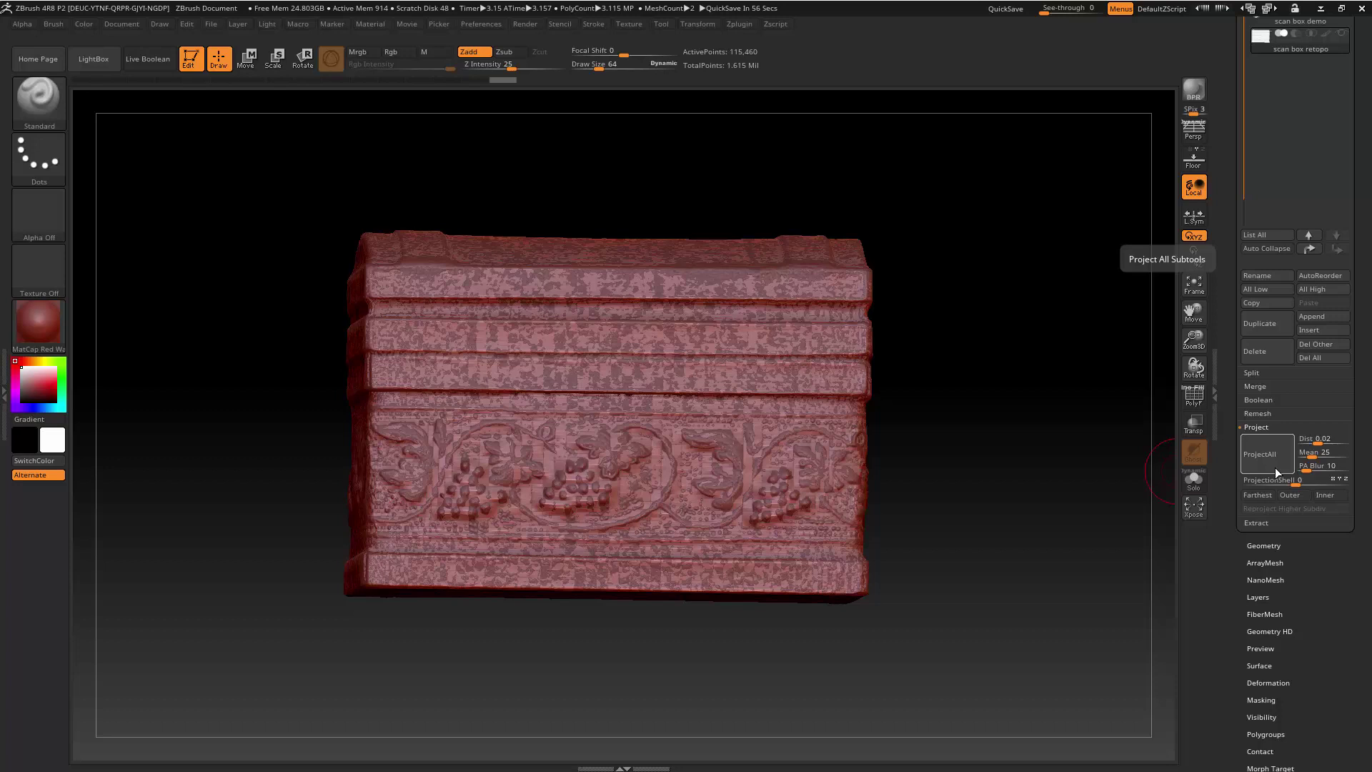
# Raise the retopo mesh to subdivision levels 5 and 6, running ProjectAll from the scan at each level.
pyautogui.hotkey('ctrl', 'd')
pyautogui.click(1272, 463)
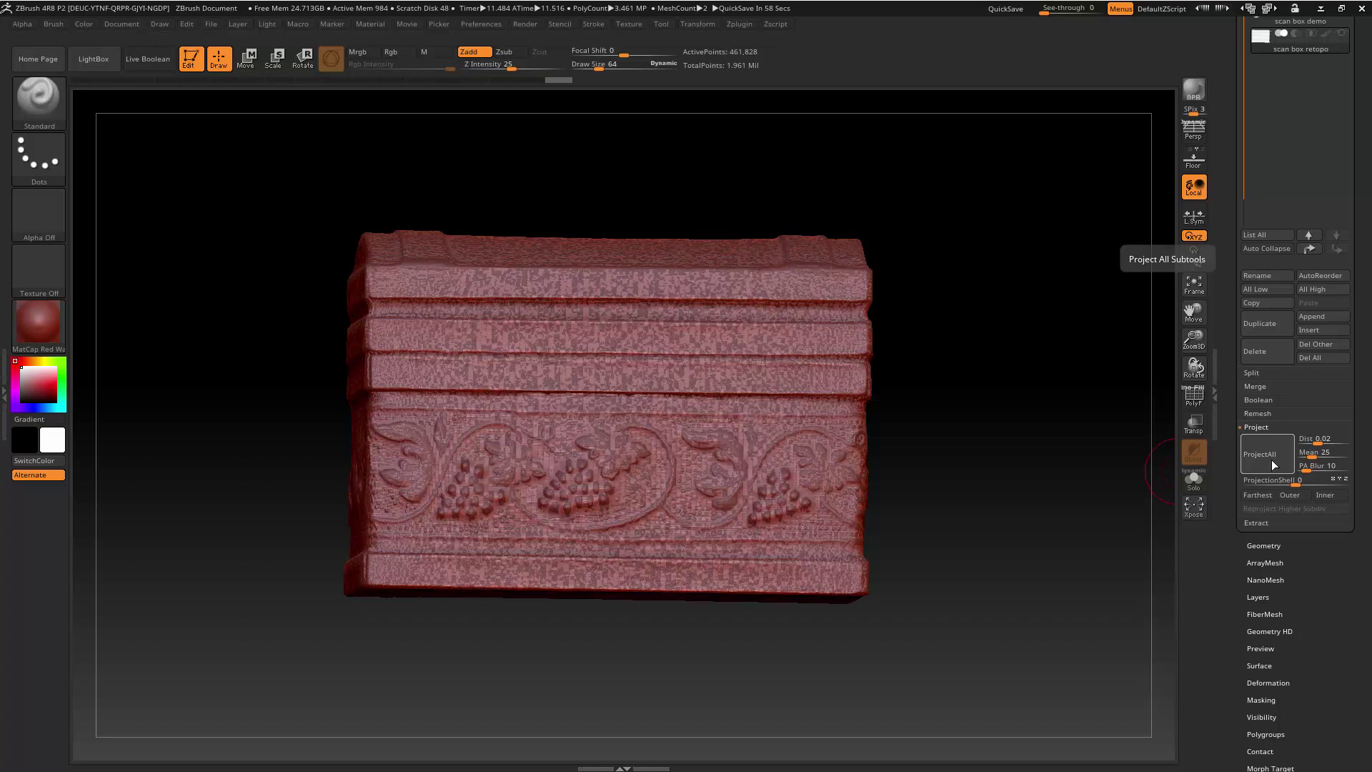
pyautogui.hotkey('ctrl', 'd')
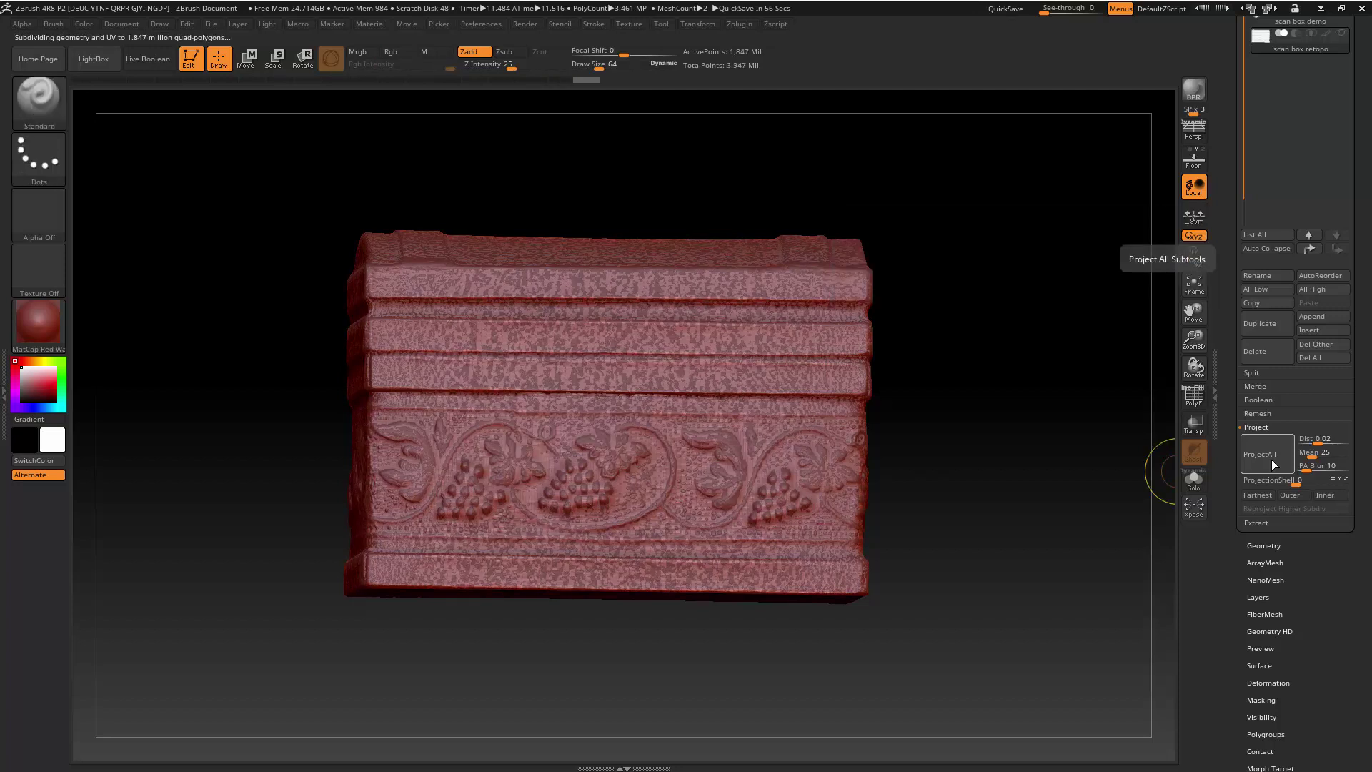
pyautogui.click(1250, 456)
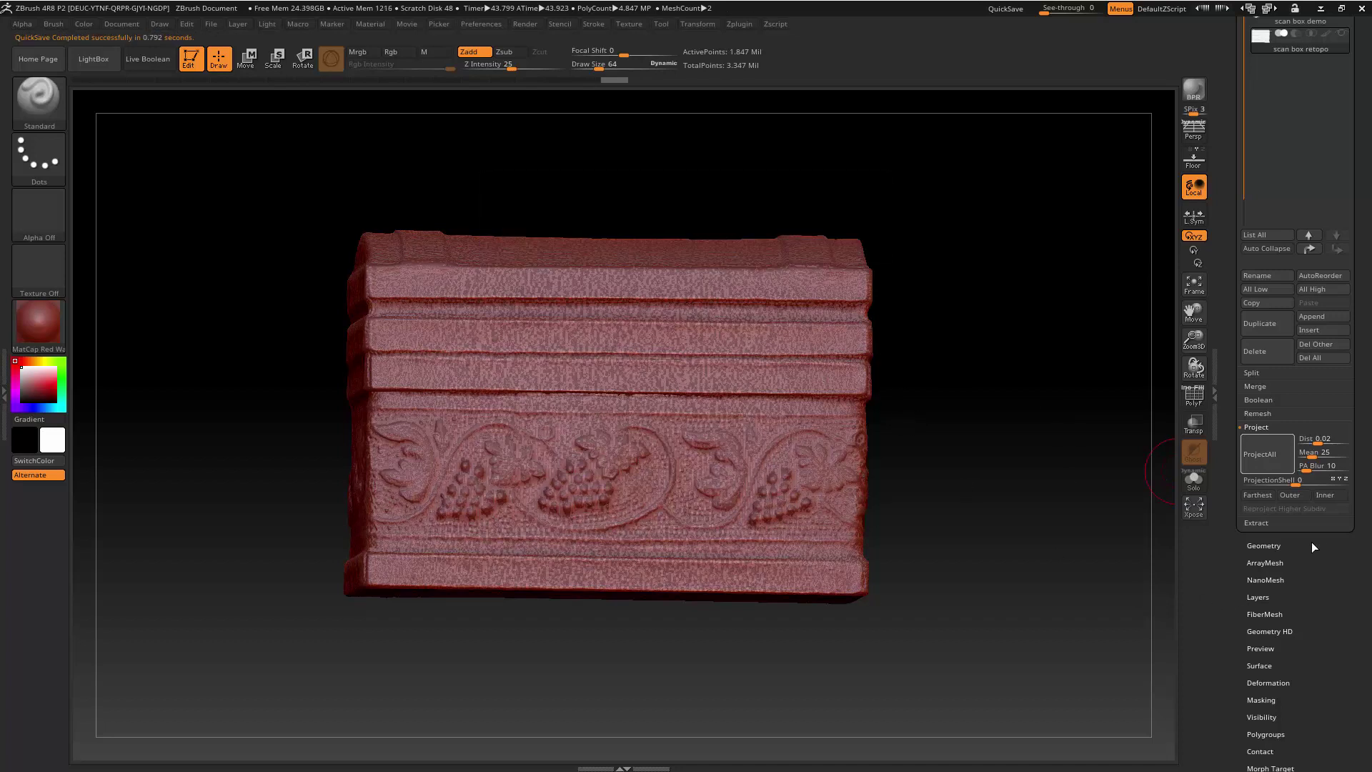
# Check the retopo mesh's subdivision level, divide it once more to level 7 and project all the scan's detail again.
pyautogui.click(1263, 546)
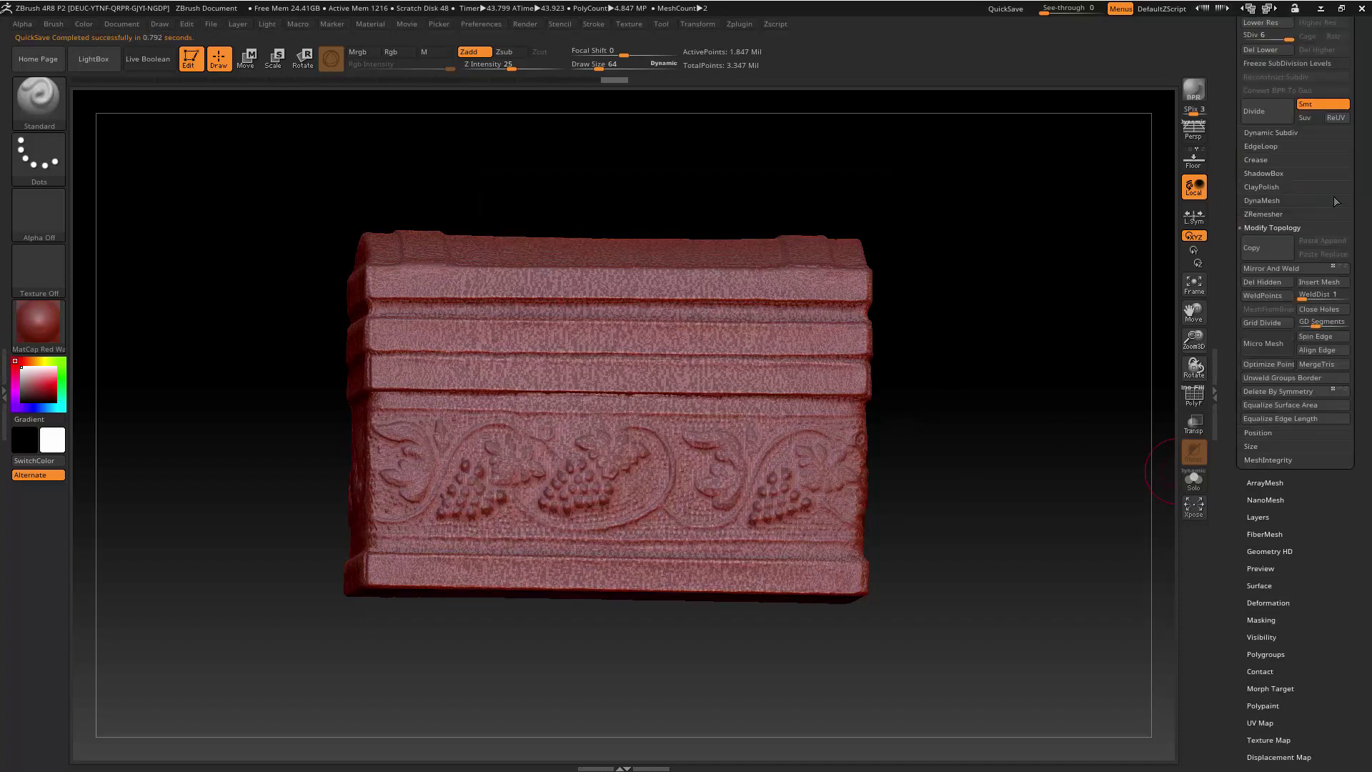
pyautogui.moveTo(1358, 181); pyautogui.dragTo(1358, 407)
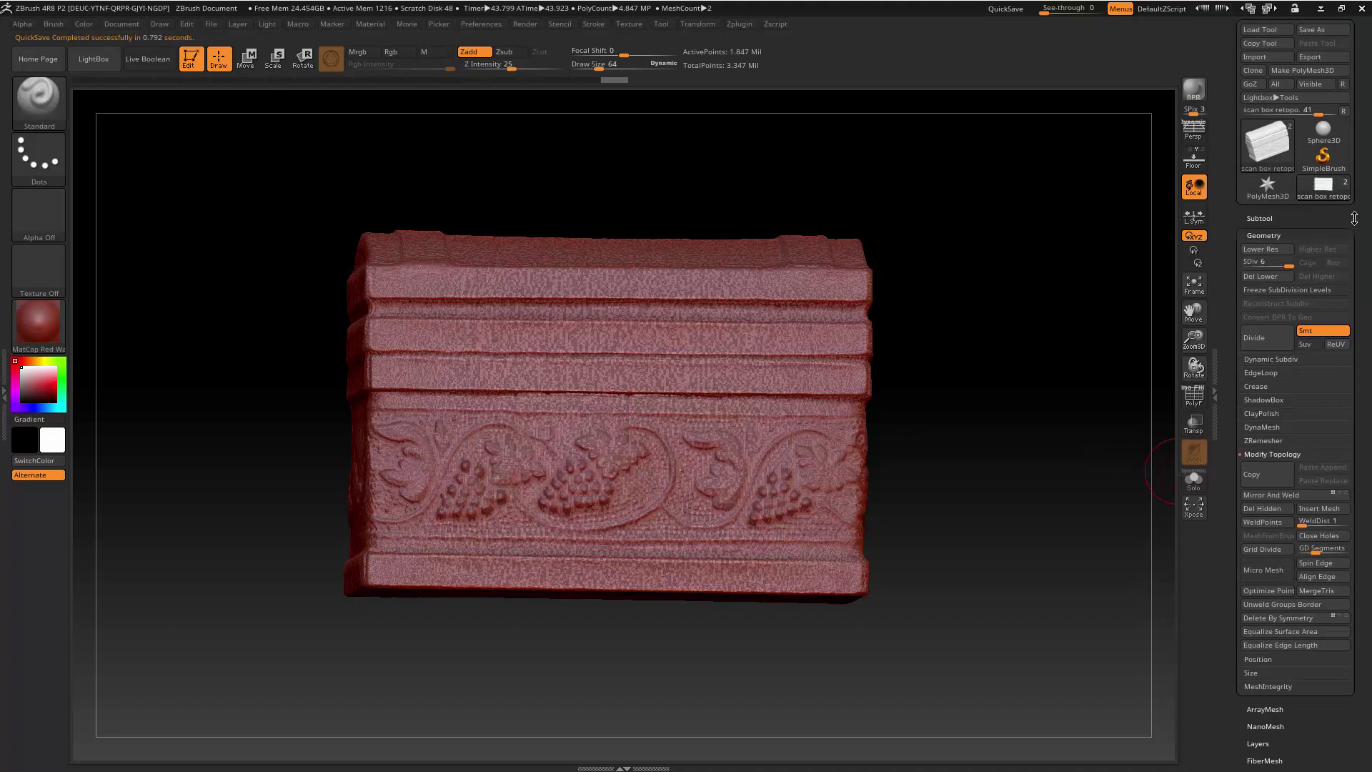
pyautogui.moveTo(1361, 214); pyautogui.dragTo(1367, 328)
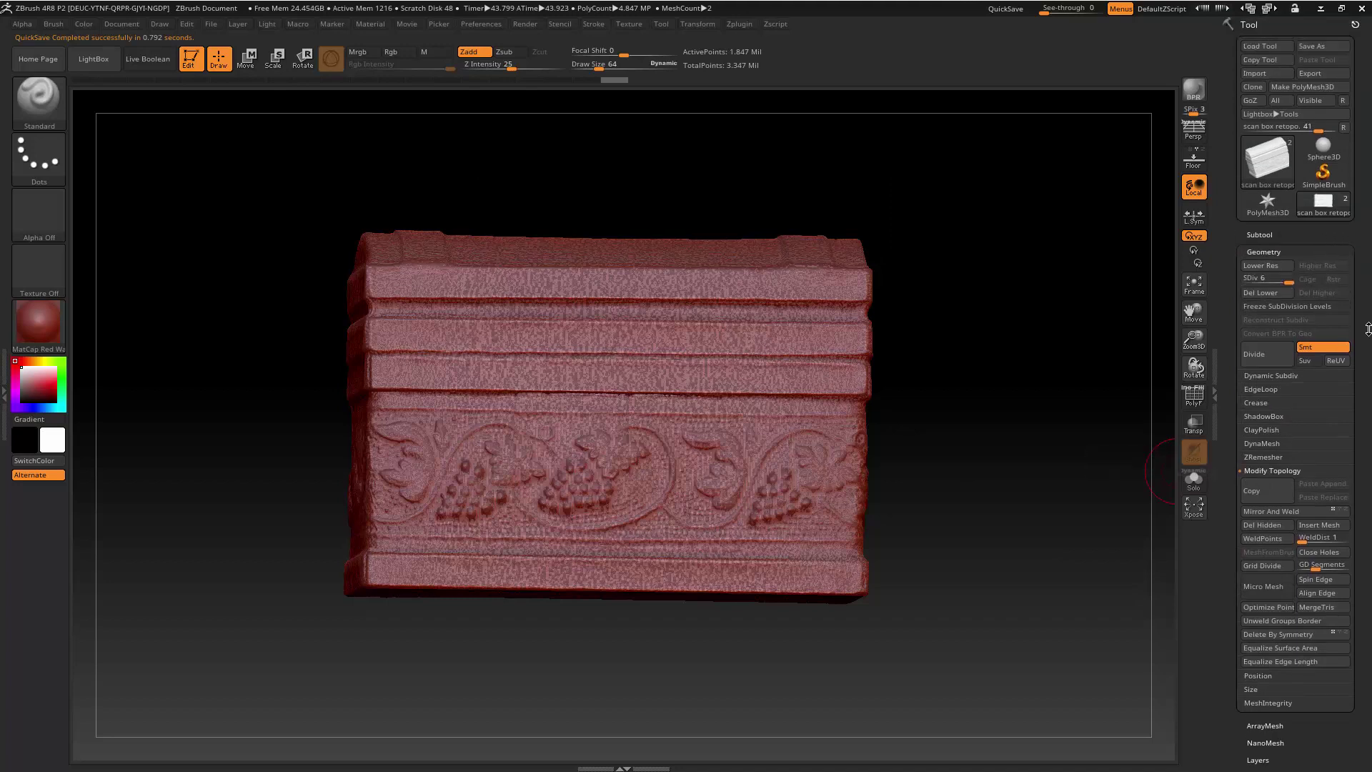
pyautogui.click(1260, 234)
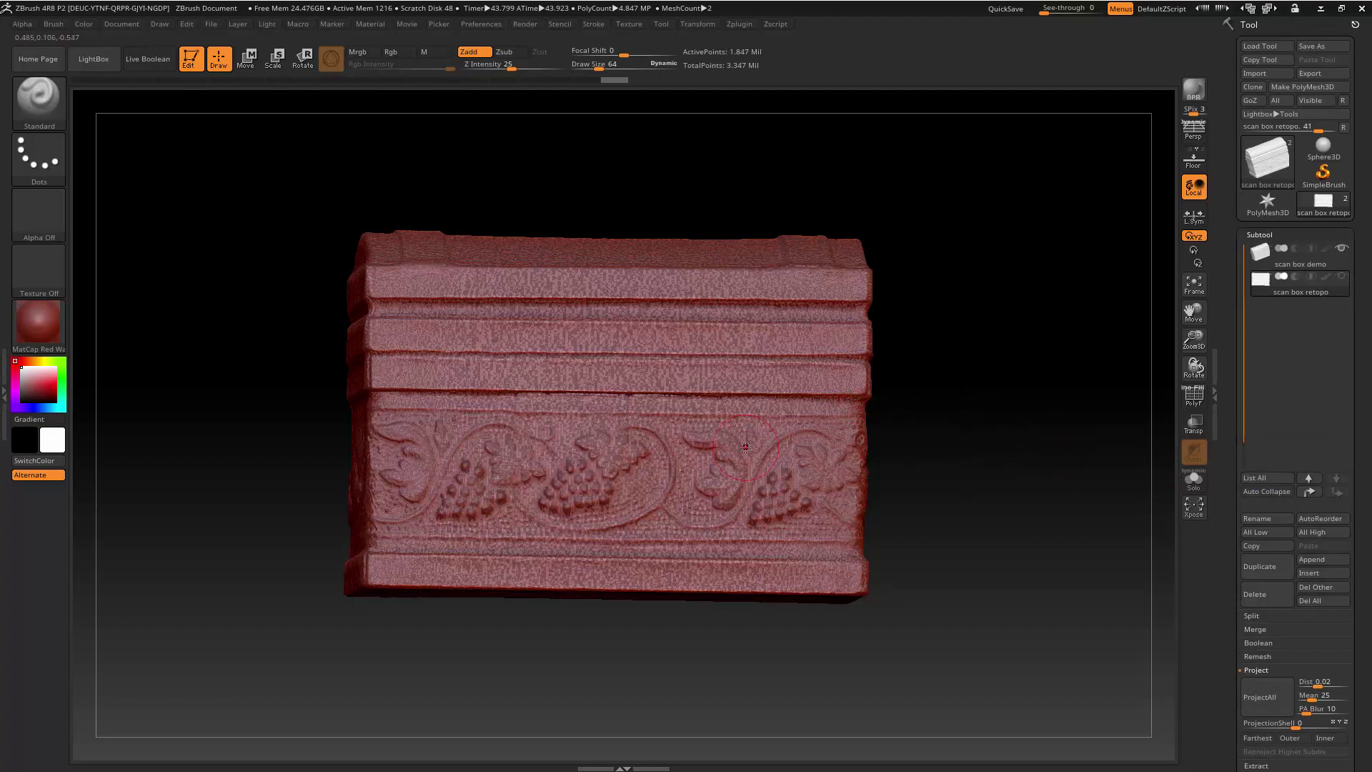
pyautogui.press('ctrl')
pyautogui.hotkey('ctrl', 'd')
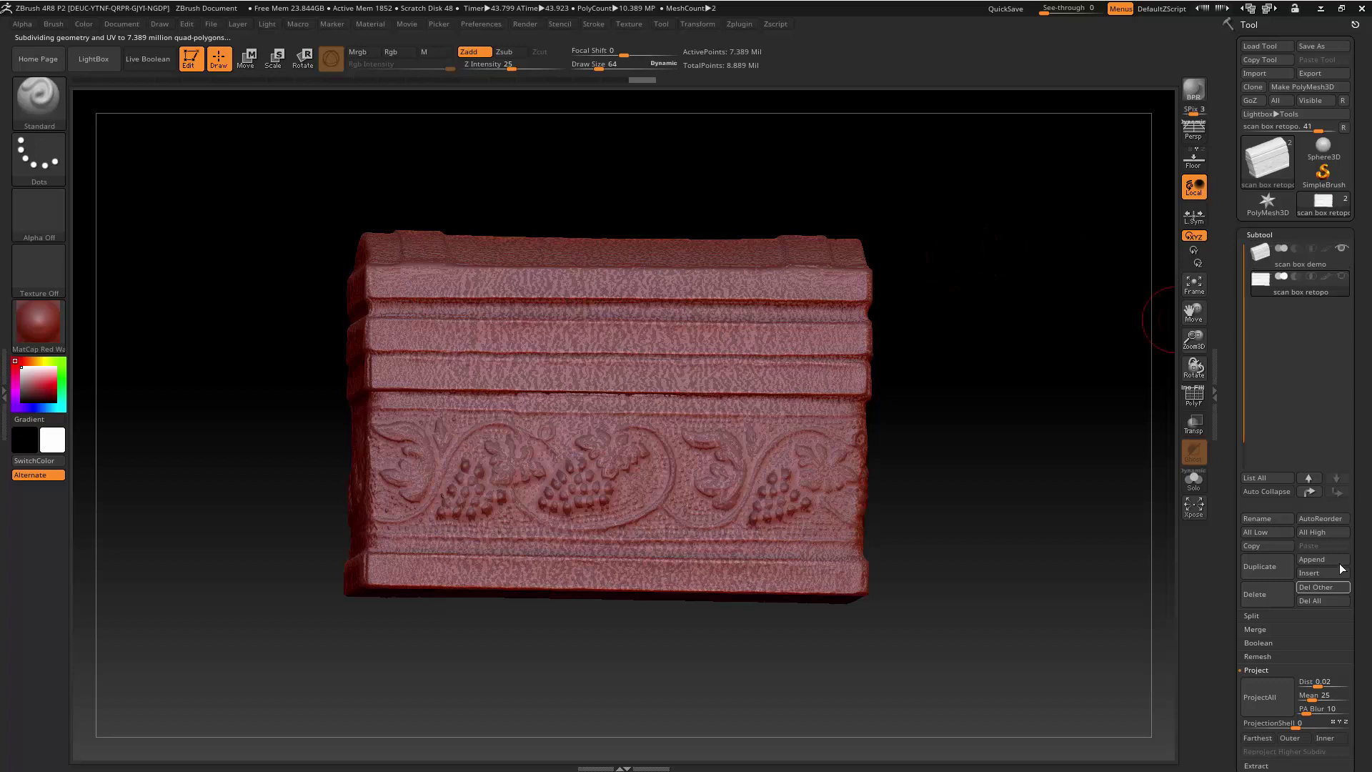
pyautogui.scroll(-5, 1359, 602)
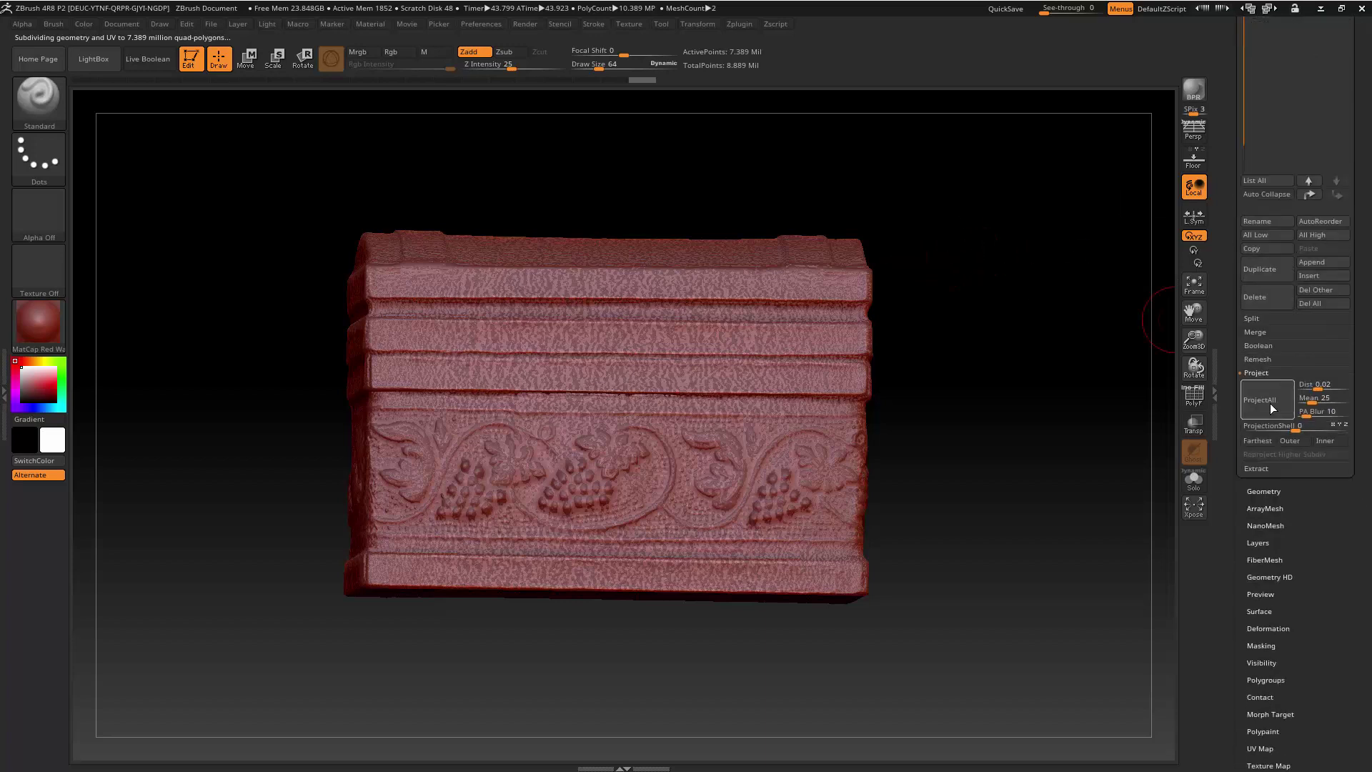
pyautogui.click(1270, 404)
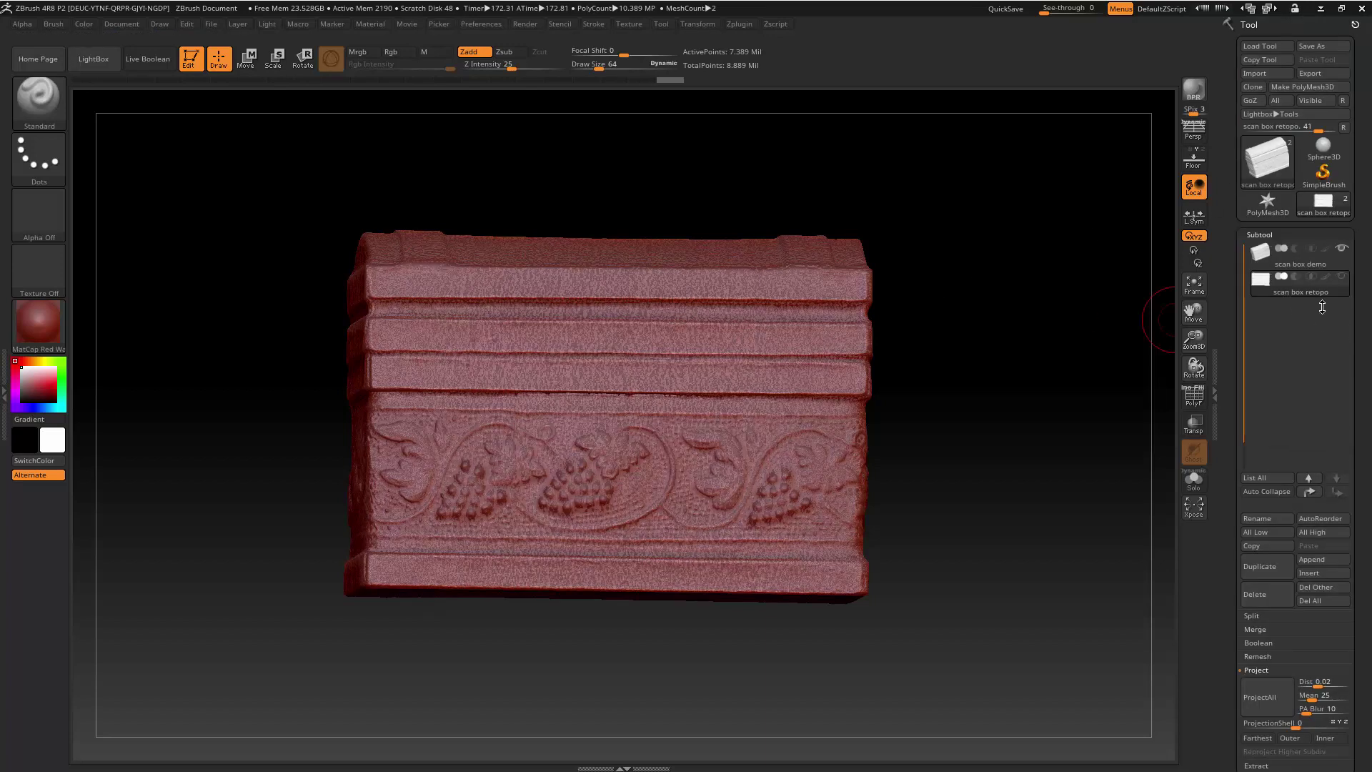
# Hide the scan box demo subtool and inspect the projected bands and grape carvings on the retopo mesh up close.
pyautogui.click(1342, 250)
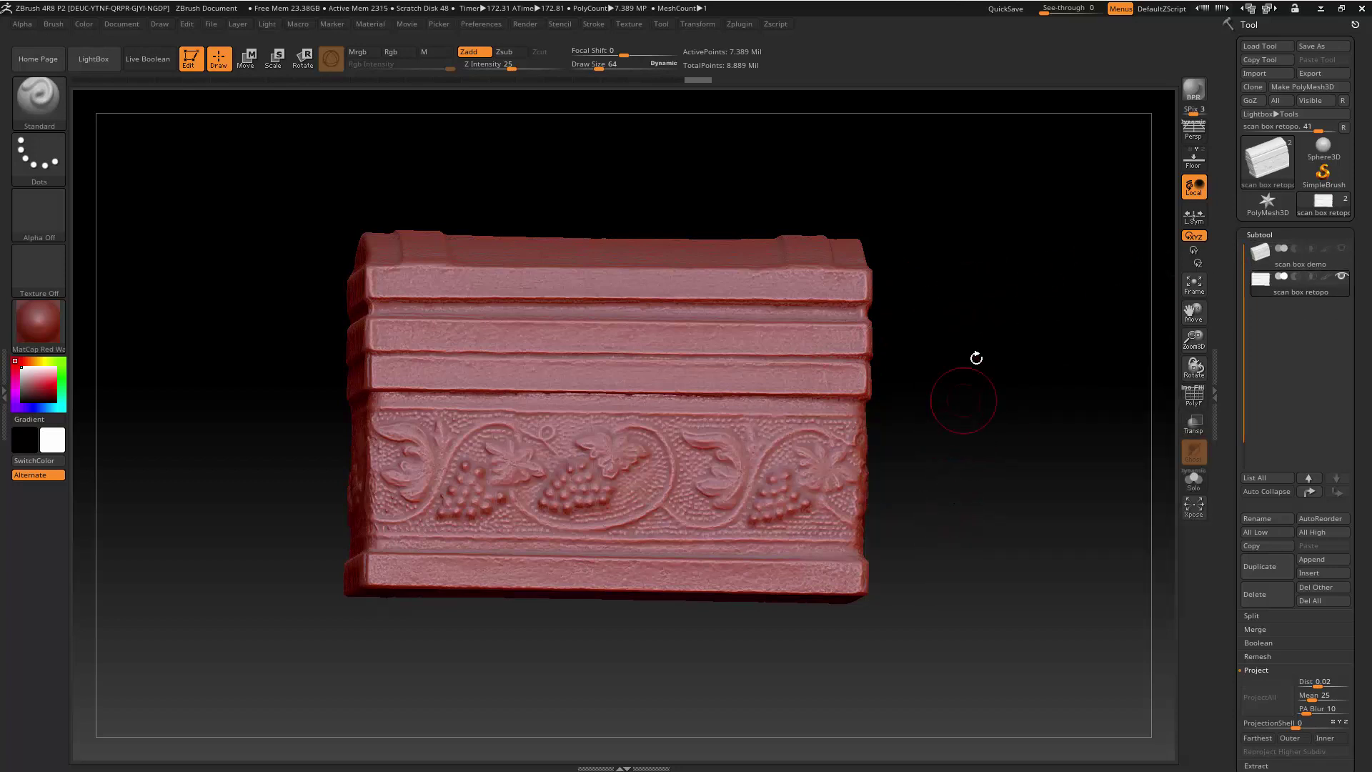
pyautogui.moveTo(962, 371)
pyautogui.mouseDown()
pyautogui.moveTo(943, 392)
pyautogui.moveTo(901, 399)
pyautogui.moveTo(1004, 390)
pyautogui.moveTo(944, 386)
pyautogui.moveTo(869, 453)
pyautogui.moveTo(922, 360)
pyautogui.moveTo(973, 356)
pyautogui.moveTo(971, 395)
pyautogui.moveTo(983, 398)
pyautogui.moveTo(1013, 330)
pyautogui.moveTo(979, 276)
pyautogui.moveTo(976, 349)
pyautogui.moveTo(977, 328)
pyautogui.moveTo(1000, 336)
pyautogui.moveTo(989, 316)
pyautogui.moveTo(1008, 326)
pyautogui.moveTo(913, 324)
pyautogui.moveTo(1010, 294)
pyautogui.moveTo(968, 333)
pyautogui.moveTo(968, 357)
pyautogui.moveTo(998, 361)
pyautogui.mouseUp()
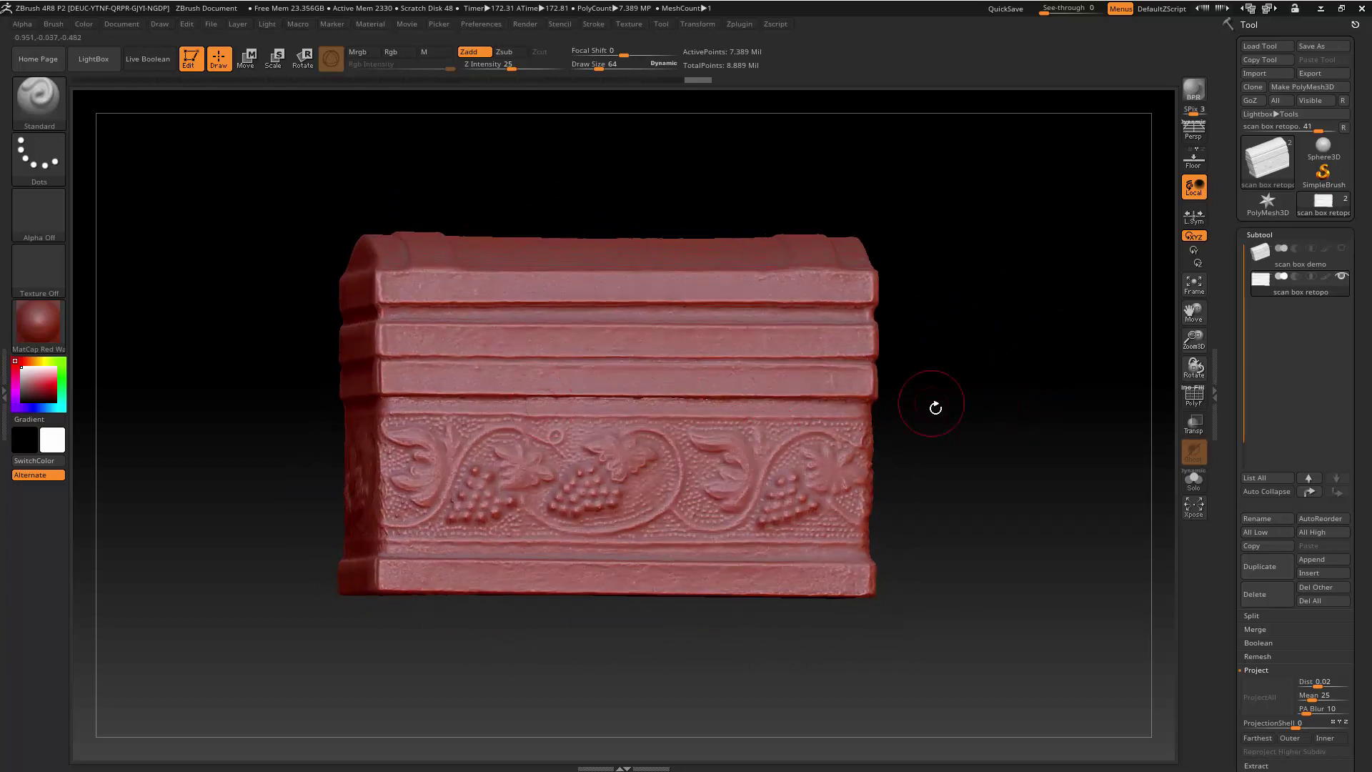
pyautogui.moveTo(937, 401); pyautogui.dragTo(948, 442)
pyautogui.moveTo(948, 442)
pyautogui.keyDown('ctrl'); pyautogui.mouseDown(button='right')
pyautogui.moveTo(952, 404)
pyautogui.moveTo(938, 539)
pyautogui.mouseUp(button='right'); pyautogui.keyUp('ctrl')
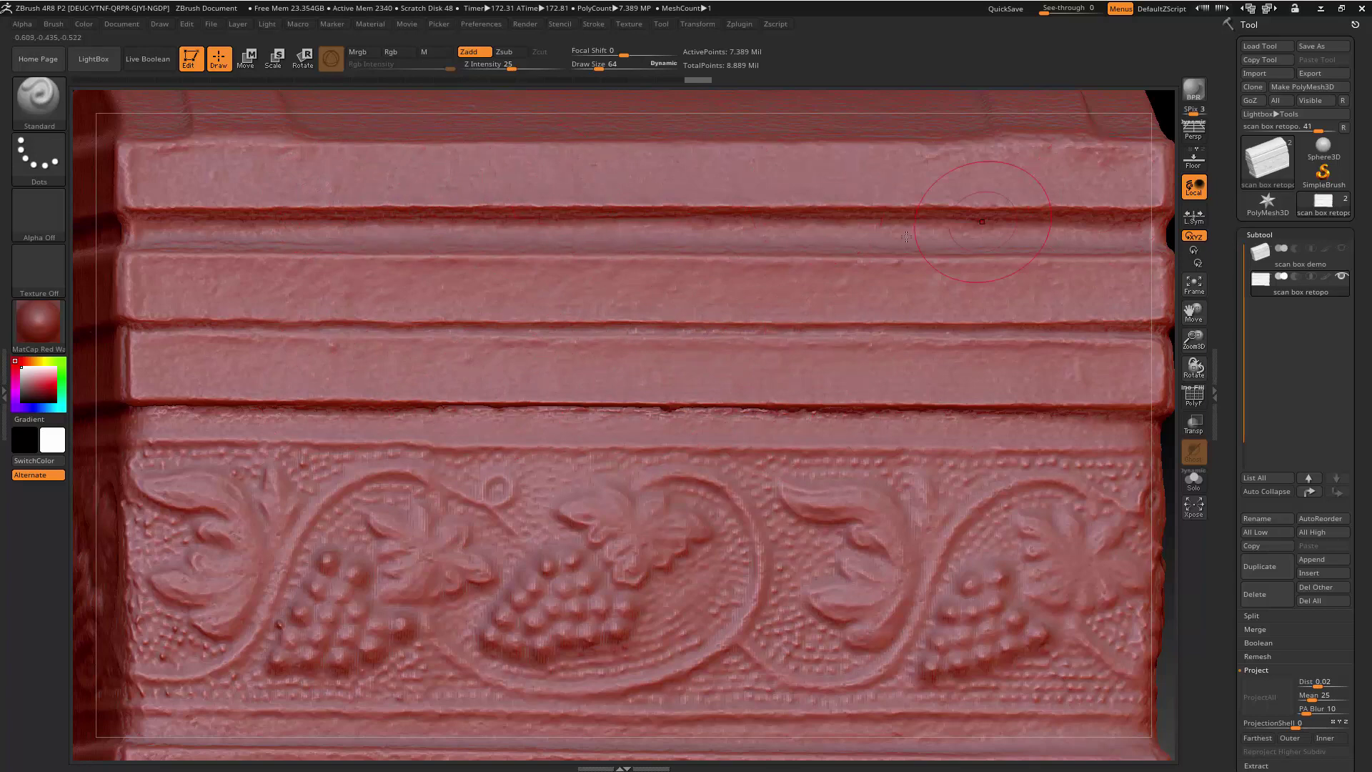
pyautogui.moveTo(922, 527)
pyautogui.keyDown('ctrl'); pyautogui.mouseDown(button='right')
pyautogui.moveTo(916, 540)
pyautogui.moveTo(928, 381)
pyautogui.moveTo(934, 405)
pyautogui.mouseUp(button='right'); pyautogui.keyUp('ctrl')
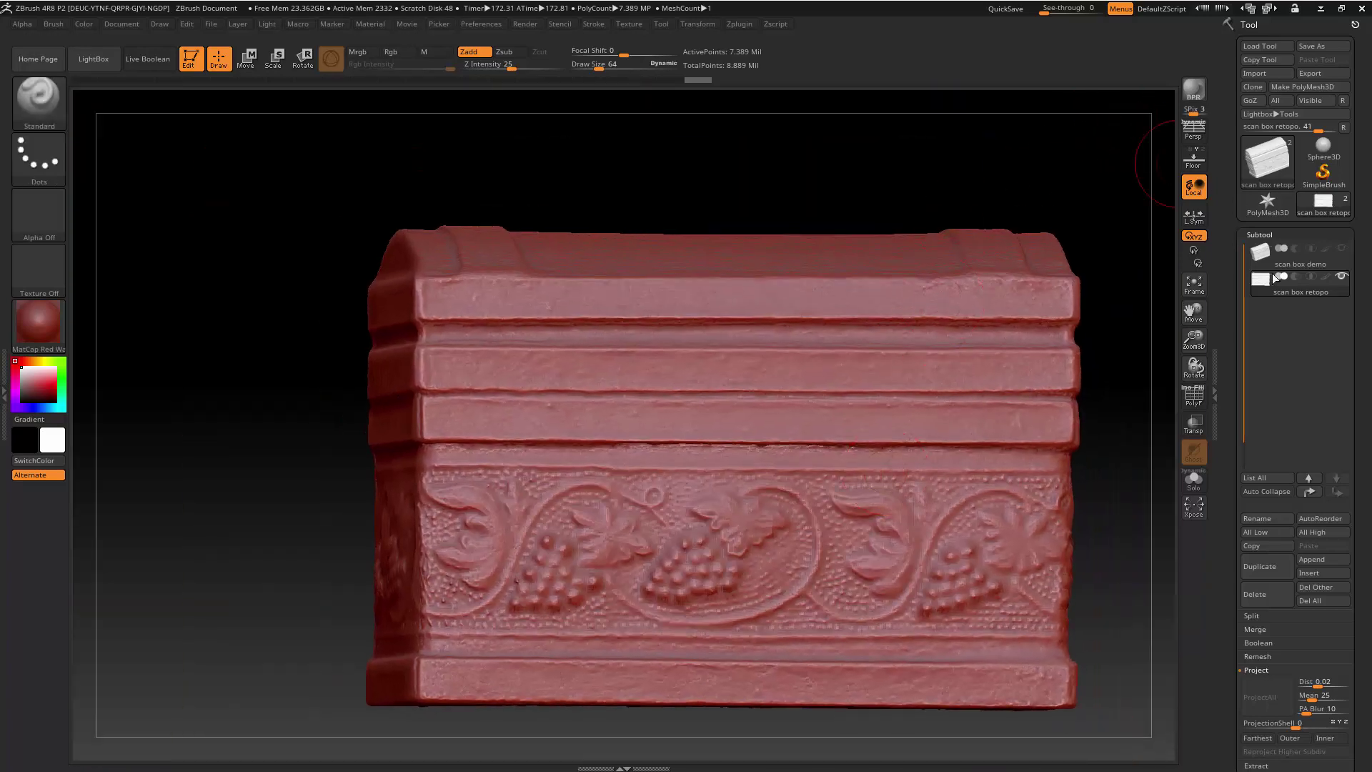
# Lower the scan box retopo mesh to subdivision level 5.
pyautogui.scroll(-5, 1366, 490)
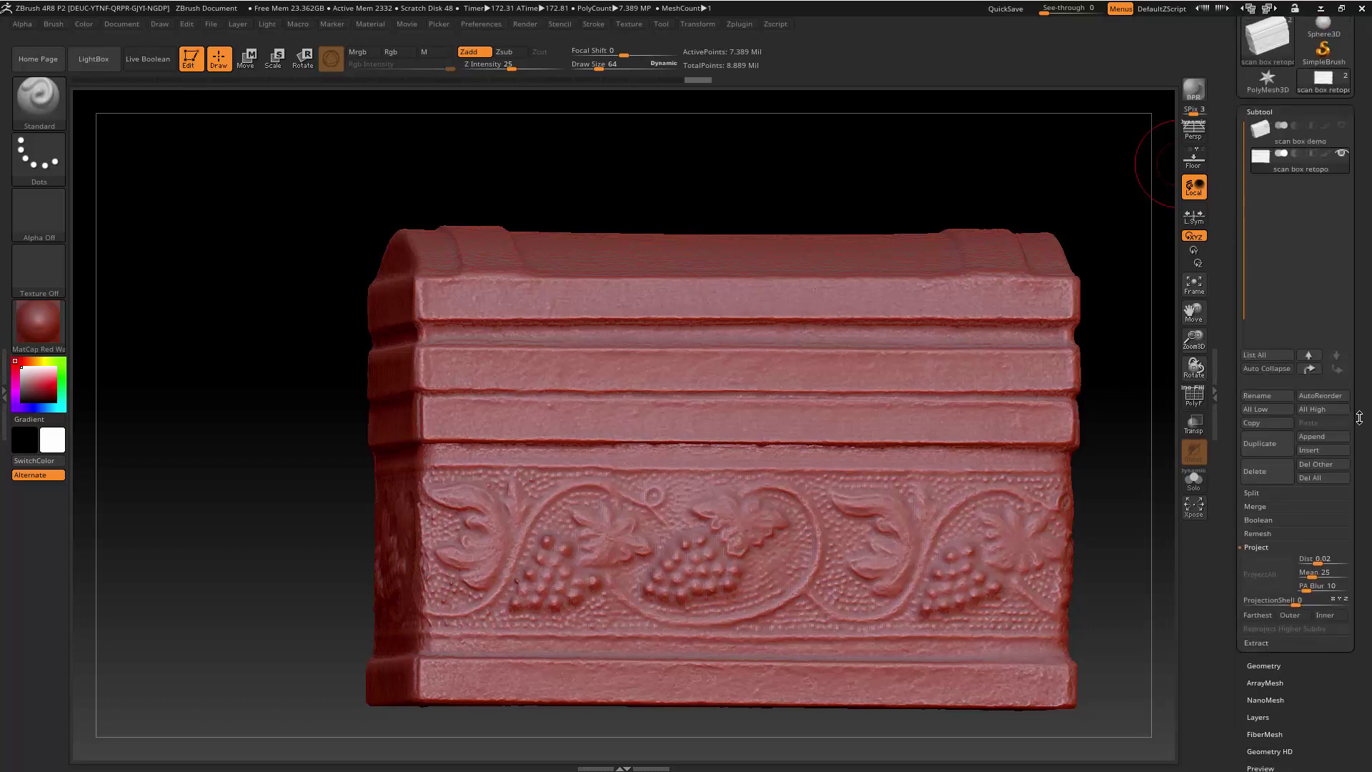
pyautogui.scroll(-5, 1359, 411)
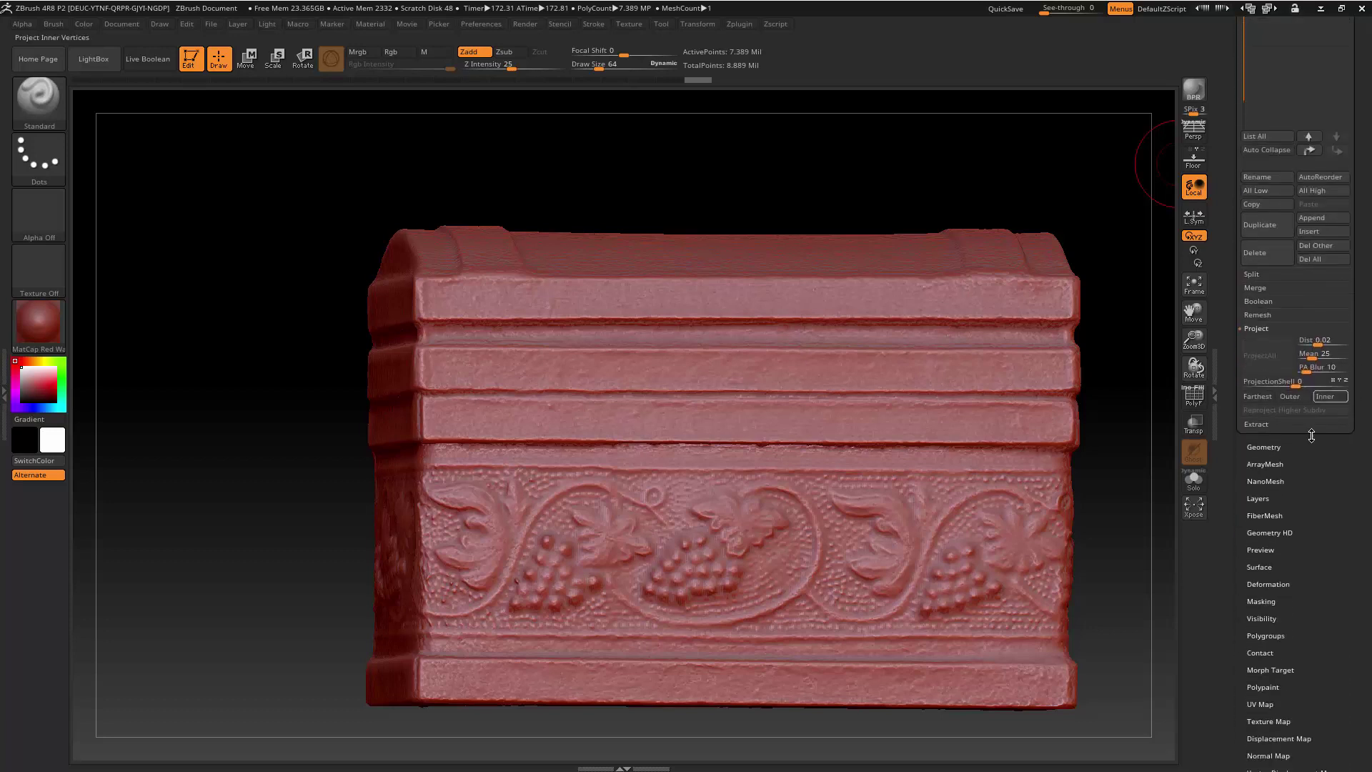
pyautogui.click(1262, 448)
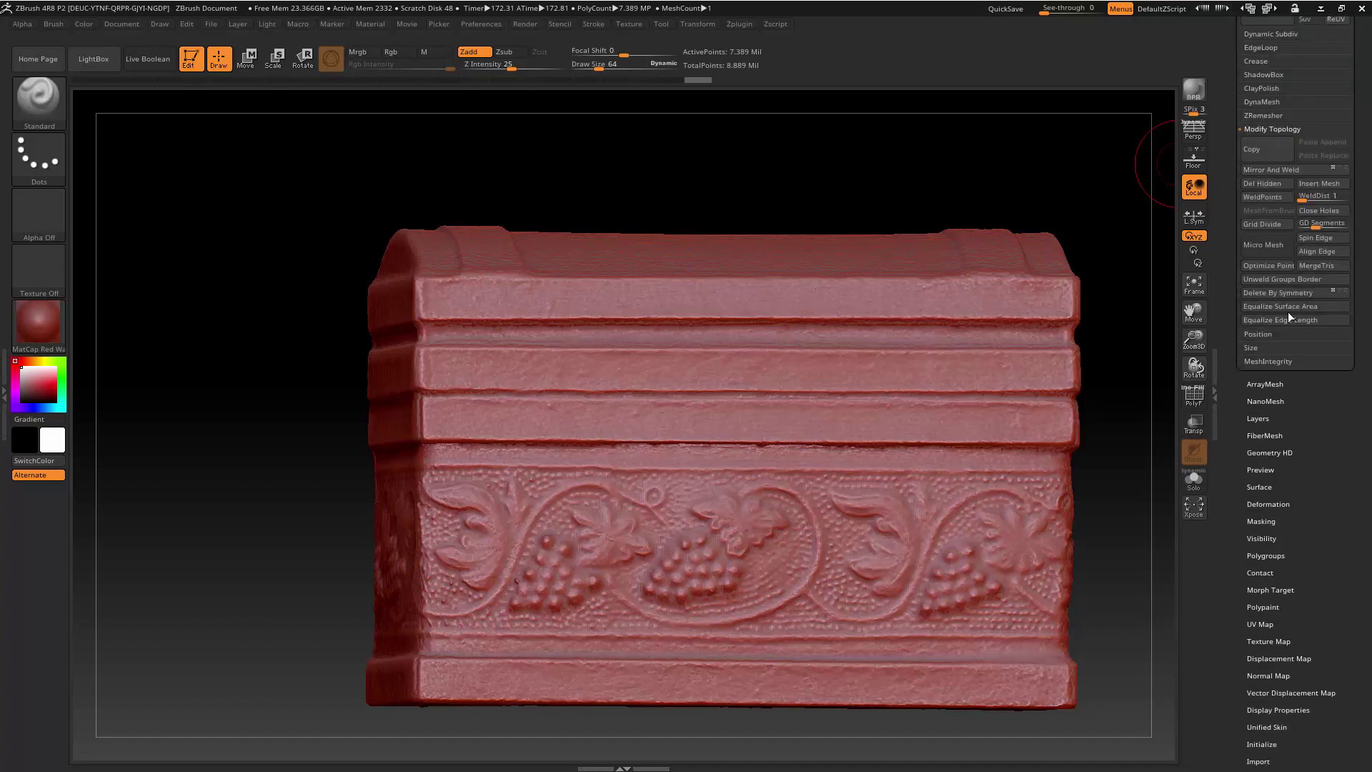
pyautogui.scroll(10, 1362, 121)
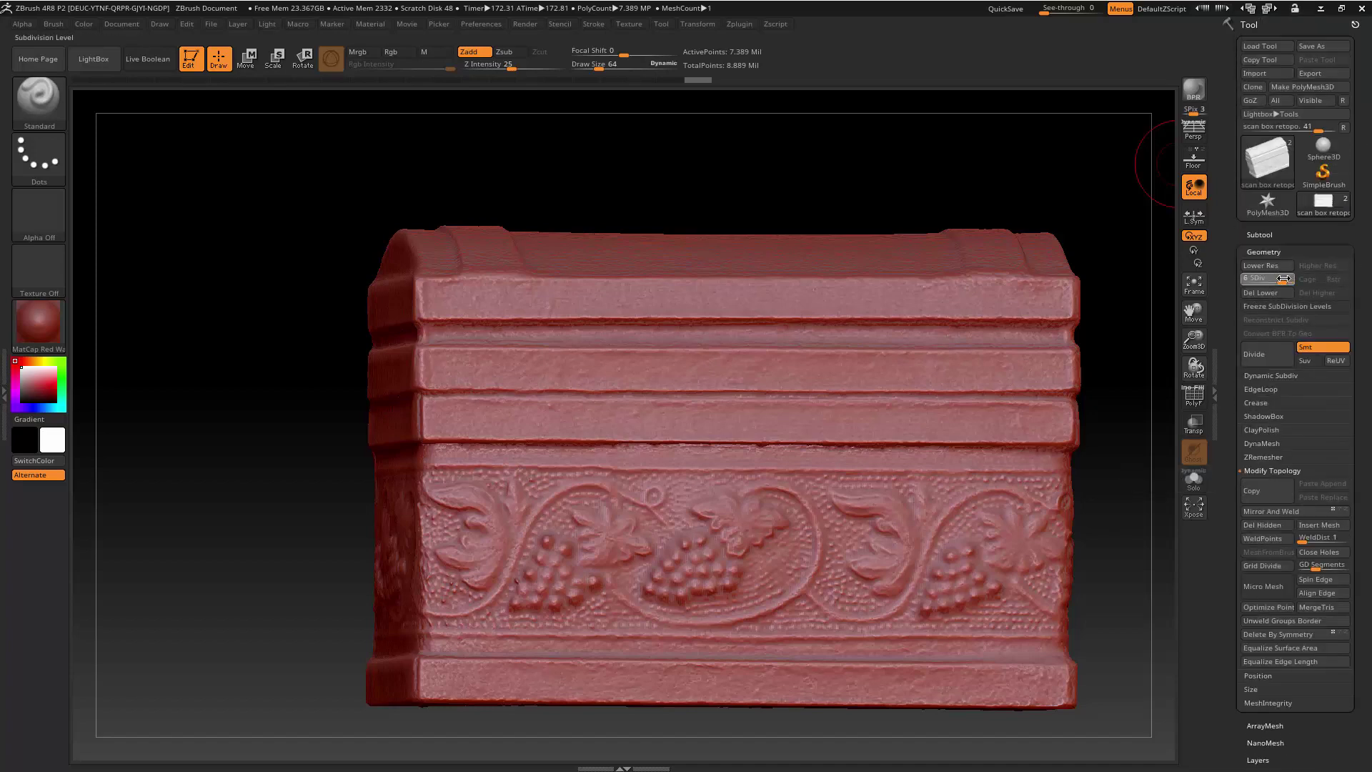
pyautogui.moveTo(1284, 279); pyautogui.dragTo(1279, 279)
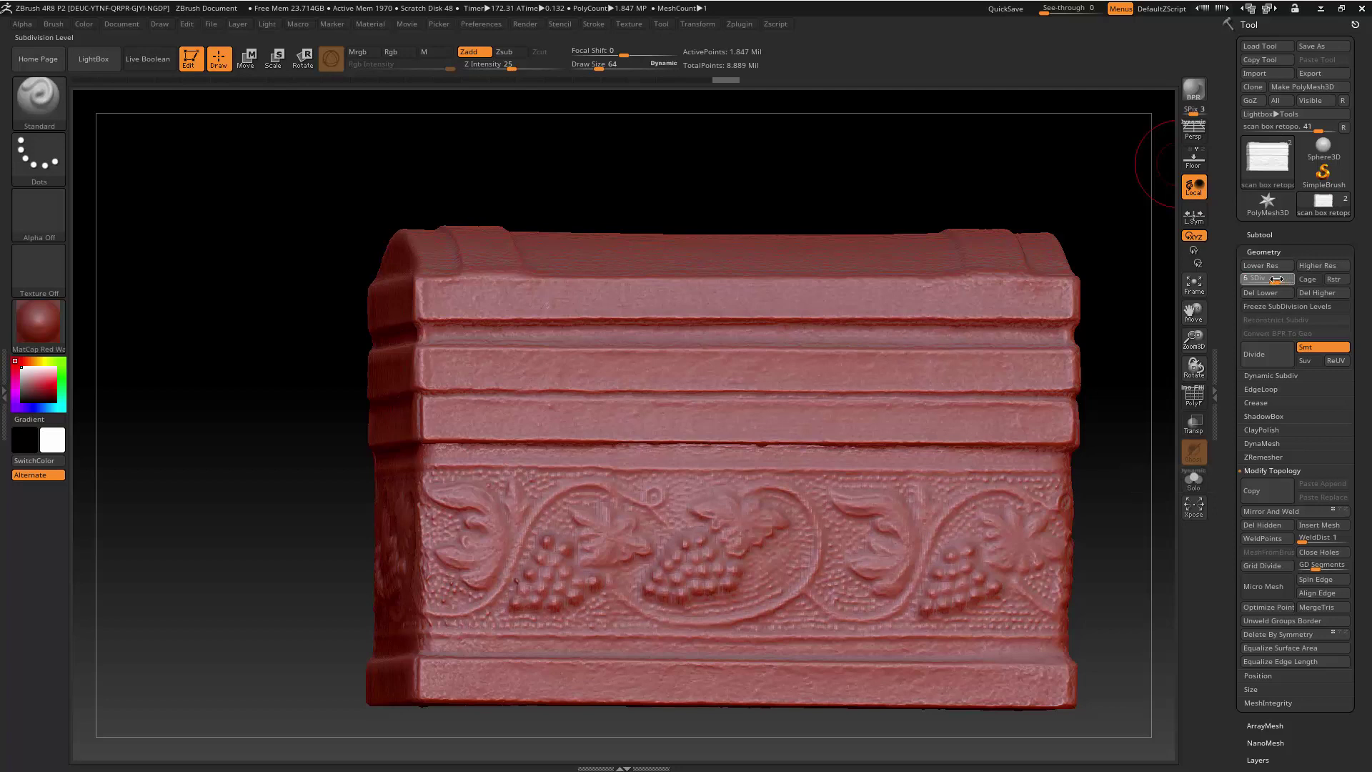
pyautogui.click(1276, 278)
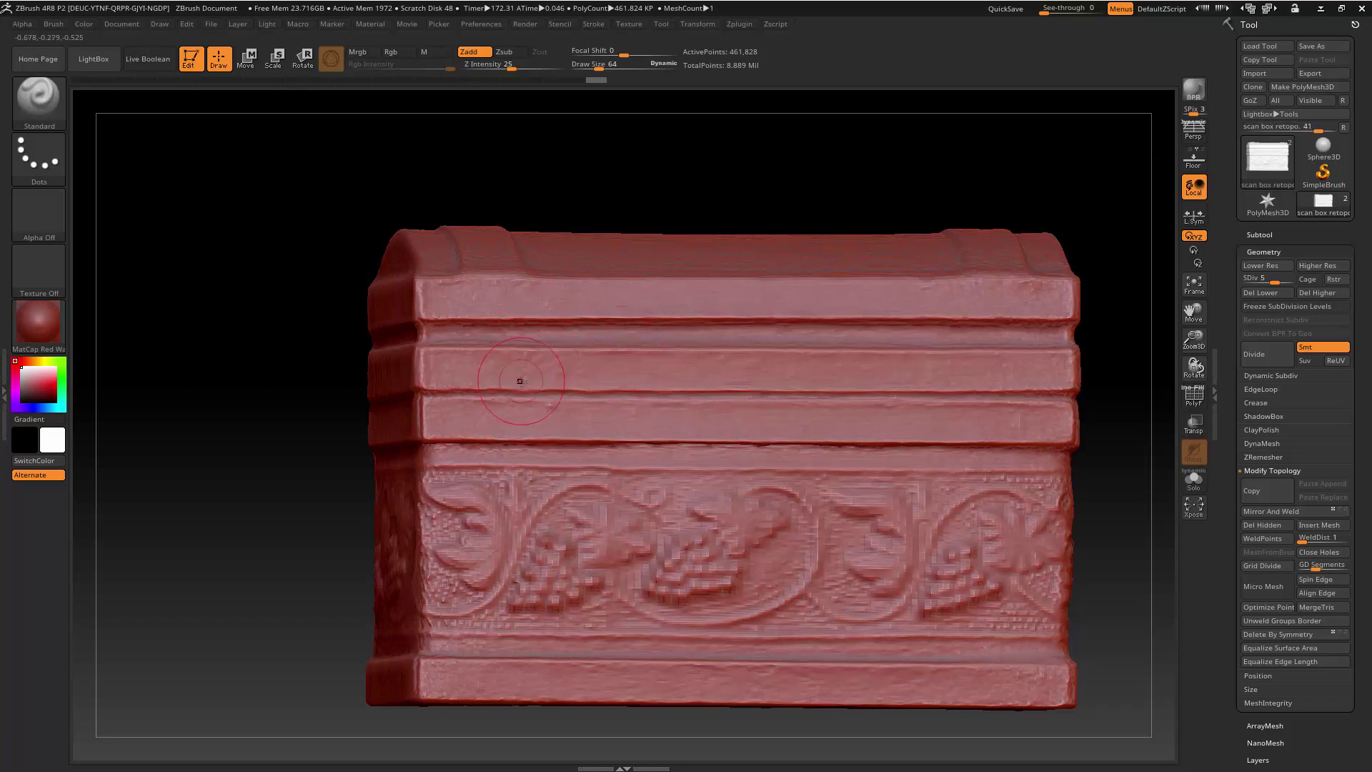
# Reduce the draw size to 32 and smooth the middle raised band on the box front, undoing the last stroke.
pyautogui.press('[')
pyautogui.press('[')
pyautogui.press('[')
pyautogui.press('shift')
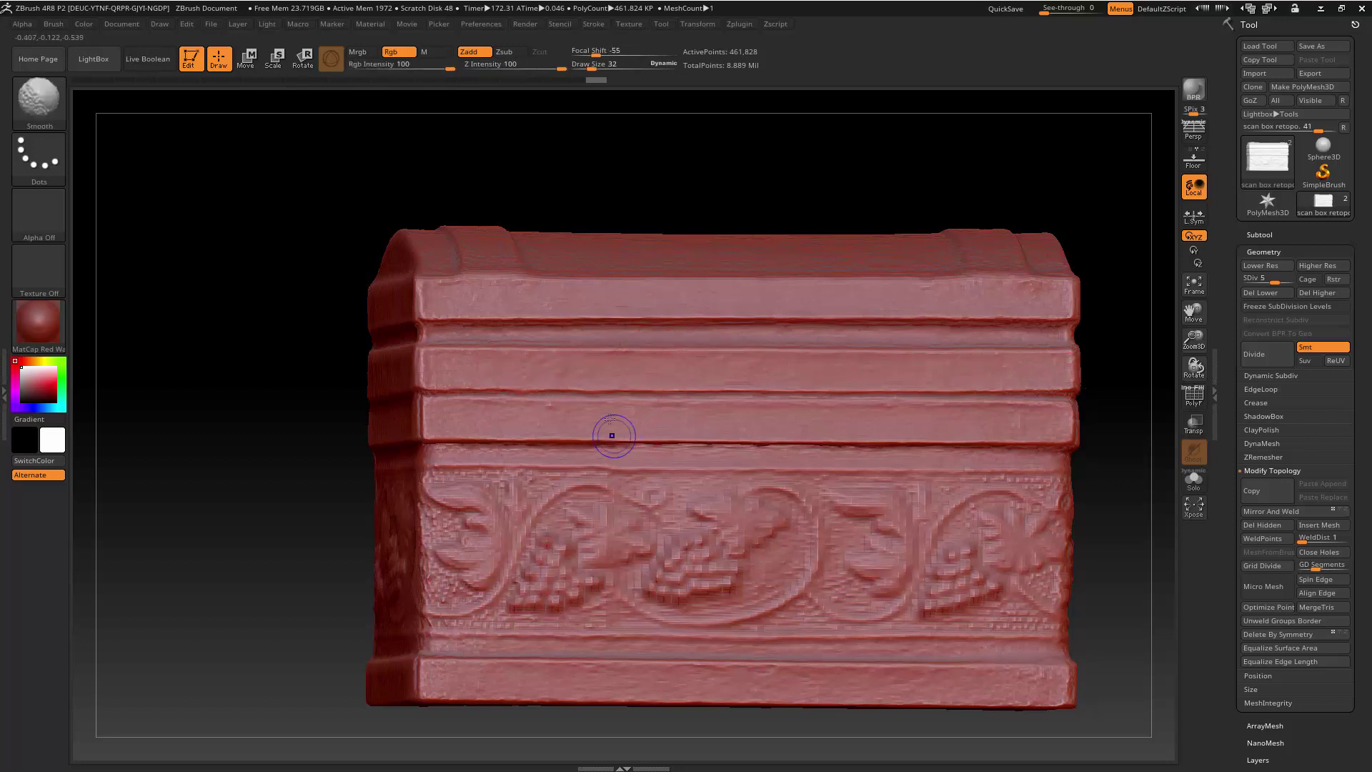
pyautogui.moveTo(566, 373)
pyautogui.keyDown('shift'); pyautogui.mouseDown()
pyautogui.moveTo(484, 370)
pyautogui.moveTo(651, 363)
pyautogui.mouseUp(); pyautogui.keyUp('shift')
pyautogui.keyDown('shift'); pyautogui.moveTo(875, 376); pyautogui.dragTo(1012, 378); pyautogui.keyUp('shift')
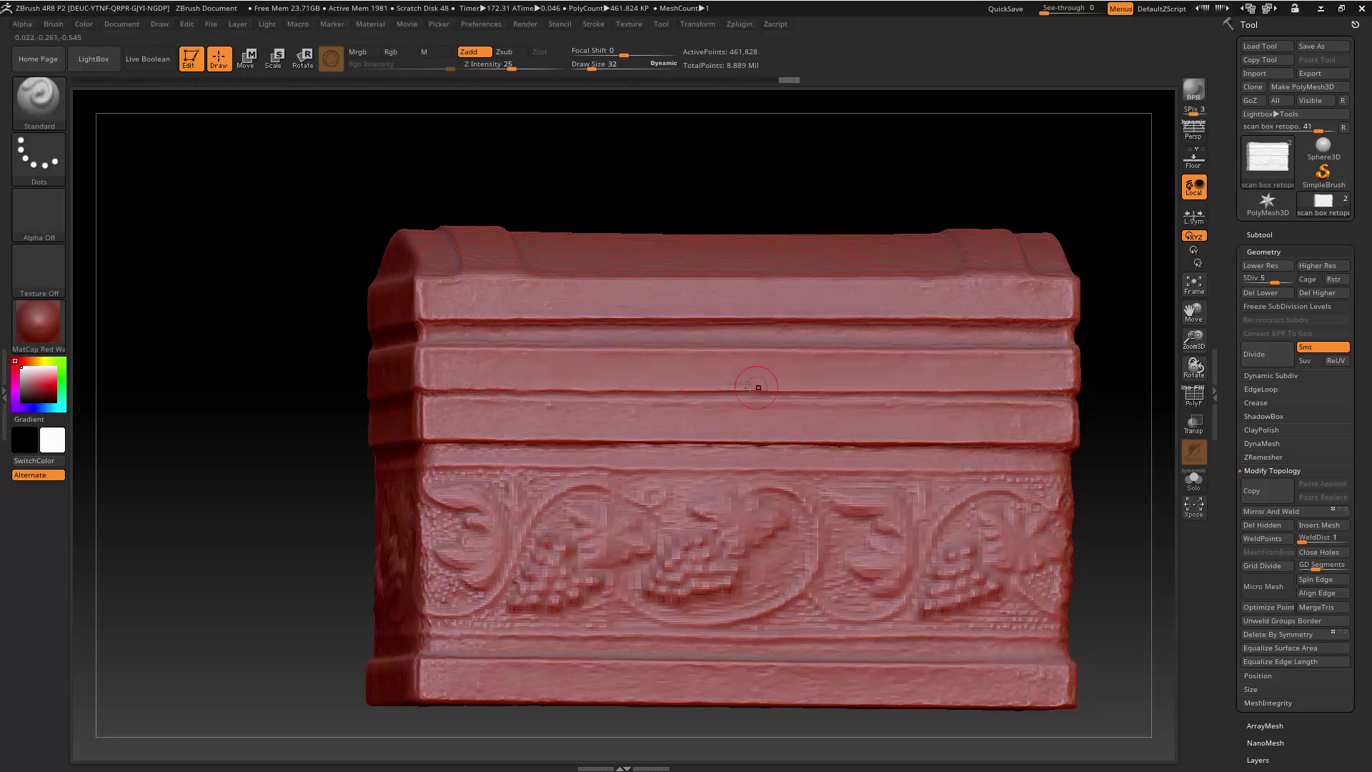
pyautogui.hotkey('ctrl', 'z')
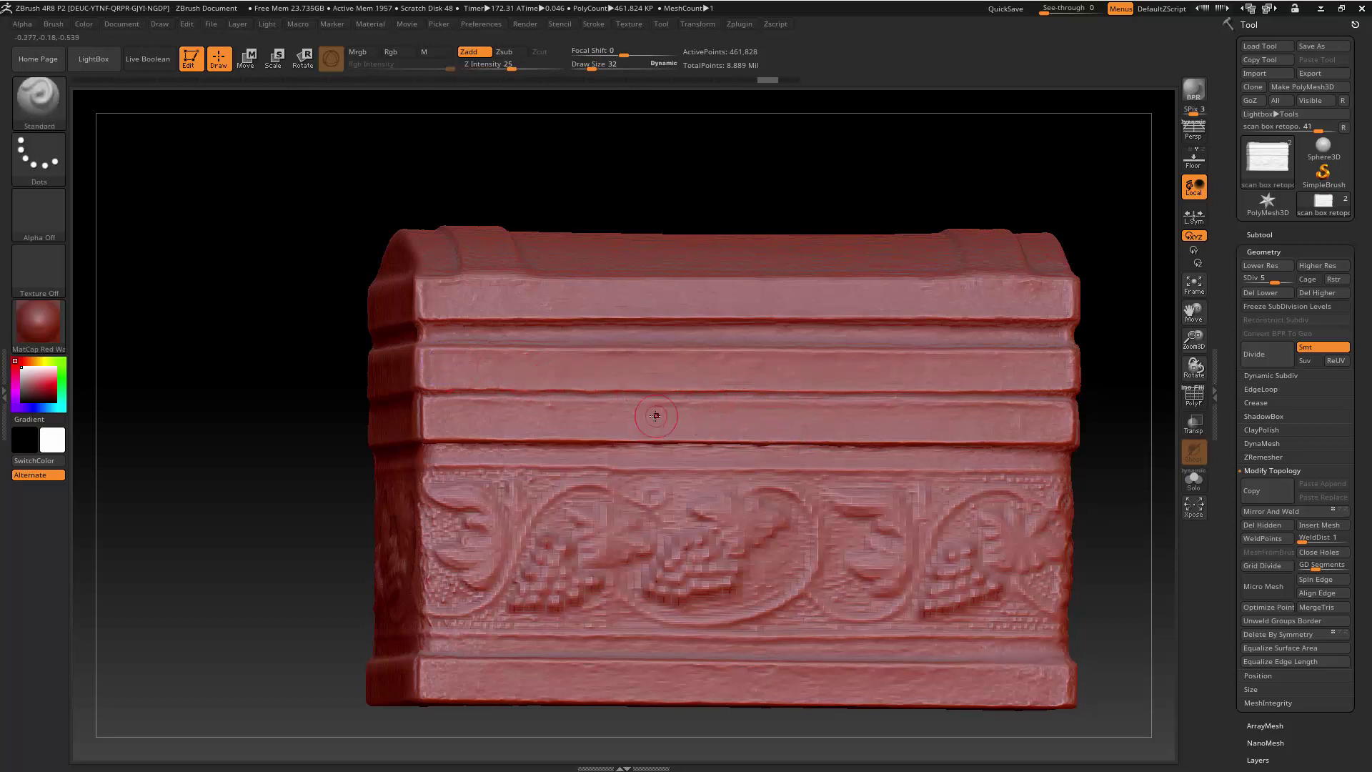
# Smooth the surface noise along the upper raised bands of the box front, from the corner edge across its length.
pyautogui.moveTo(325, 438)
pyautogui.keyDown('ctrl'); pyautogui.mouseDown(button='right')
pyautogui.moveTo(350, 383)
pyautogui.moveTo(357, 508)
pyautogui.moveTo(400, 614)
pyautogui.mouseUp(button='right'); pyautogui.keyUp('ctrl')
pyautogui.moveTo(414, 383)
pyautogui.keyDown('shift'); pyautogui.mouseDown()
pyautogui.moveTo(309, 360)
pyautogui.moveTo(317, 371)
pyautogui.mouseUp(); pyautogui.keyUp('shift')
pyautogui.keyDown('shift'); pyautogui.moveTo(317, 371); pyautogui.dragTo(360, 373); pyautogui.keyUp('shift')
pyautogui.keyDown('shift'); pyautogui.moveTo(360, 373); pyautogui.dragTo(453, 359); pyautogui.keyUp('shift')
pyautogui.moveTo(415, 481)
pyautogui.keyDown('shift'); pyautogui.mouseDown()
pyautogui.moveTo(346, 477)
pyautogui.moveTo(626, 475)
pyautogui.moveTo(833, 493)
pyautogui.moveTo(872, 469)
pyautogui.moveTo(376, 482)
pyautogui.mouseUp(); pyautogui.keyUp('shift')
pyautogui.moveTo(518, 206)
pyautogui.keyDown('shift'); pyautogui.mouseDown()
pyautogui.moveTo(539, 203)
pyautogui.moveTo(312, 204)
pyautogui.moveTo(696, 218)
pyautogui.mouseUp(); pyautogui.keyUp('shift')
pyautogui.keyDown('shift'); pyautogui.moveTo(704, 218); pyautogui.dragTo(1072, 218); pyautogui.keyUp('shift')
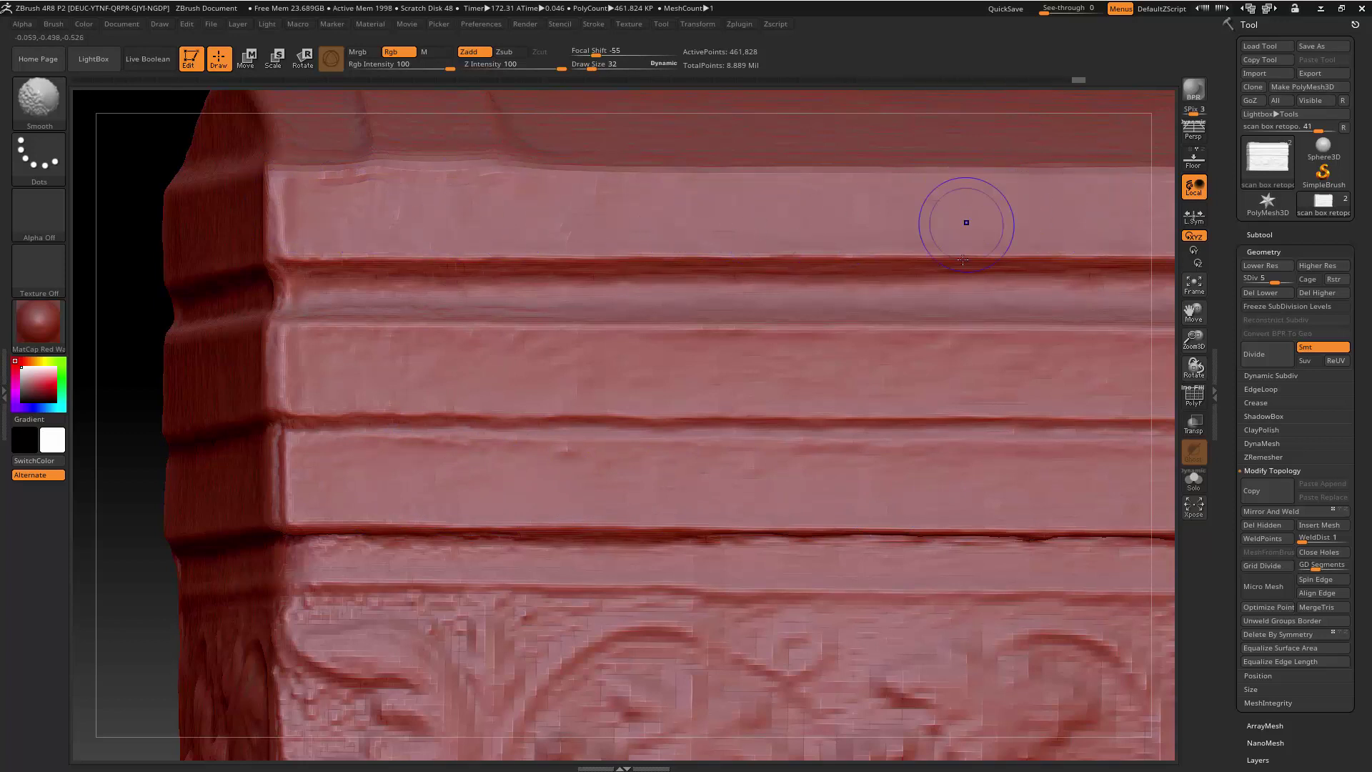
pyautogui.keyDown('alt'); pyautogui.moveTo(884, 379); pyautogui.dragTo(786, 395, button='right'); pyautogui.keyUp('alt')
pyautogui.moveTo(964, 366)
pyautogui.keyDown('ctrl'); pyautogui.mouseDown(button='right')
pyautogui.moveTo(956, 314)
pyautogui.moveTo(771, 310)
pyautogui.moveTo(691, 271)
pyautogui.mouseUp(button='right'); pyautogui.keyUp('ctrl')
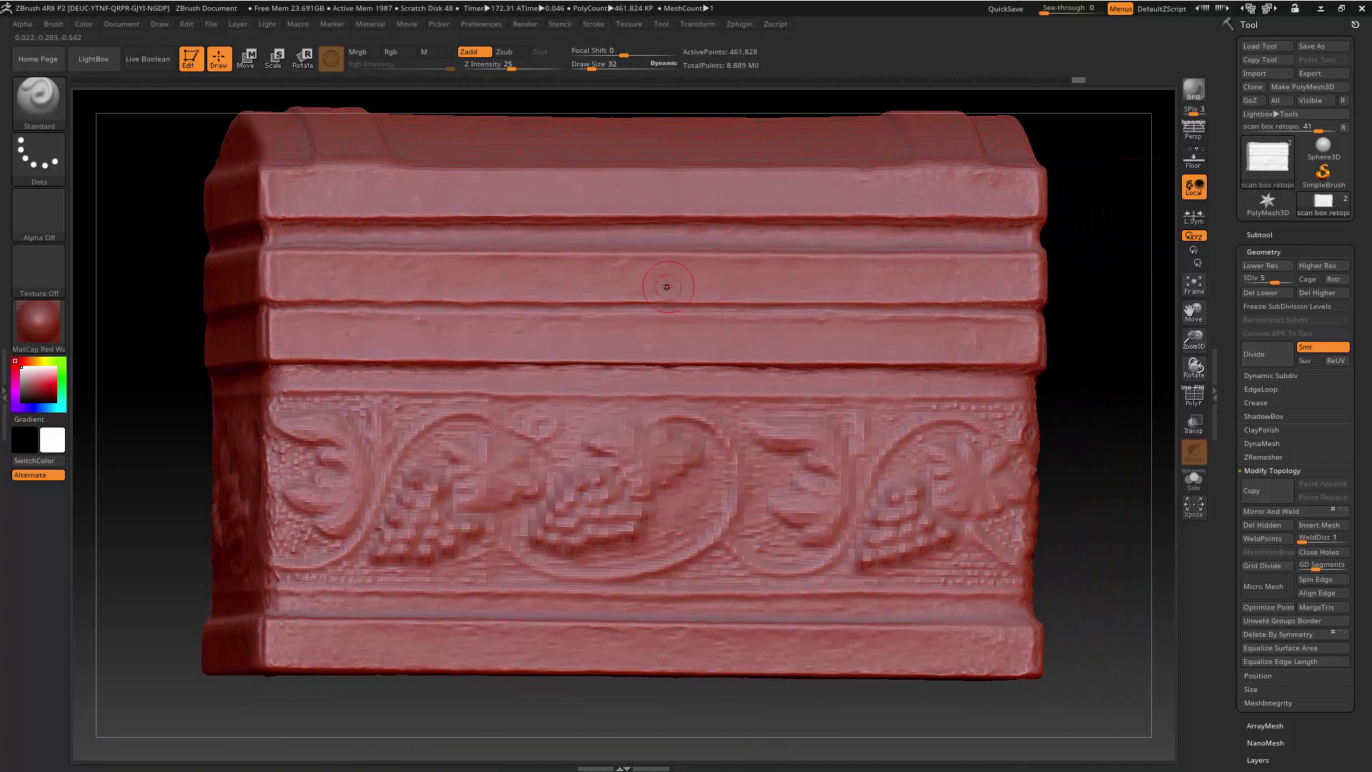
# Smooth remaining bumps on the top band and along the full length of the lowest lid band.
pyautogui.press('shift')
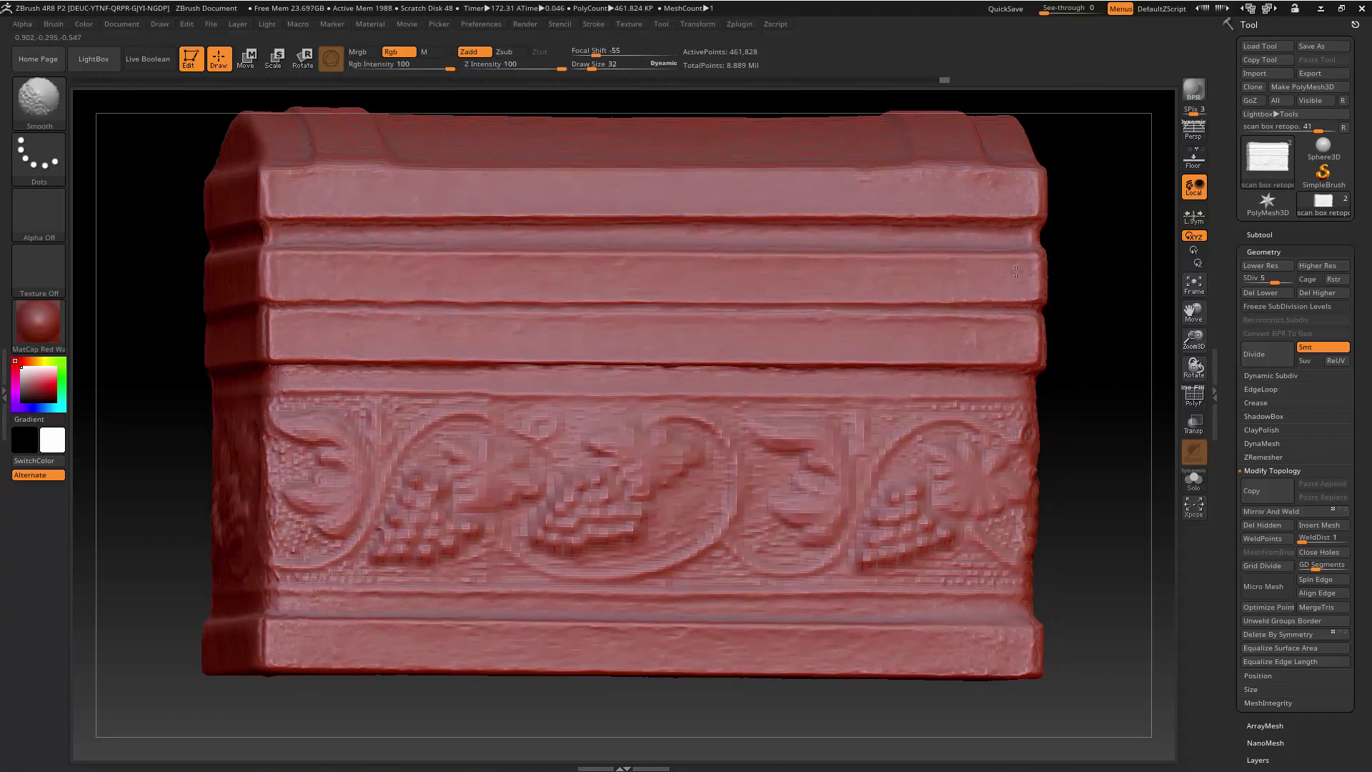
pyautogui.moveTo(1014, 187)
pyautogui.keyDown('shift'); pyautogui.mouseDown()
pyautogui.moveTo(884, 184)
pyautogui.moveTo(1014, 186)
pyautogui.mouseUp(); pyautogui.keyUp('shift')
pyautogui.moveTo(423, 208)
pyautogui.keyDown('shift'); pyautogui.mouseDown()
pyautogui.moveTo(313, 184)
pyautogui.moveTo(357, 171)
pyautogui.mouseUp(); pyautogui.keyUp('shift')
pyautogui.moveTo(291, 339)
pyautogui.keyDown('shift'); pyautogui.mouseDown()
pyautogui.moveTo(435, 319)
pyautogui.moveTo(1021, 340)
pyautogui.mouseUp(); pyautogui.keyUp('shift')
pyautogui.keyDown('shift'); pyautogui.moveTo(889, 340); pyautogui.dragTo(509, 337); pyautogui.keyUp('shift')
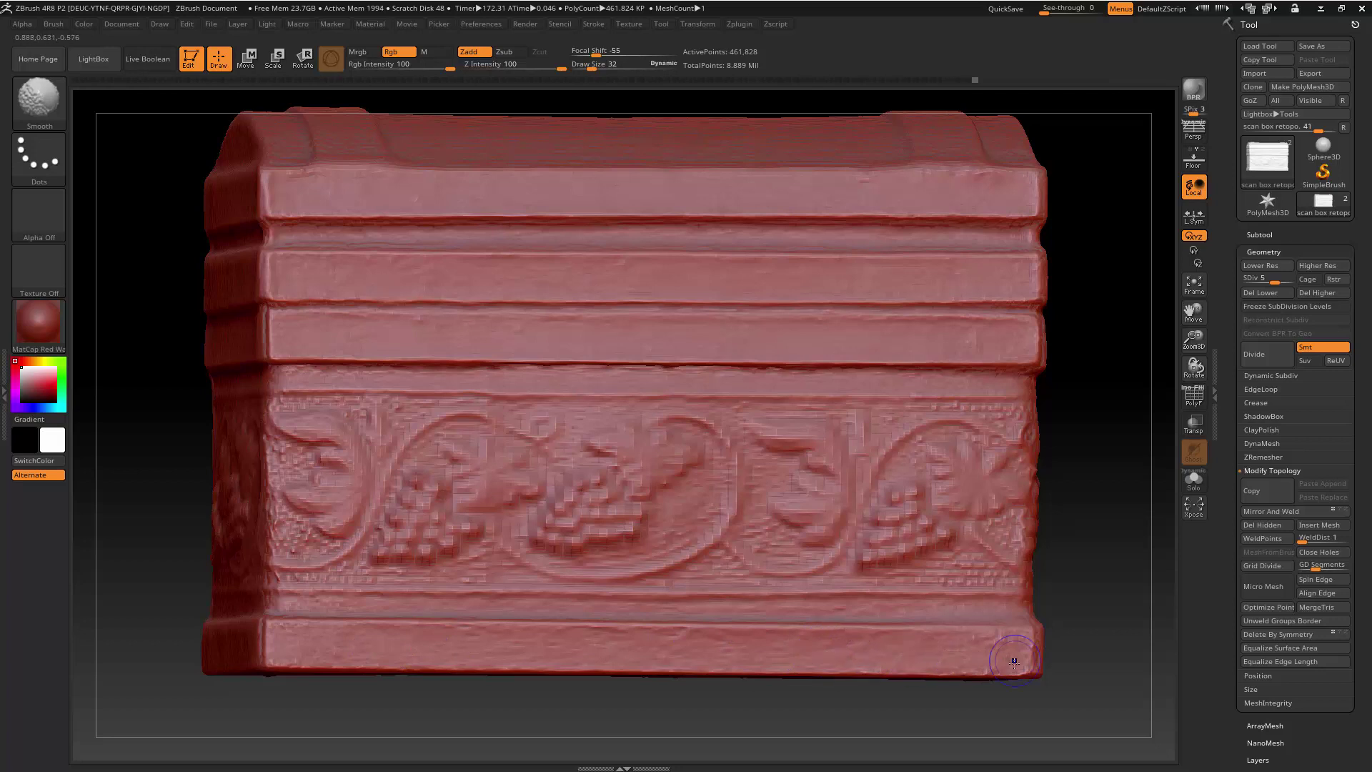
# Smooth the base moulding along the front of the box and turn the model toward its side.
pyautogui.moveTo(1006, 644)
pyautogui.keyDown('shift'); pyautogui.mouseDown()
pyautogui.moveTo(964, 647)
pyautogui.moveTo(1014, 657)
pyautogui.mouseUp(); pyautogui.keyUp('shift')
pyautogui.moveTo(460, 656)
pyautogui.keyDown('shift'); pyautogui.mouseDown()
pyautogui.moveTo(325, 661)
pyautogui.moveTo(263, 646)
pyautogui.mouseUp(); pyautogui.keyUp('shift')
pyautogui.moveTo(162, 516); pyautogui.dragTo(232, 524)
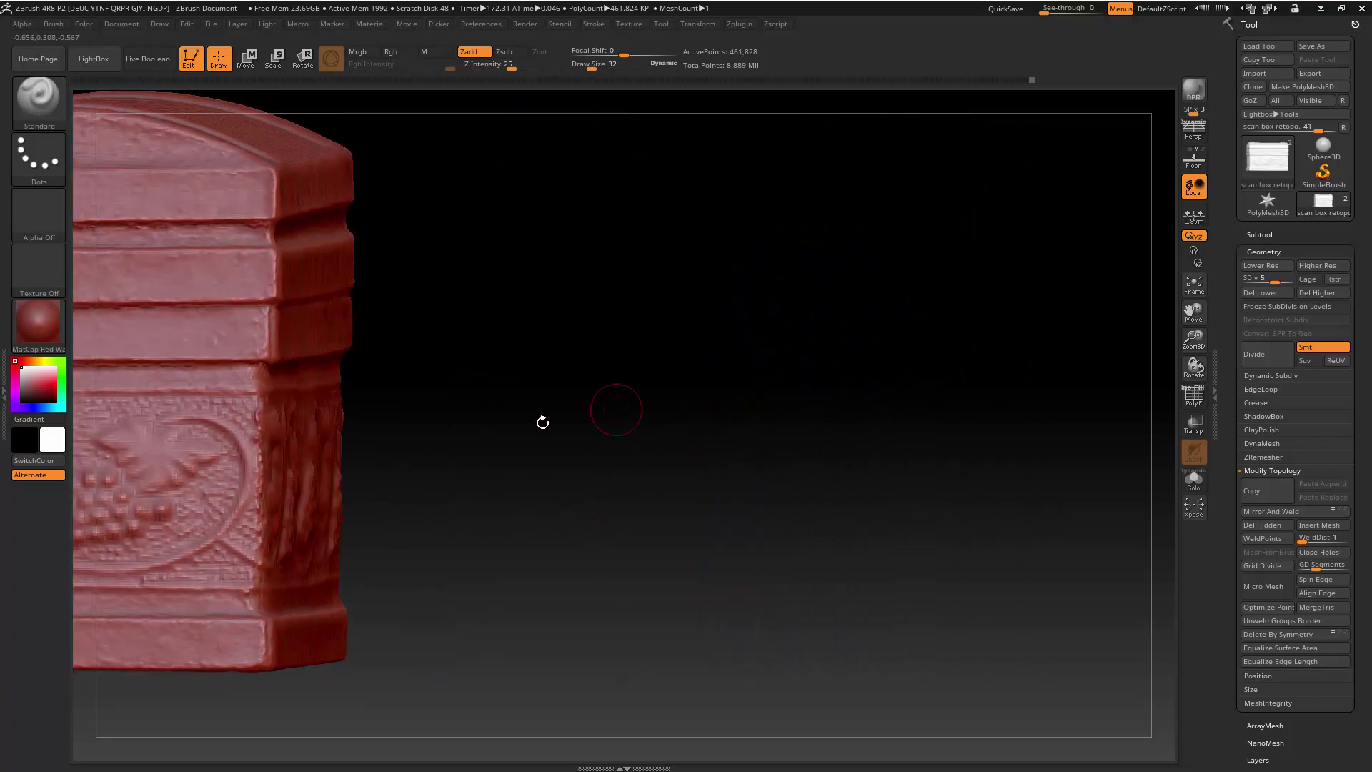
# Smooth the surface noise along the base moulding on the carved short side of the box.
pyautogui.moveTo(493, 438); pyautogui.dragTo(857, 449)
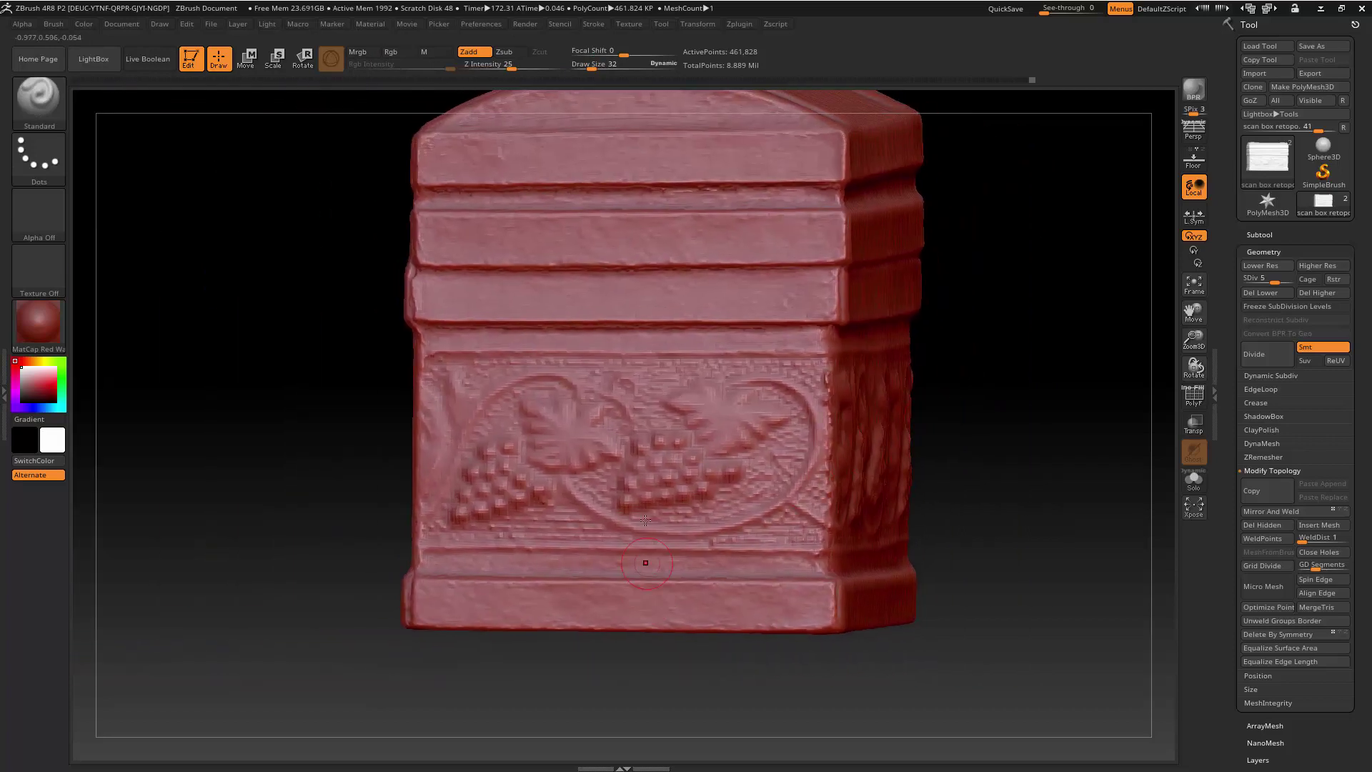
pyautogui.press('shift')
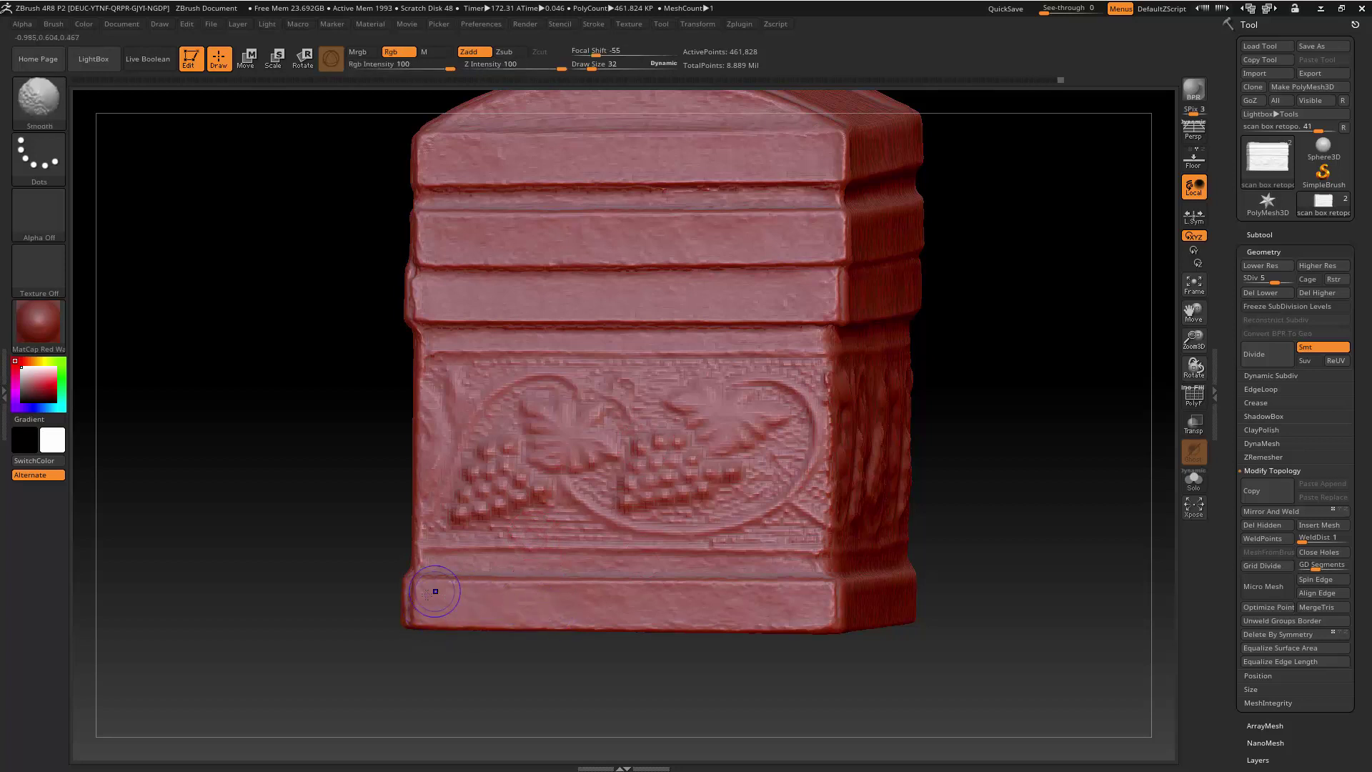
pyautogui.keyDown('shift'); pyautogui.moveTo(420, 594); pyautogui.dragTo(667, 600); pyautogui.keyUp('shift')
pyautogui.keyDown('shift'); pyautogui.moveTo(535, 591); pyautogui.dragTo(444, 591); pyautogui.keyUp('shift')
pyautogui.keyDown('shift'); pyautogui.moveTo(605, 607); pyautogui.dragTo(486, 609); pyautogui.keyUp('shift')
# Smooth the lowest and middle raised lid bands on the carved short side.
pyautogui.keyDown('shift'); pyautogui.moveTo(769, 294); pyautogui.dragTo(684, 300); pyautogui.keyUp('shift')
pyautogui.moveTo(542, 296)
pyautogui.keyDown('shift'); pyautogui.mouseDown()
pyautogui.moveTo(453, 291)
pyautogui.moveTo(500, 301)
pyautogui.mouseUp(); pyautogui.keyUp('shift')
pyautogui.keyDown('shift'); pyautogui.moveTo(741, 299); pyautogui.dragTo(773, 300); pyautogui.keyUp('shift')
pyautogui.keyDown('shift'); pyautogui.moveTo(823, 236); pyautogui.dragTo(778, 233); pyautogui.keyUp('shift')
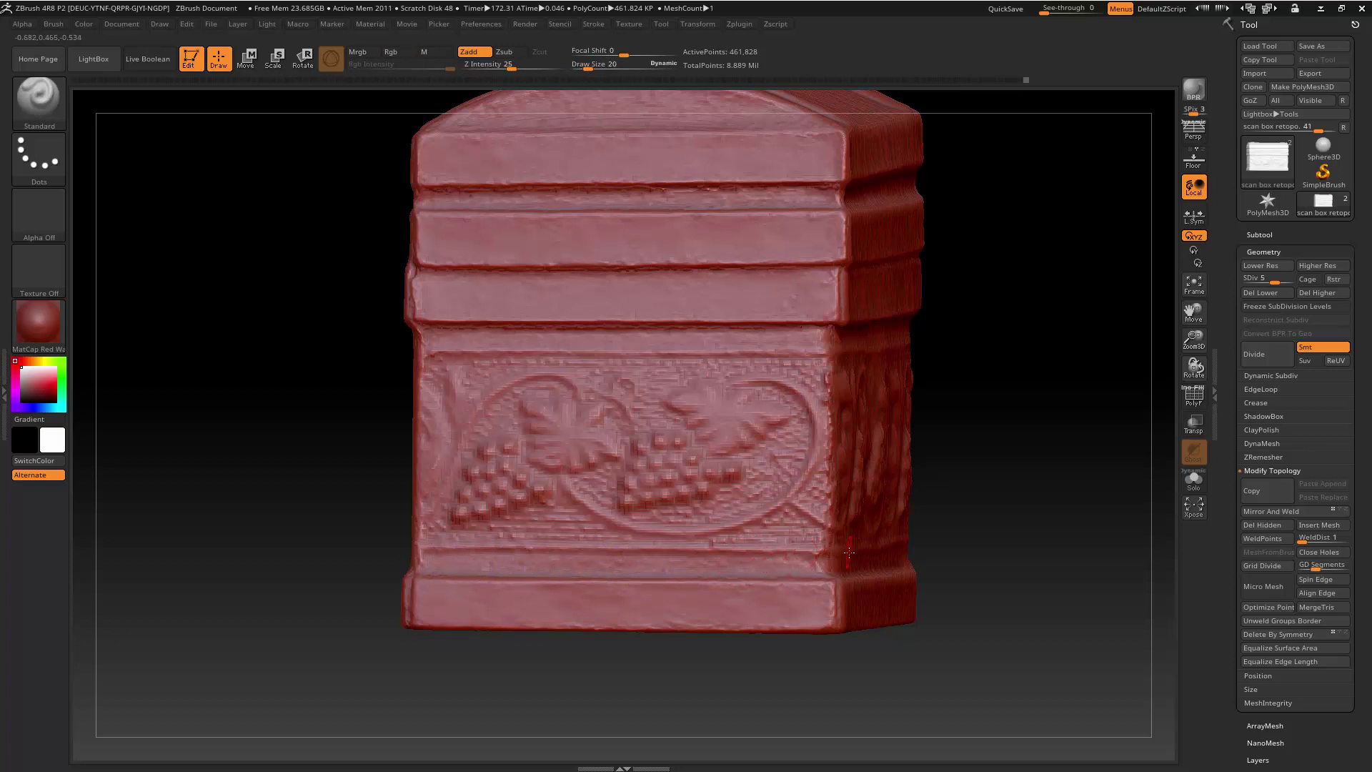
# Smooth the narrow strip above the base moulding with draw size 20 and turn the box to its plain long side.
pyautogui.press('shift')
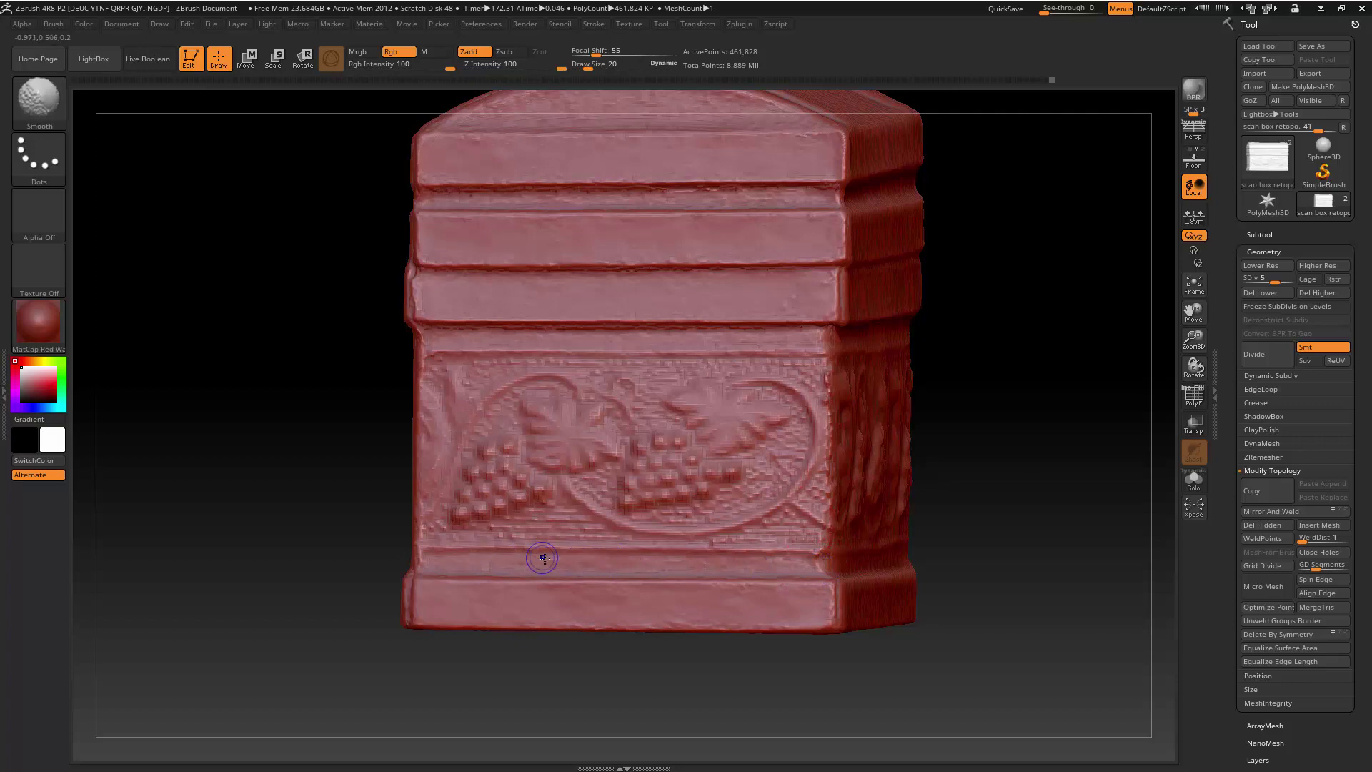
pyautogui.moveTo(320, 530); pyautogui.dragTo(707, 473)
pyautogui.keyDown('alt'); pyautogui.moveTo(710, 387); pyautogui.dragTo(1141, 414); pyautogui.keyUp('alt')
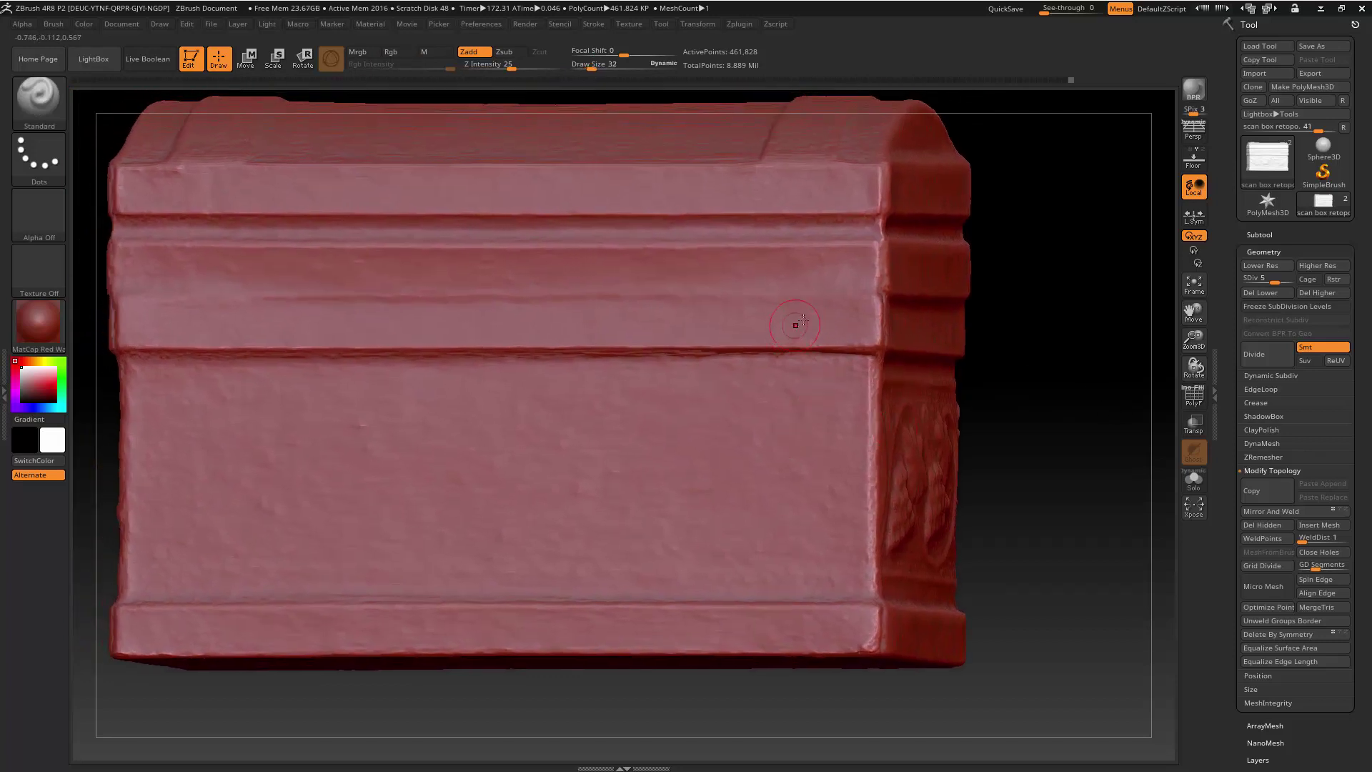
# Smooth the three raised lid bands and part of the flat panel on the plain long side with draw size 32.
pyautogui.press('shift')
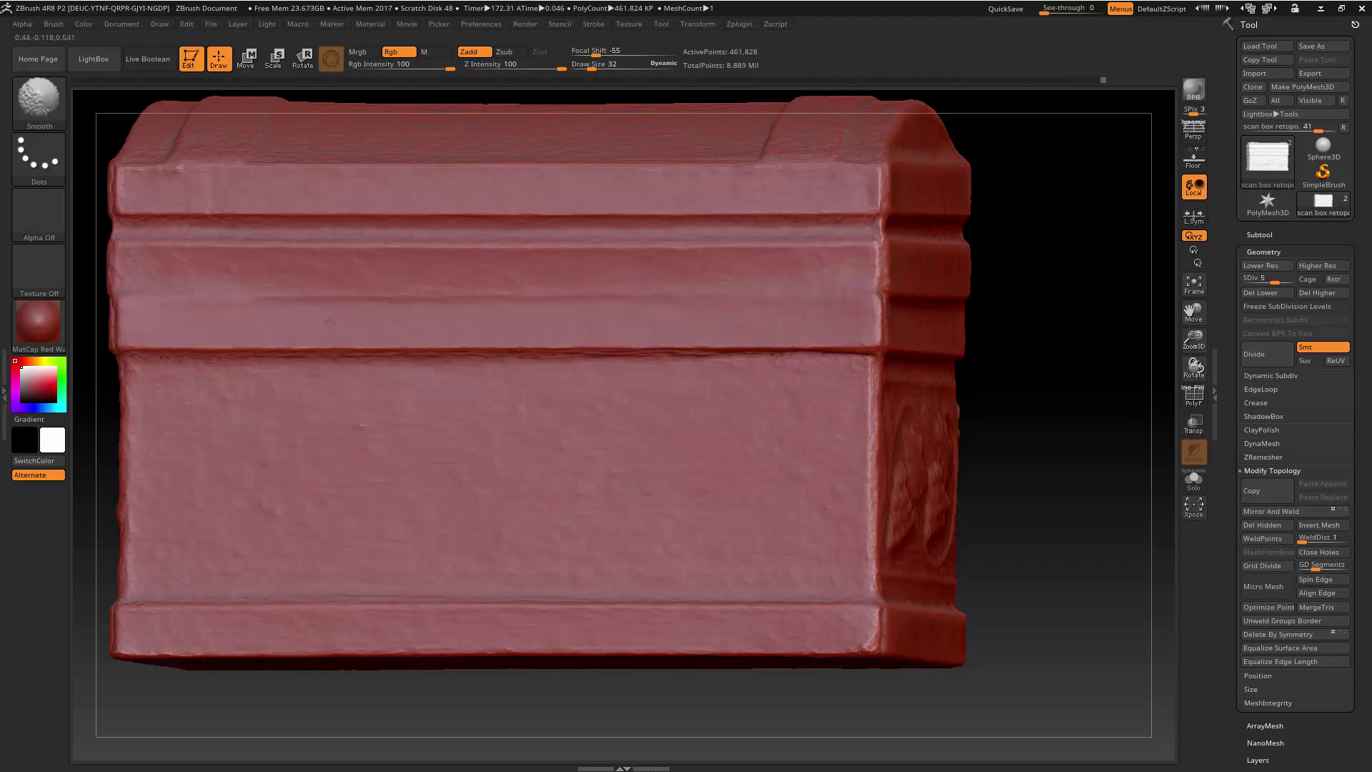
pyautogui.keyDown('shift'); pyautogui.moveTo(467, 326); pyautogui.dragTo(525, 325); pyautogui.keyUp('shift')
pyautogui.moveTo(154, 280)
pyautogui.keyDown('shift'); pyautogui.mouseDown()
pyautogui.moveTo(133, 262)
pyautogui.moveTo(232, 260)
pyautogui.mouseUp(); pyautogui.keyUp('shift')
pyautogui.moveTo(397, 272); pyautogui.dragTo(674, 265)
pyautogui.moveTo(588, 266); pyautogui.dragTo(790, 286)
pyautogui.moveTo(842, 184); pyautogui.dragTo(607, 179)
pyautogui.moveTo(719, 397); pyautogui.dragTo(808, 395)
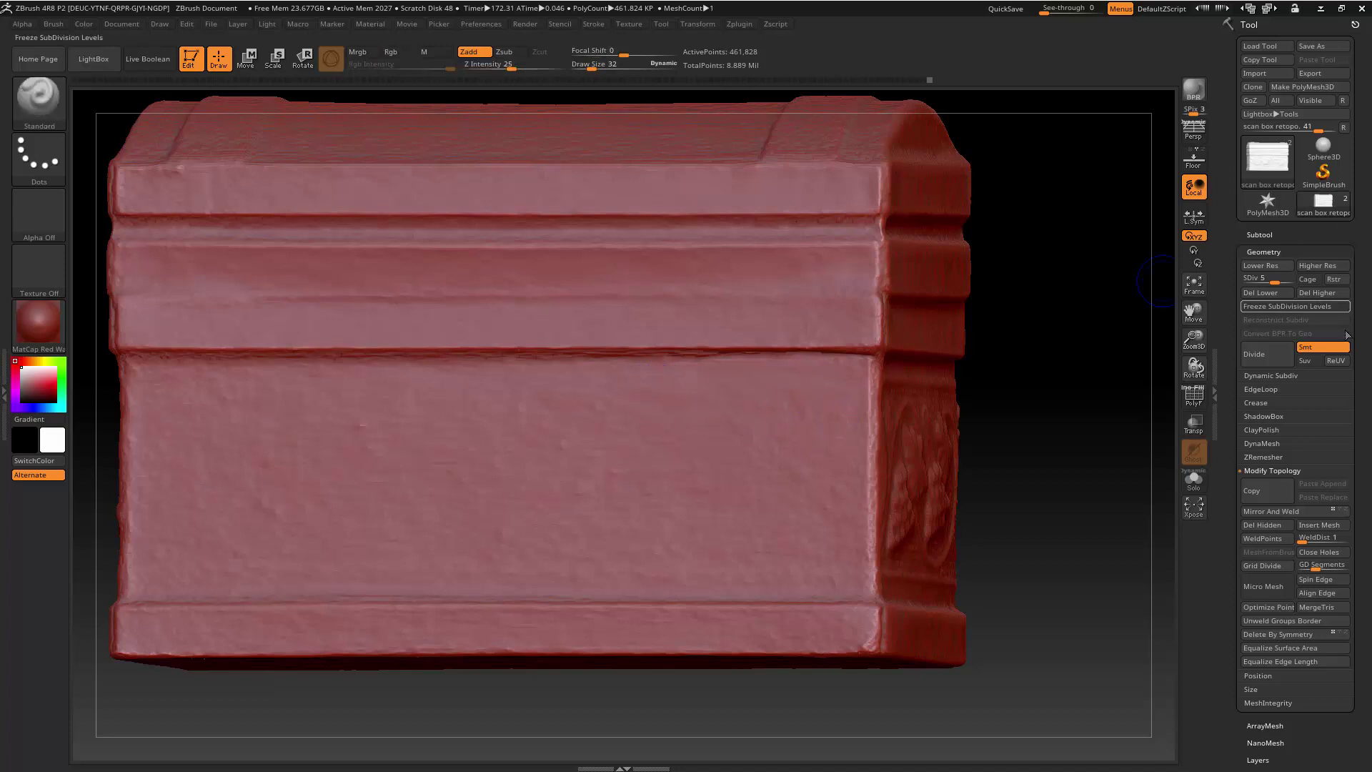
# Raise the mesh to subdivision level 6 and smooth across the plain panel with draw size 140.
pyautogui.moveTo(1360, 309); pyautogui.dragTo(1361, 301)
pyautogui.moveTo(1276, 270); pyautogui.dragTo(1284, 270)
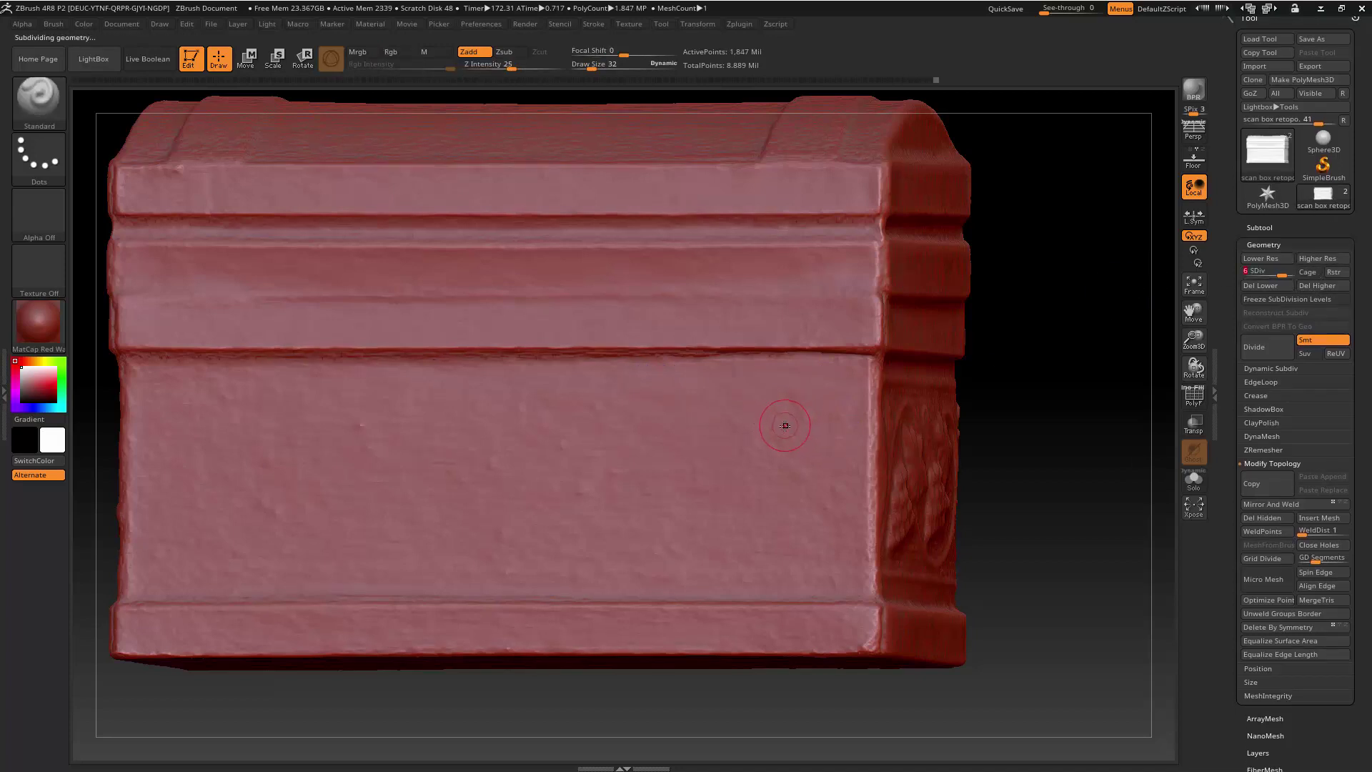
pyautogui.press('shift')
pyautogui.press(']')
pyautogui.press(']')
pyautogui.press(']')
pyautogui.press(']')
pyautogui.press(']')
pyautogui.press('shift')
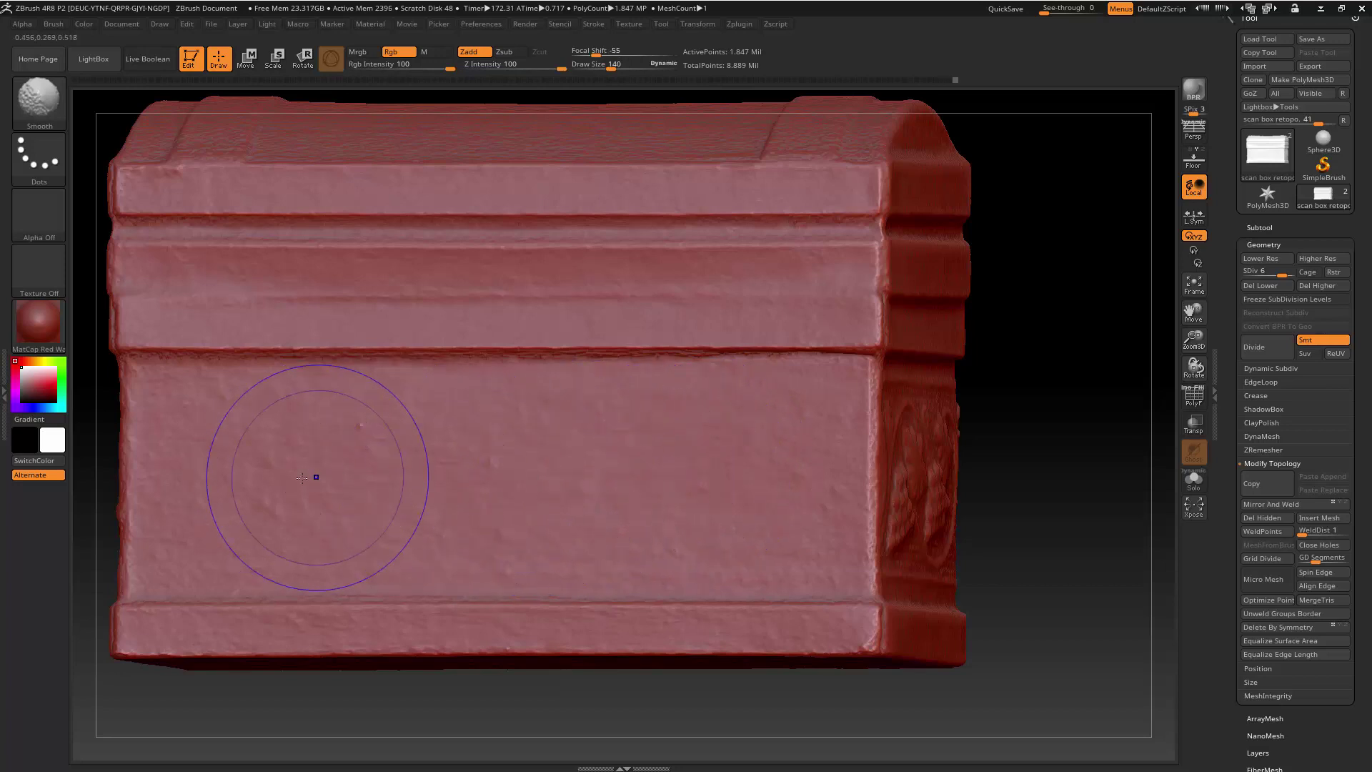
pyautogui.moveTo(252, 480)
pyautogui.keyDown('shift'); pyautogui.mouseDown()
pyautogui.moveTo(156, 476)
pyautogui.moveTo(349, 474)
pyautogui.moveTo(320, 501)
pyautogui.moveTo(777, 471)
pyautogui.mouseUp(); pyautogui.keyUp('shift')
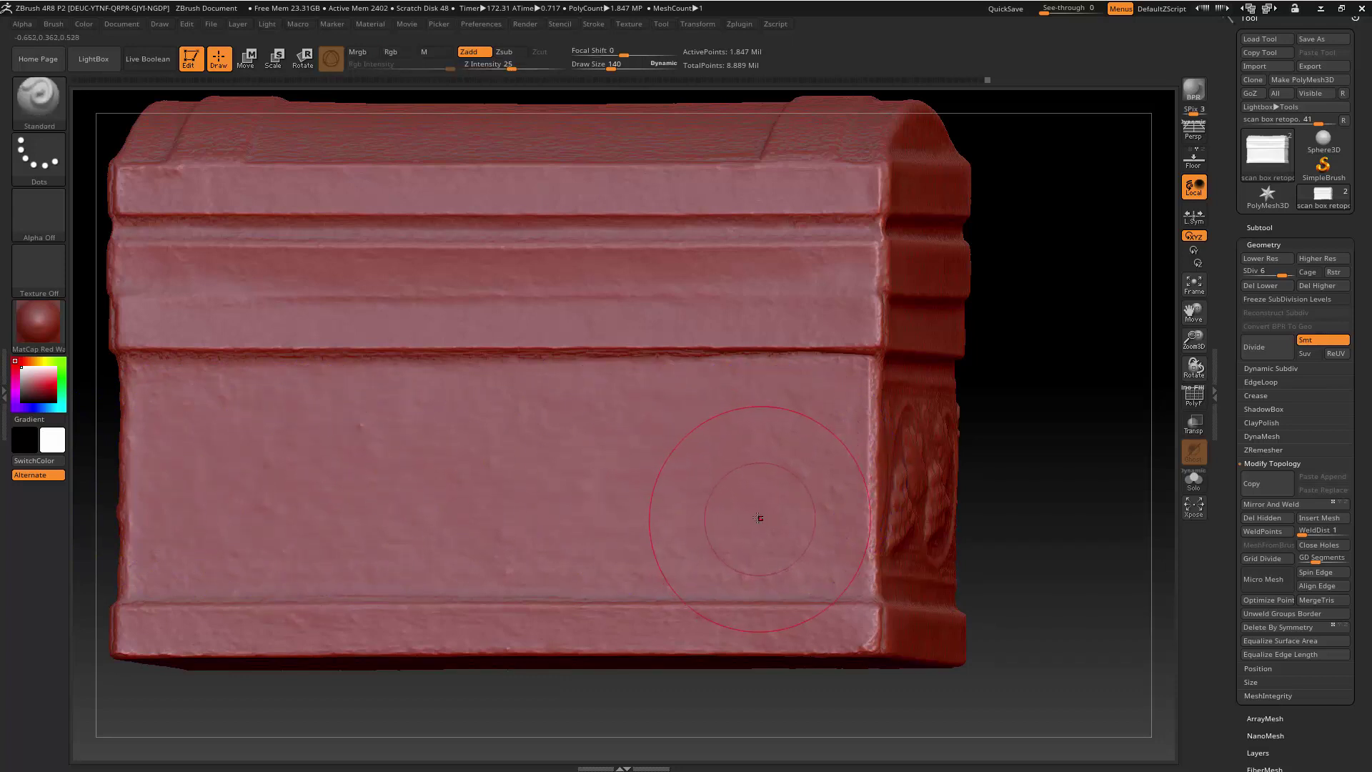
# Reduce the draw size to 76, set the Smooth brush's RGB intensity to 59, and smooth the plain panel near its outer edge.
pyautogui.press('[')
pyautogui.press('[')
pyautogui.press('[')
pyautogui.press('[')
pyautogui.press('[')
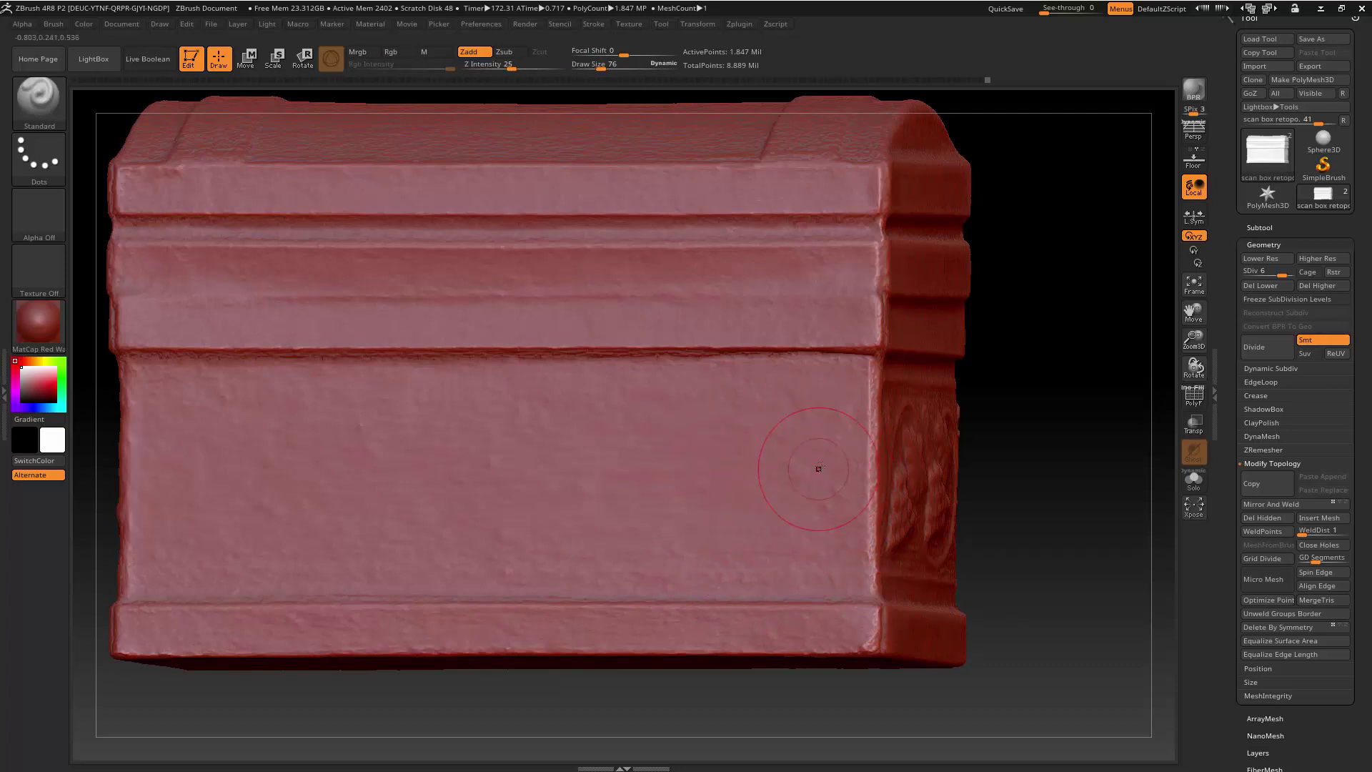
pyautogui.press('shift')
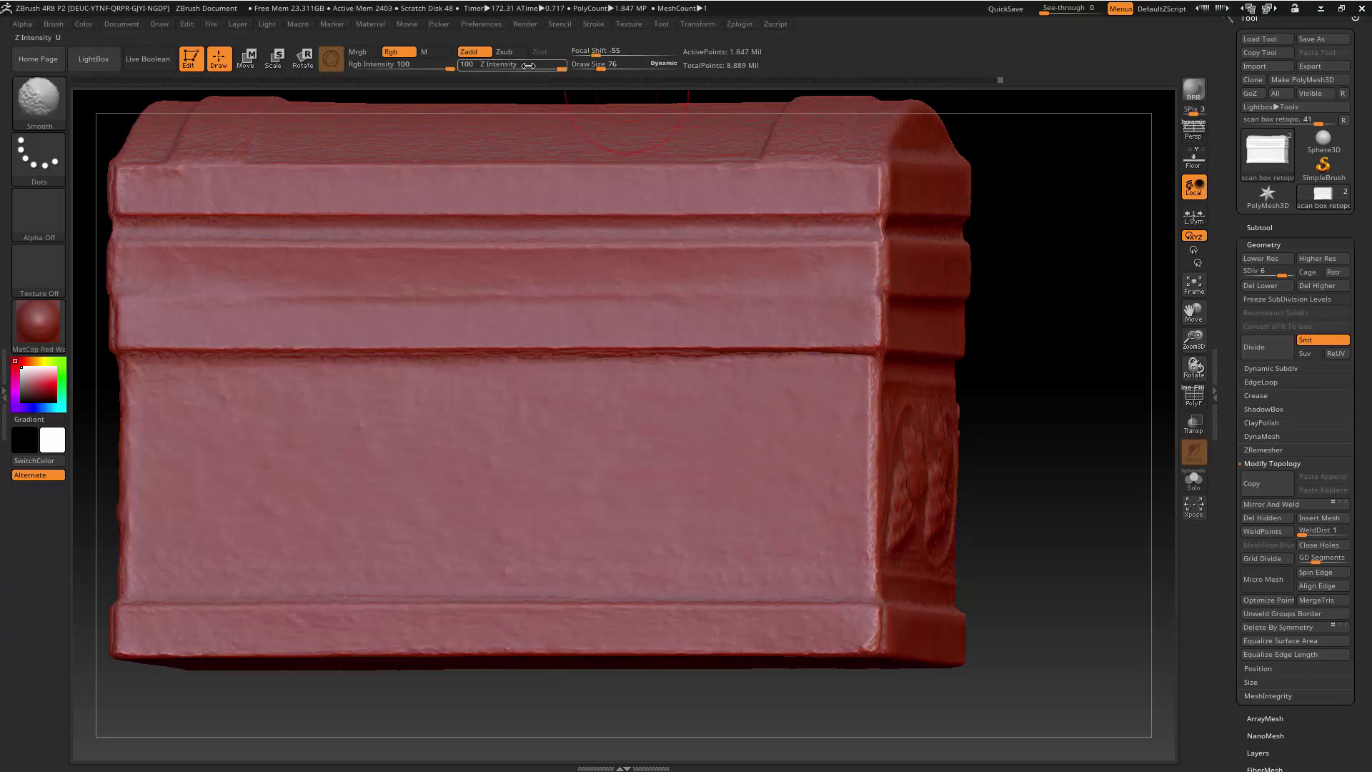
pyautogui.press('shift')
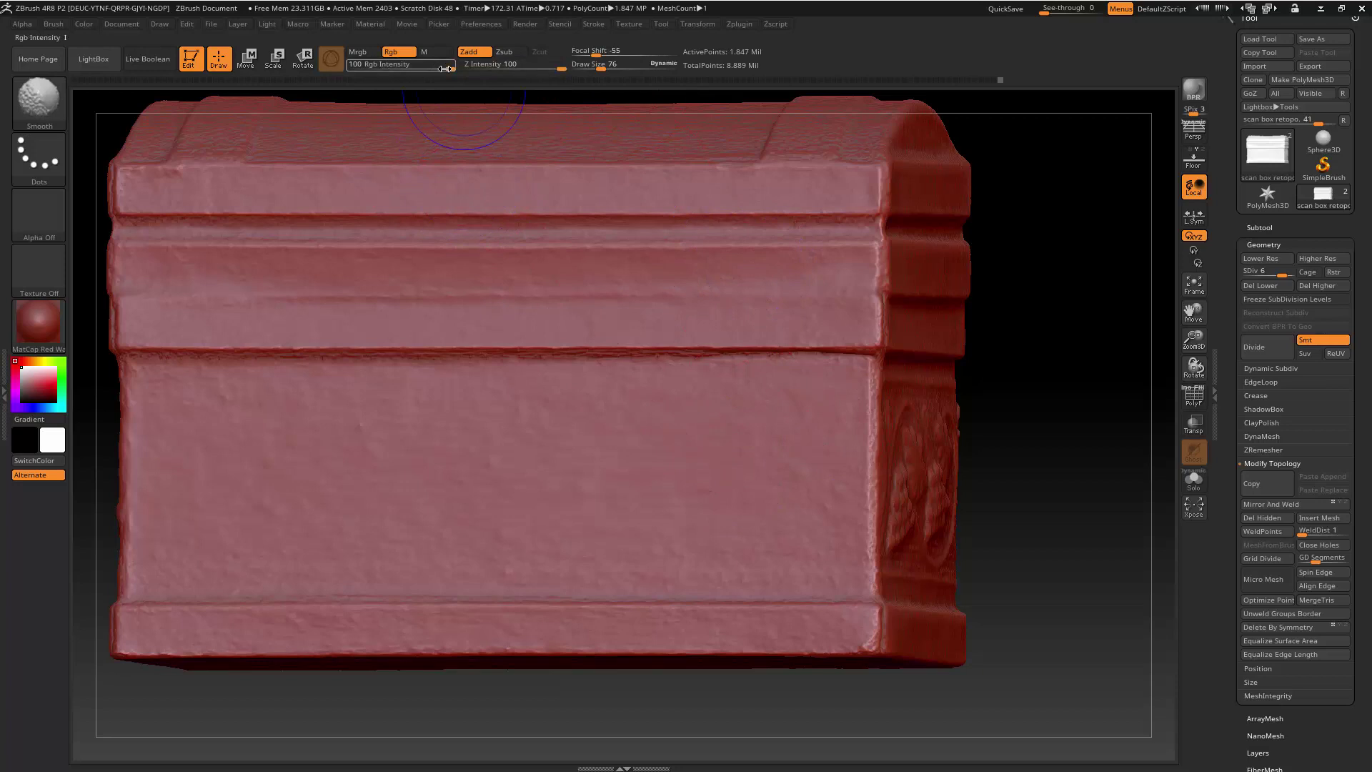
pyautogui.moveTo(440, 70); pyautogui.dragTo(418, 65)
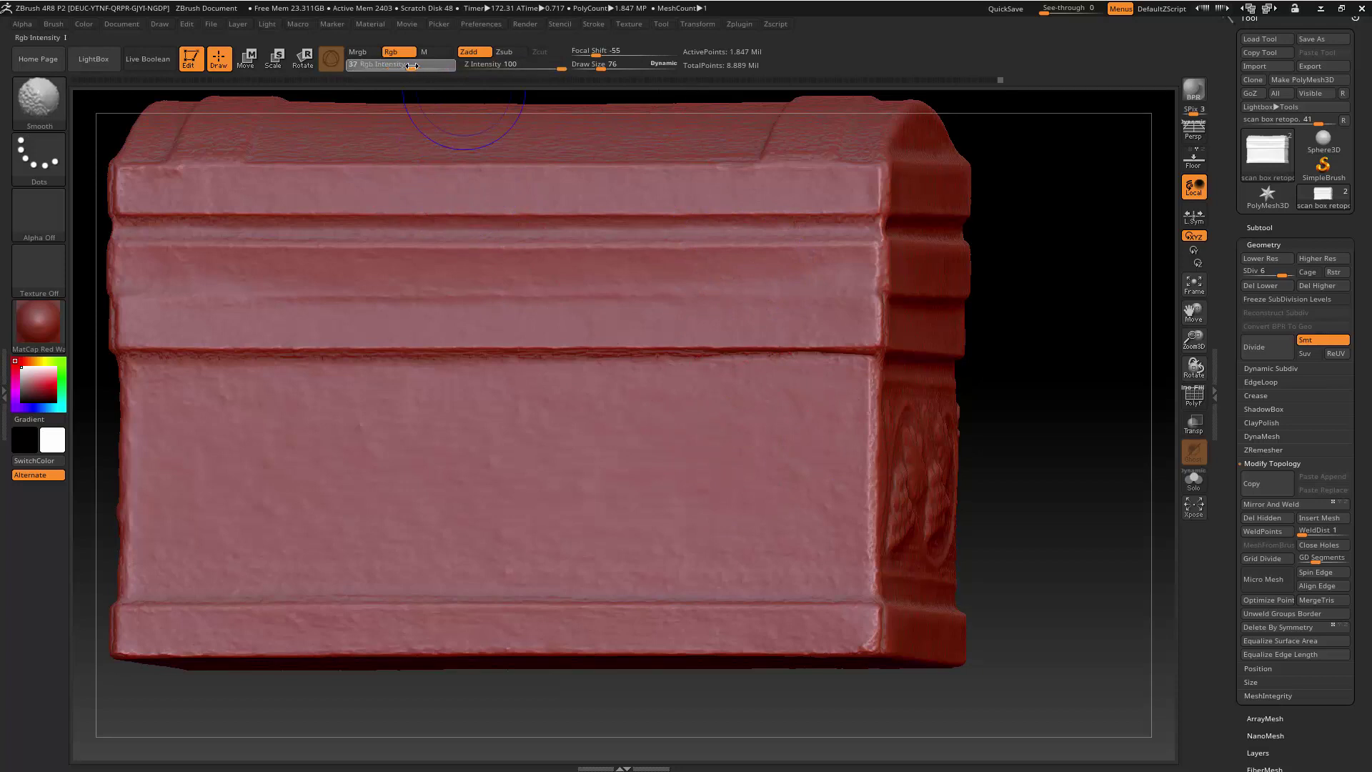
pyautogui.moveTo(428, 66); pyautogui.dragTo(427, 66)
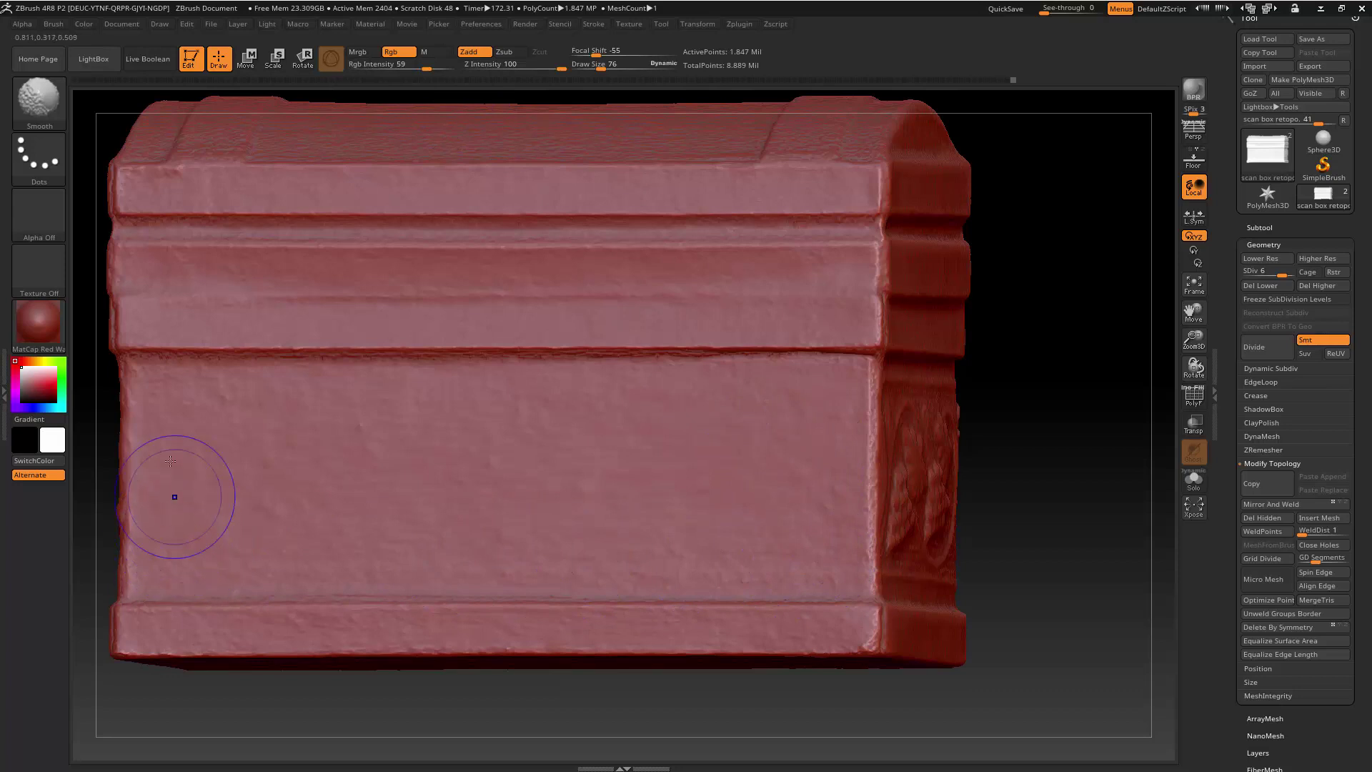
pyautogui.keyDown('shift'); pyautogui.moveTo(214, 395); pyautogui.dragTo(230, 400); pyautogui.keyUp('shift')
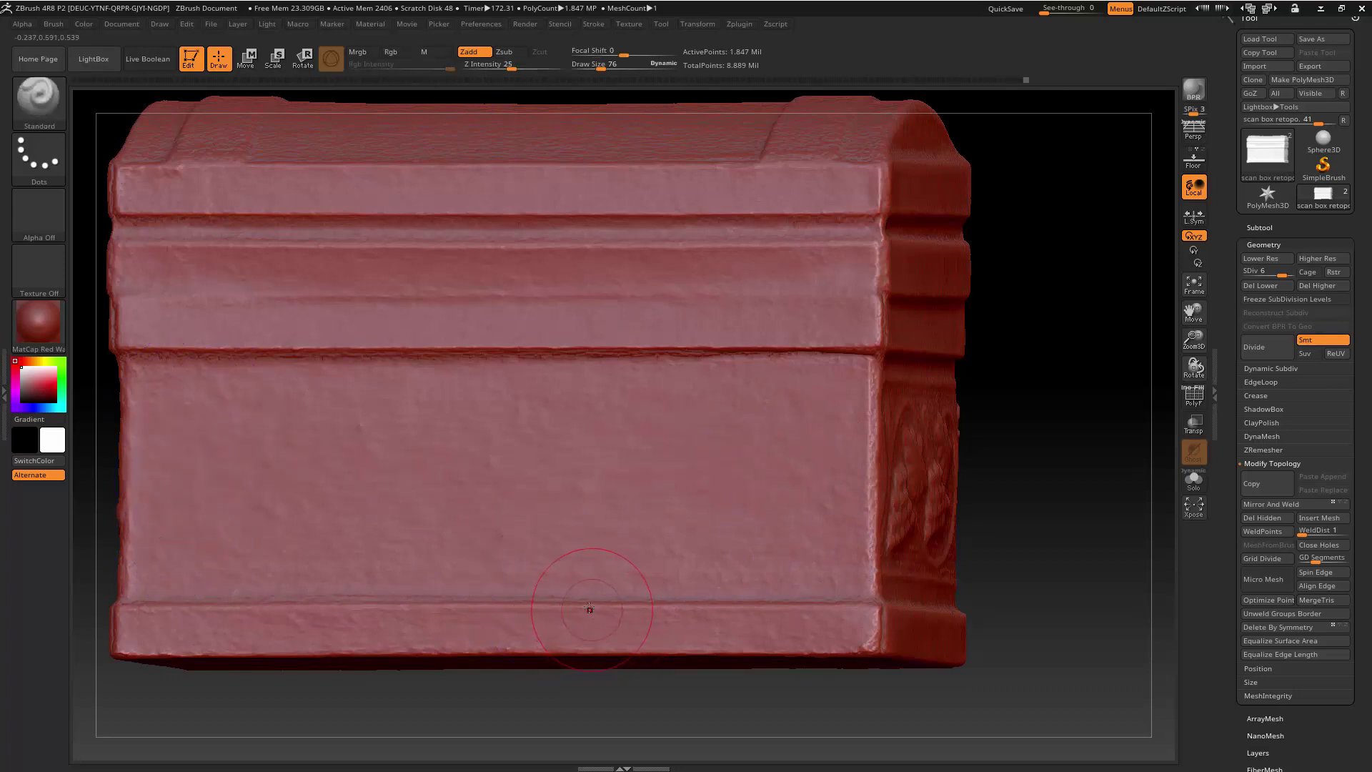
# Reduce the draw size to 28 and smooth along the edge where the plain panel meets the base moulding.
pyautogui.press('[')
pyautogui.press('[')
pyautogui.press('[')
pyautogui.press('shift')
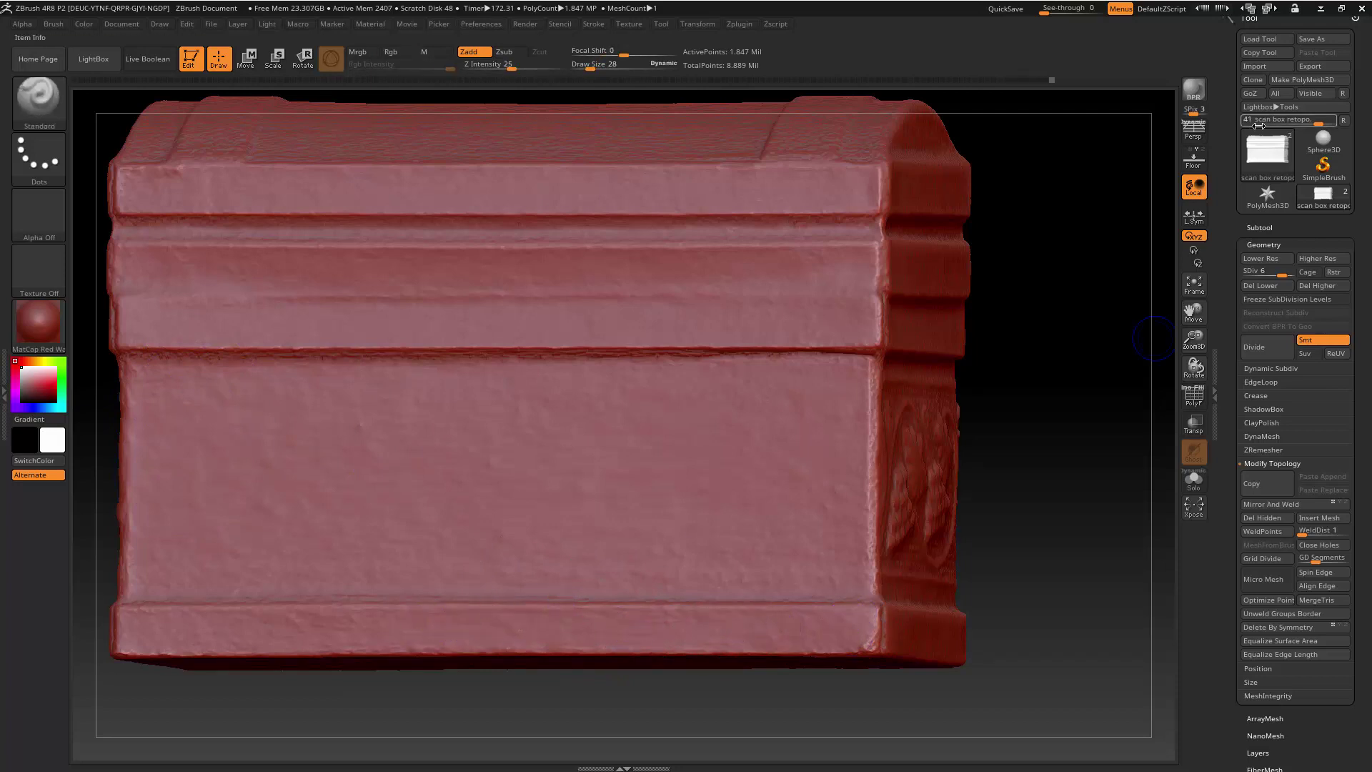
# Switch to subdivision level 7 and examine the carved side and the curved top of the lid.
pyautogui.moveTo(1282, 275); pyautogui.dragTo(1303, 273)
pyautogui.moveTo(1078, 358); pyautogui.dragTo(958, 355)
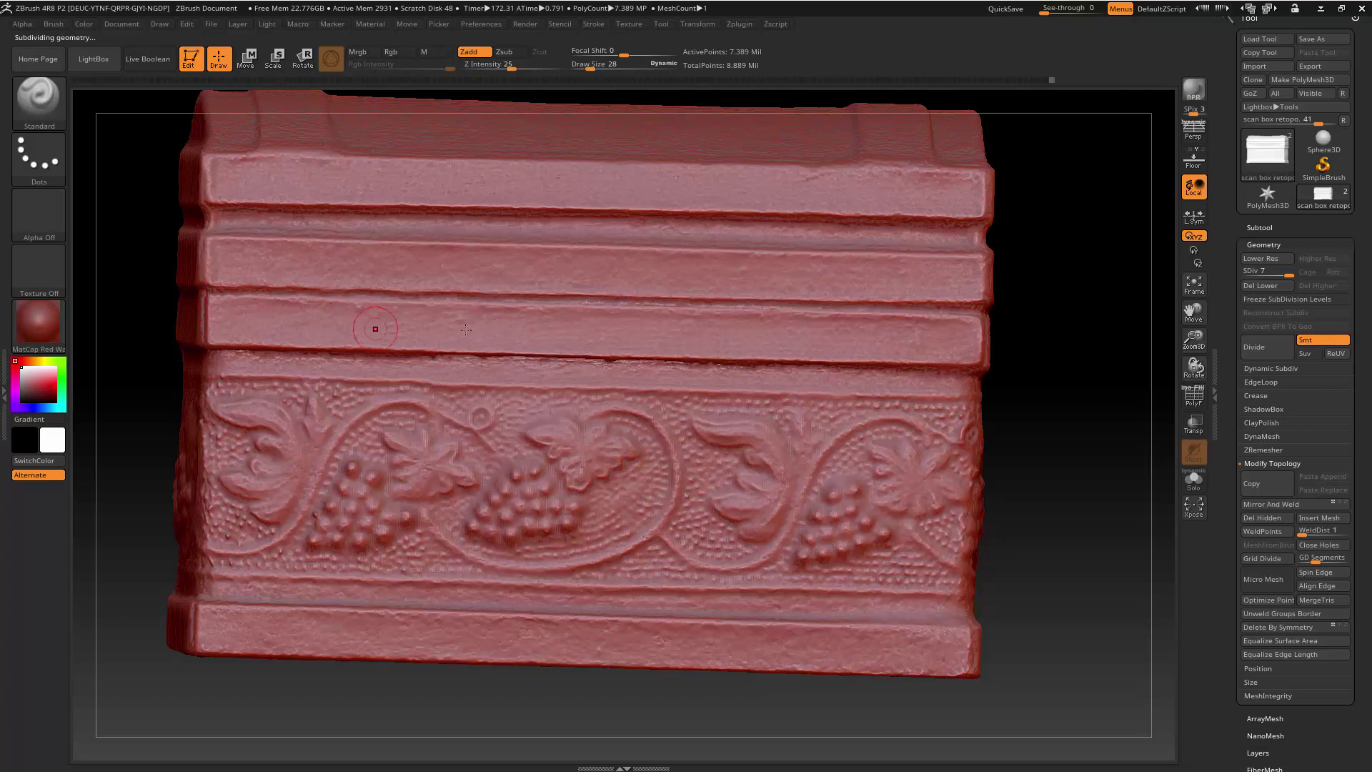
pyautogui.moveTo(1048, 281); pyautogui.dragTo(1018, 166)
pyautogui.moveTo(988, 278)
pyautogui.mouseDown()
pyautogui.moveTo(1000, 293)
pyautogui.moveTo(989, 285)
pyautogui.mouseUp()
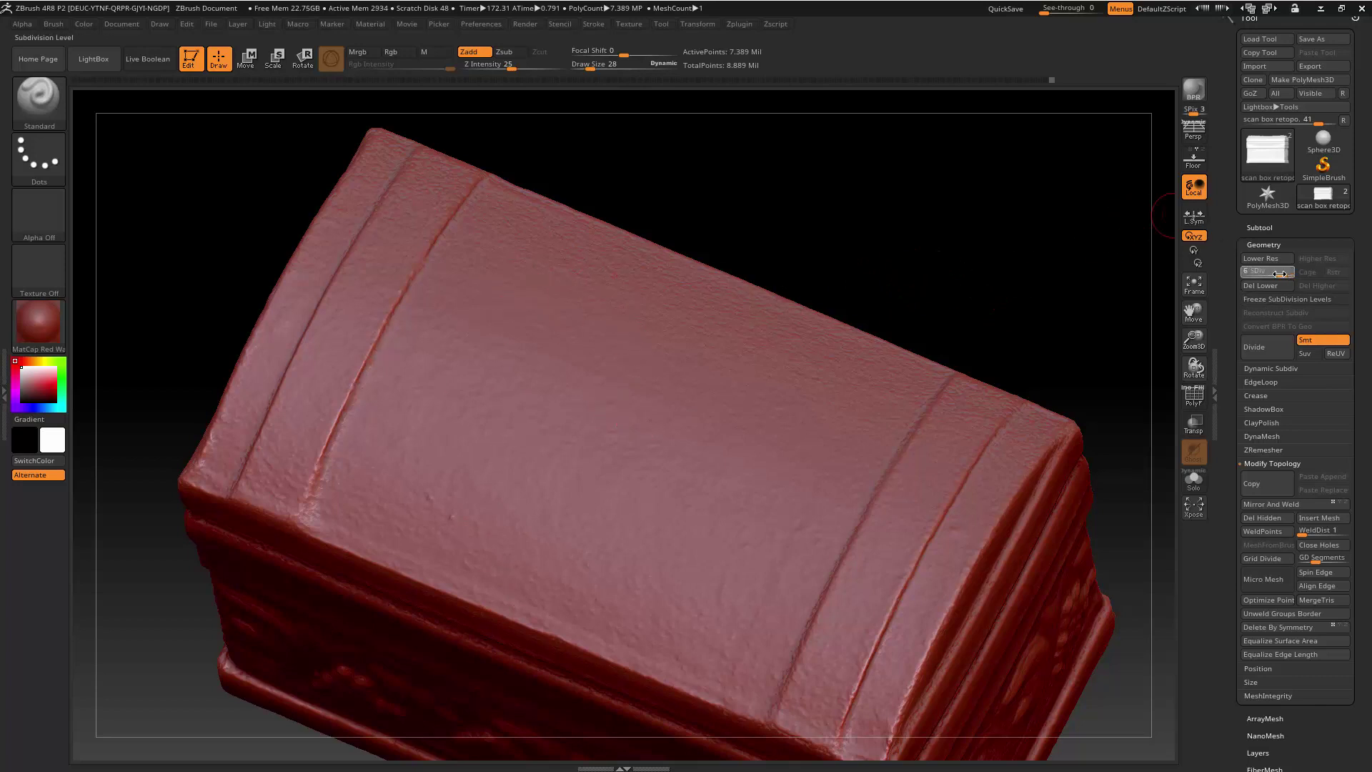
# Drop to subdivision level 5 and smooth the curved top of the lid with draw size 68.
pyautogui.hotkey('shift', 'd')
pyautogui.hotkey('shift', 'd')
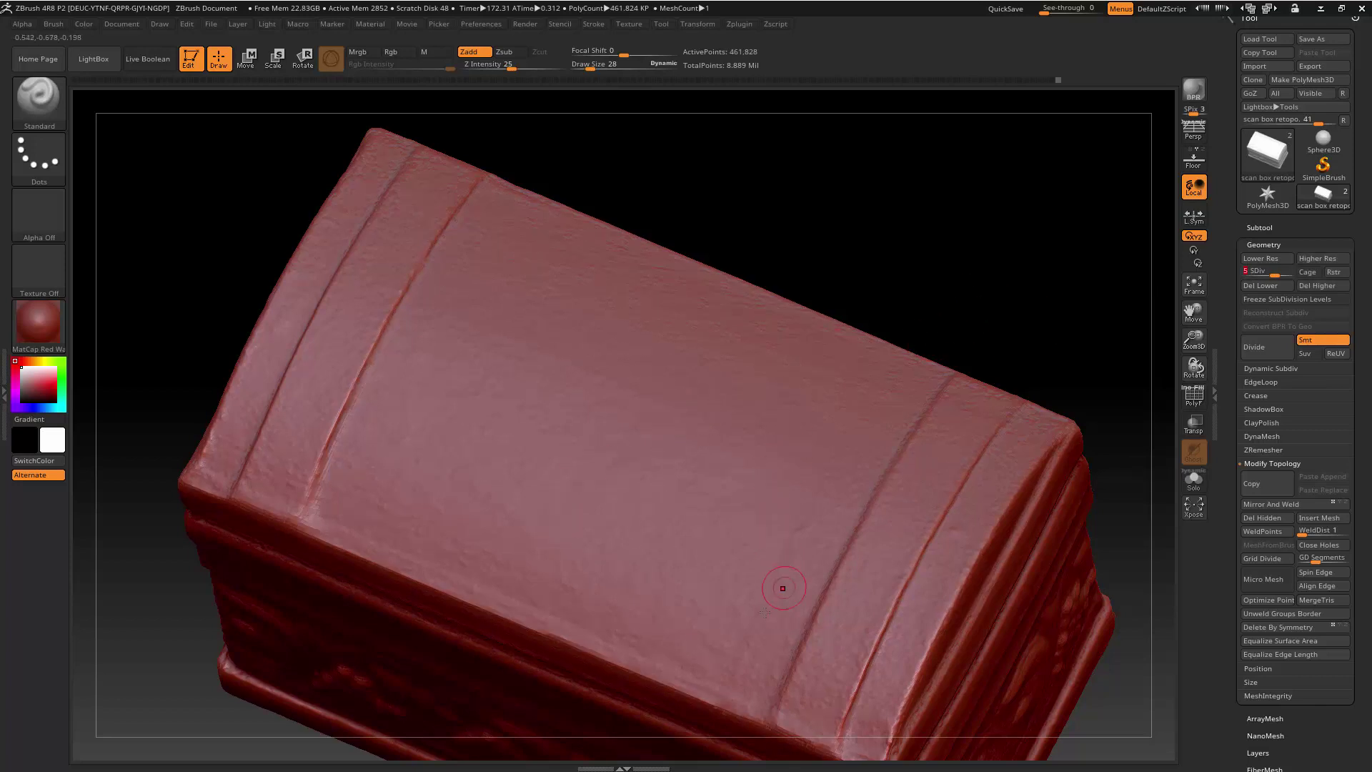
pyautogui.press(']')
pyautogui.press(']')
pyautogui.press(']')
pyautogui.press(']')
pyautogui.press('shift')
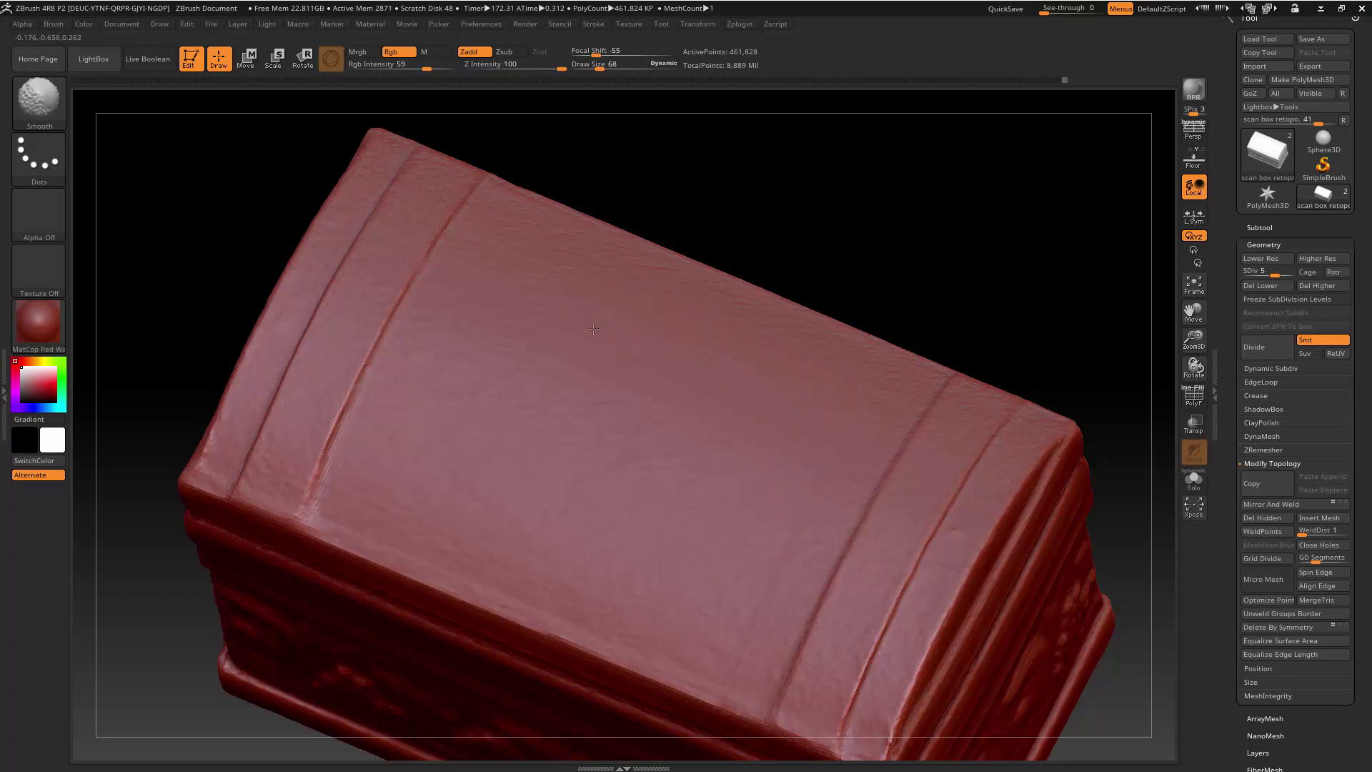
pyautogui.moveTo(532, 420)
pyautogui.keyDown('shift'); pyautogui.mouseDown()
pyautogui.moveTo(557, 455)
pyautogui.moveTo(401, 396)
pyautogui.moveTo(392, 490)
pyautogui.moveTo(454, 497)
pyautogui.moveTo(581, 576)
pyautogui.moveTo(753, 633)
pyautogui.moveTo(773, 522)
pyautogui.moveTo(891, 367)
pyautogui.moveTo(743, 318)
pyautogui.mouseUp(); pyautogui.keyUp('shift')
pyautogui.keyDown('shift'); pyautogui.moveTo(586, 259); pyautogui.dragTo(587, 259); pyautogui.keyUp('shift')
# Return the mesh to subdivision level 7 and view the lid and carved sides around the corner.
pyautogui.moveTo(898, 239); pyautogui.dragTo(924, 175)
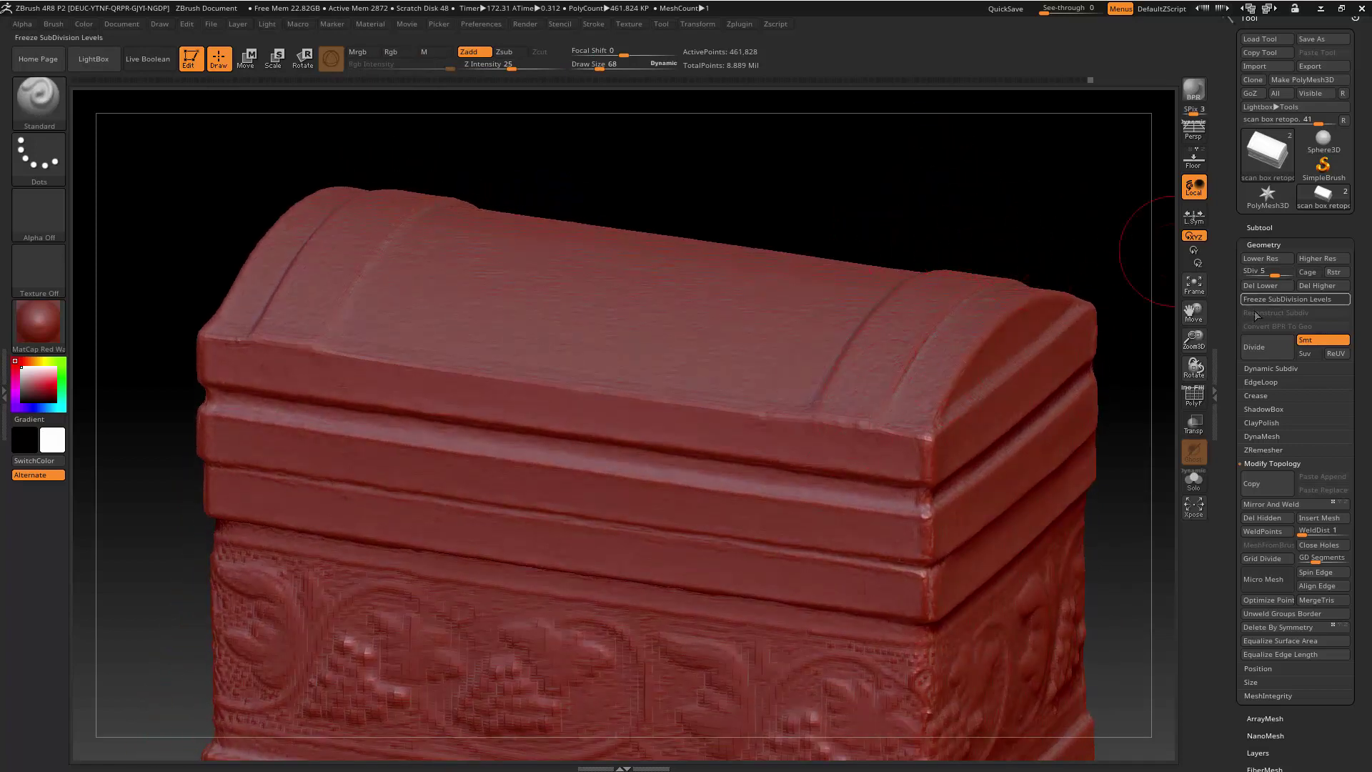
pyautogui.moveTo(1276, 275); pyautogui.dragTo(1300, 275)
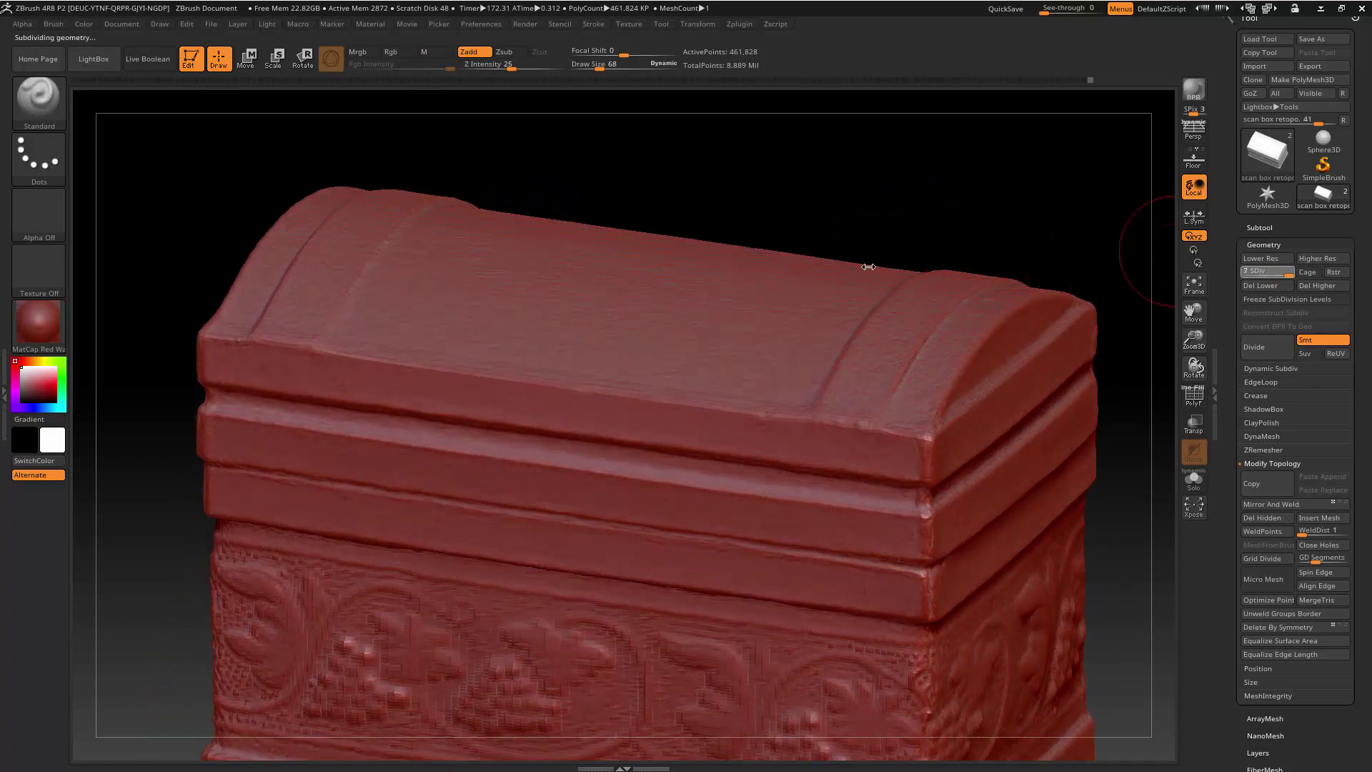
pyautogui.moveTo(999, 201)
pyautogui.mouseDown()
pyautogui.moveTo(981, 208)
pyautogui.moveTo(995, 190)
pyautogui.moveTo(998, 207)
pyautogui.moveTo(992, 181)
pyautogui.moveTo(1026, 178)
pyautogui.mouseUp()
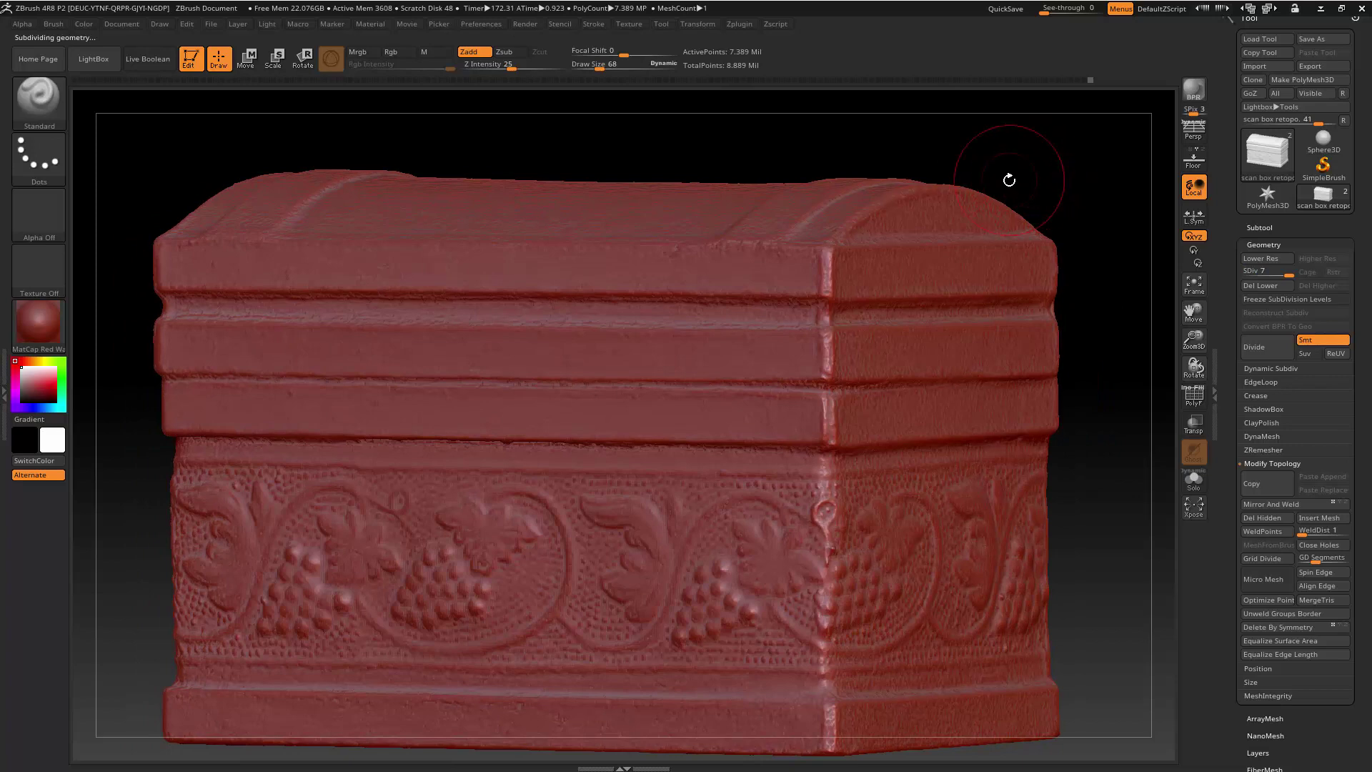